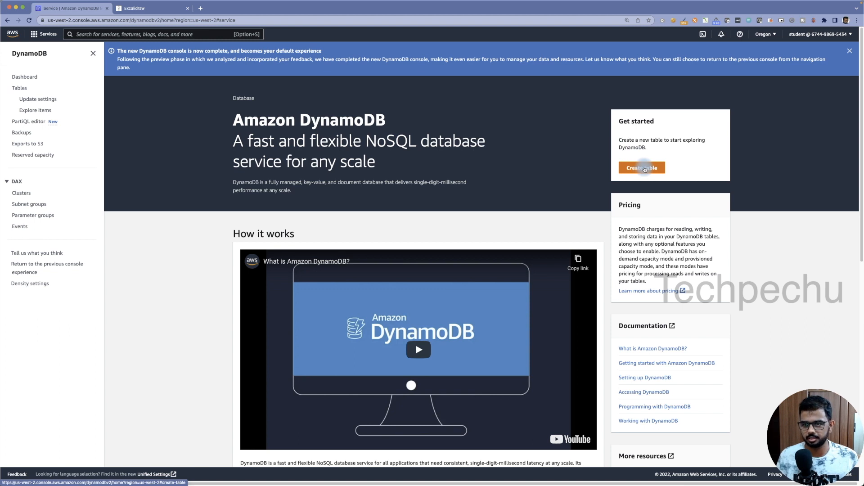
Start creating a new DynamoDB table and name it Forum
click(21, 90)
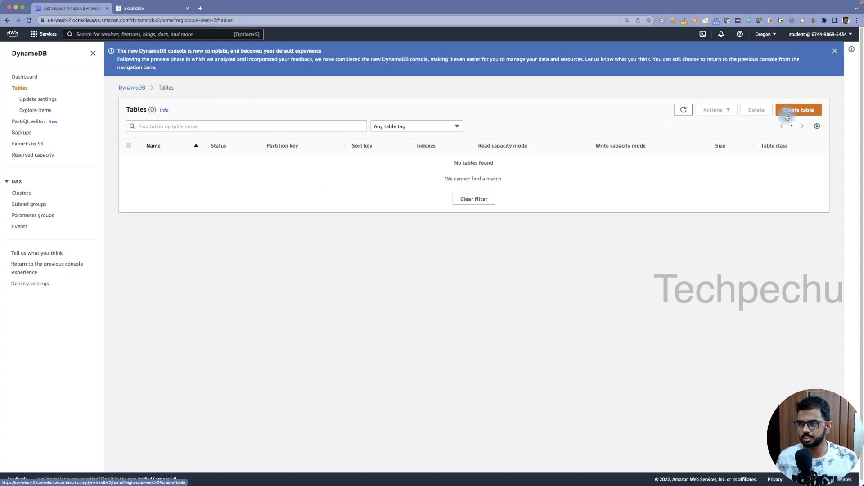
click(802, 113)
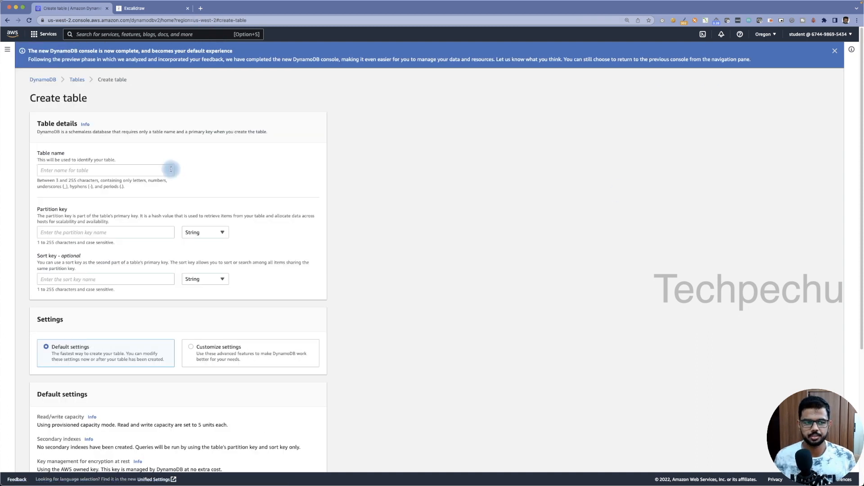
click(85, 169)
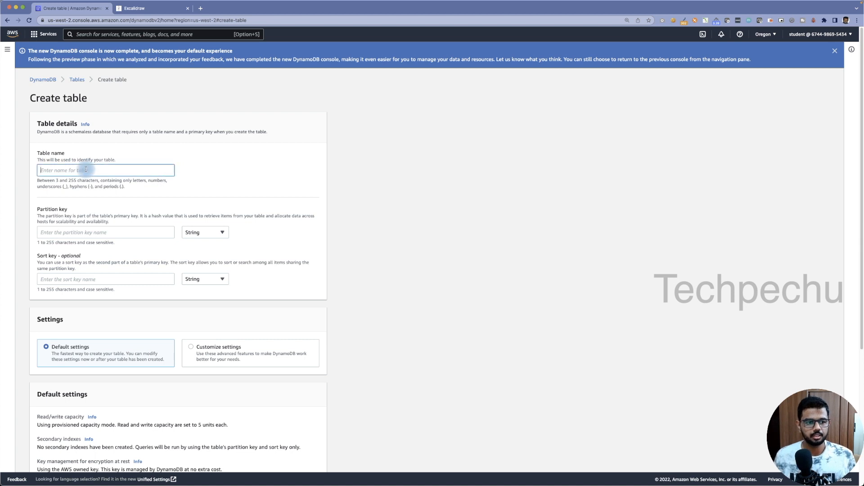
text(Forum)
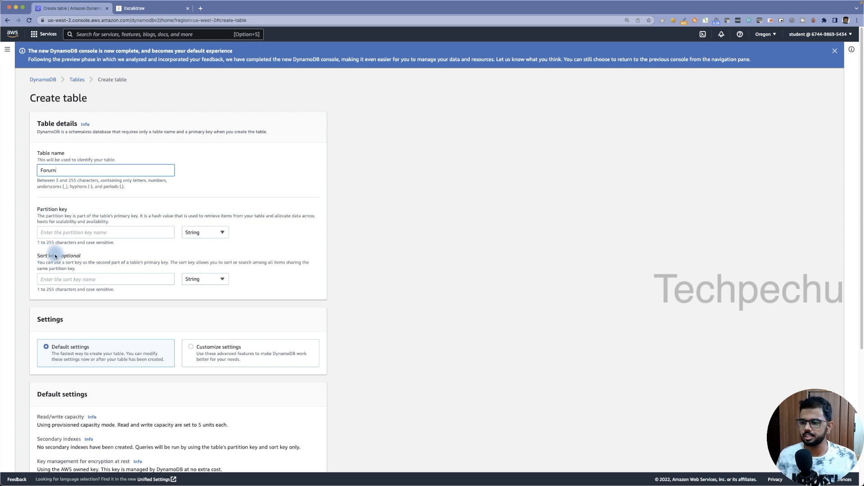
Enter Name as the Forum table's partition key with the String data type
click(78, 233)
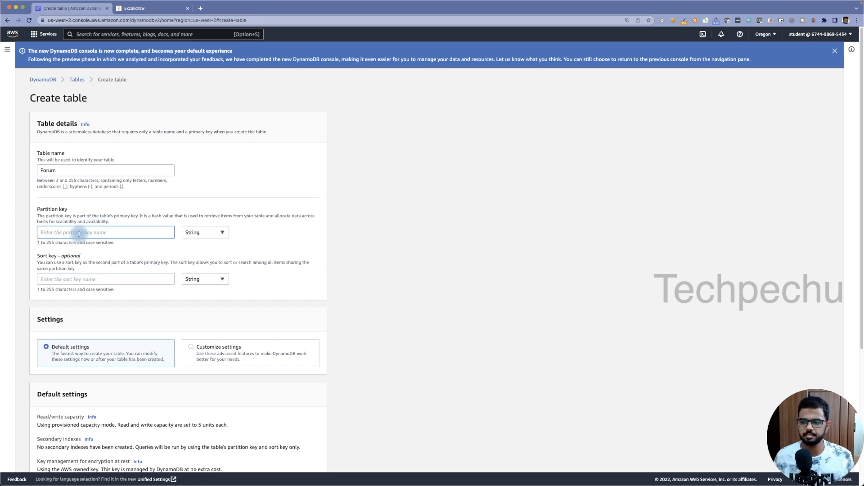
drag(36, 208, 69, 209)
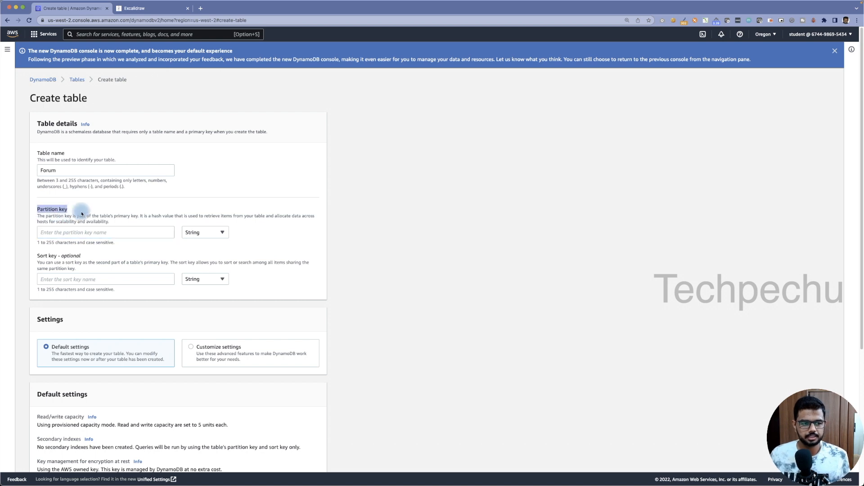
click(80, 233)
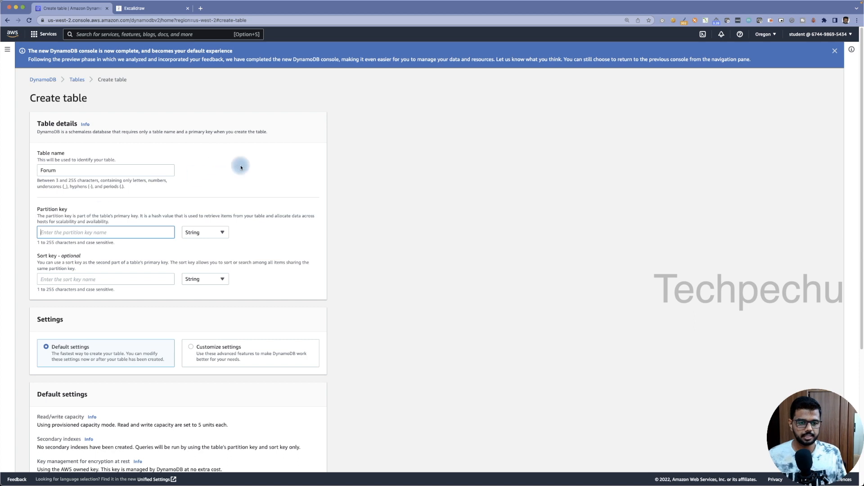
click(202, 233)
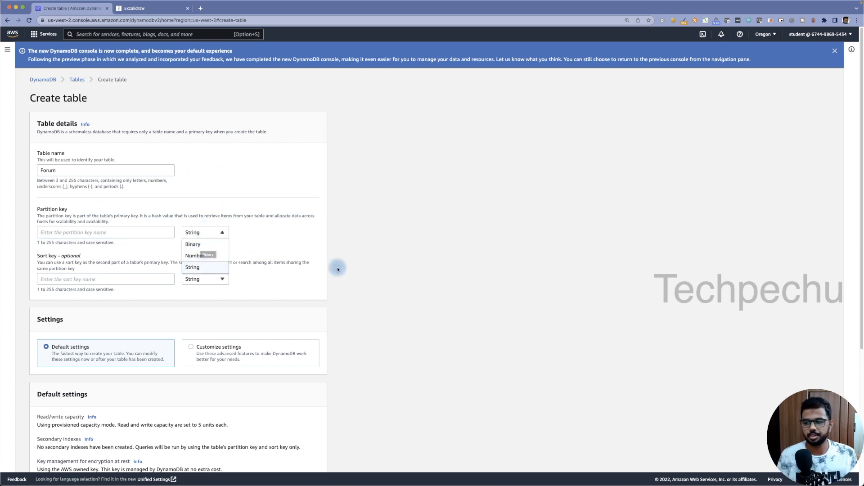
click(401, 272)
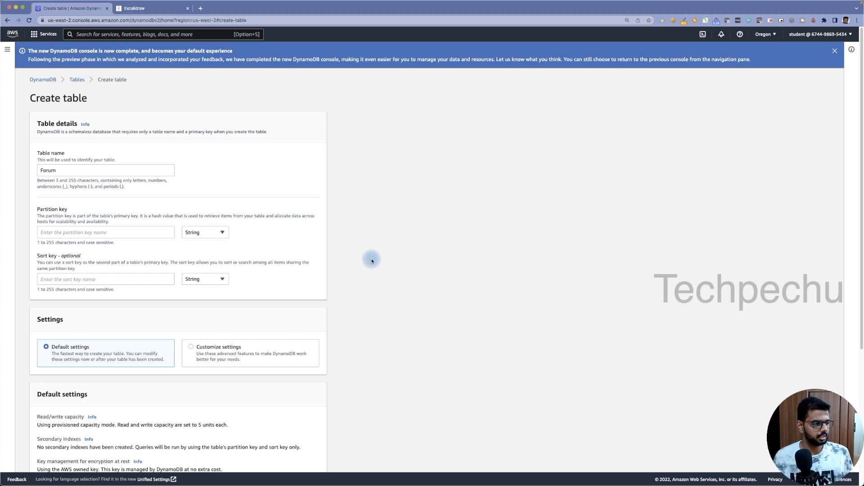
click(52, 233)
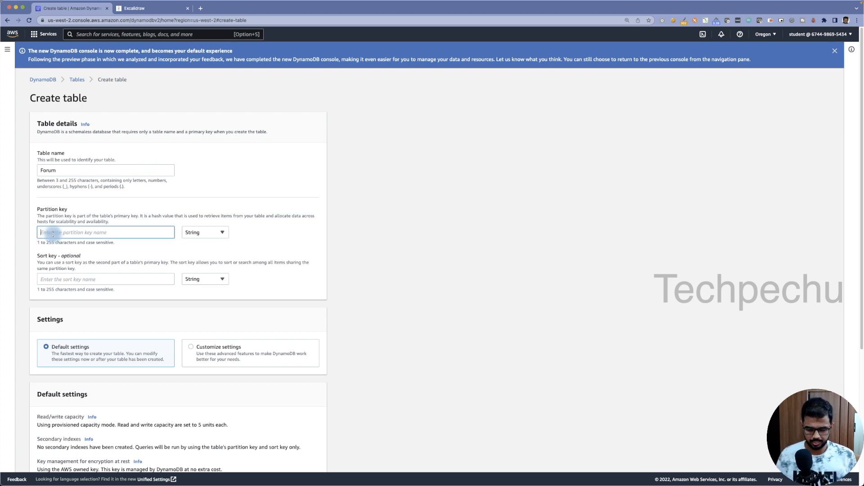
text(NAme)
key(BackSpace)
key(BackSpace)
key(BackSpace)
text(ame)
click(324, 236)
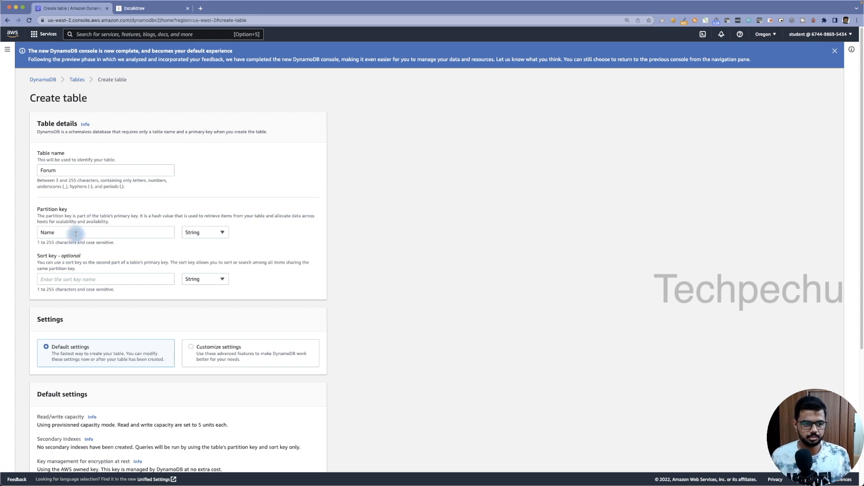
Choose Customize settings for the new table in place of the default settings
drag(34, 209, 72, 214)
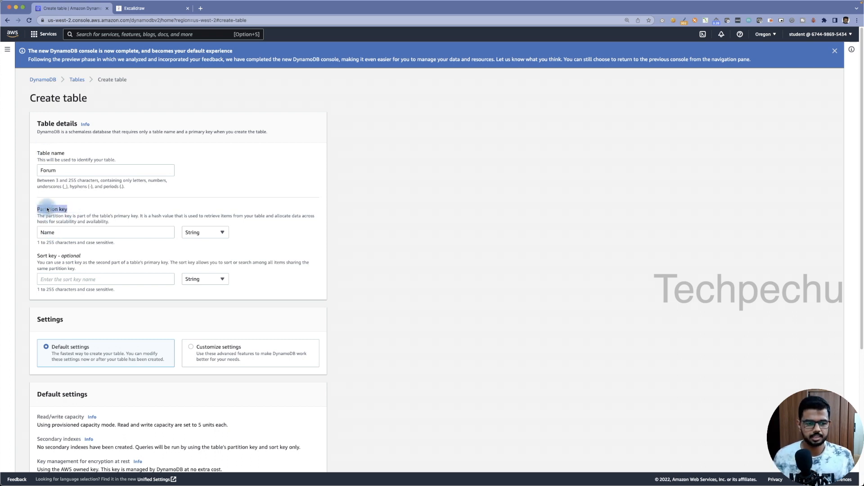
scroll(392, 282, down, 2)
click(196, 315)
scroll(417, 348, down, 3)
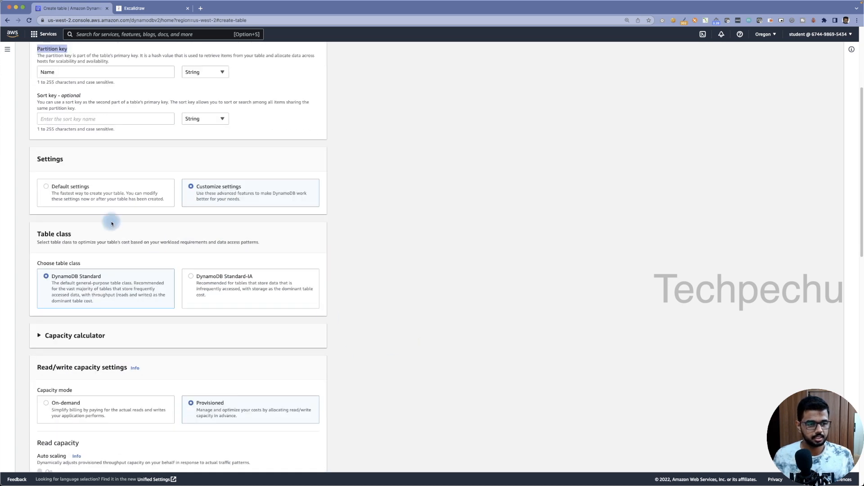
Examine the read/write capacity settings, including the provisioned mode and the read and write capacity units
scroll(345, 329, down, 3)
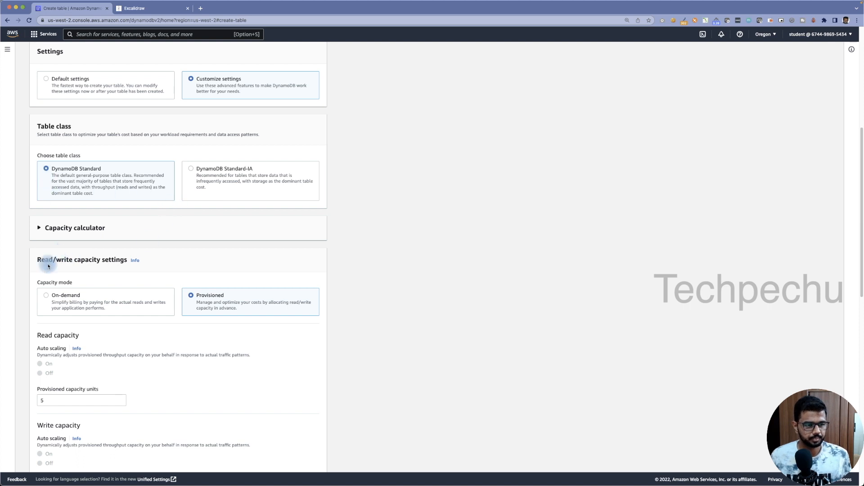
drag(30, 257, 115, 260)
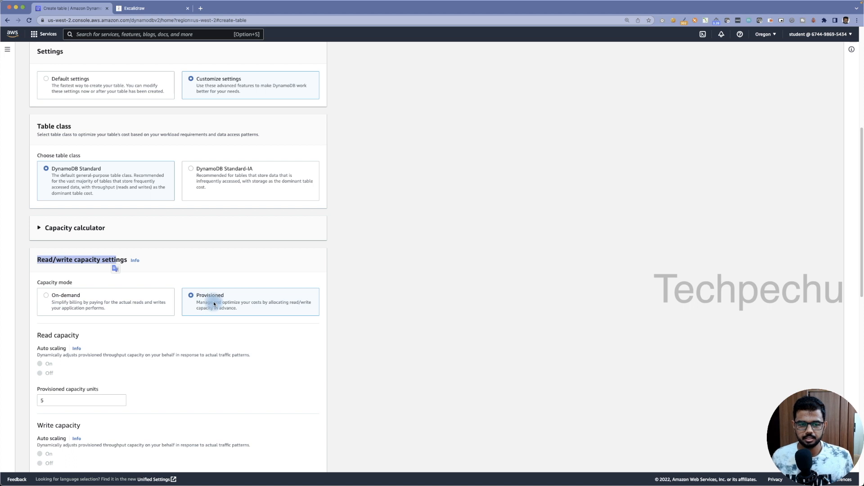
scroll(414, 322, down, 2)
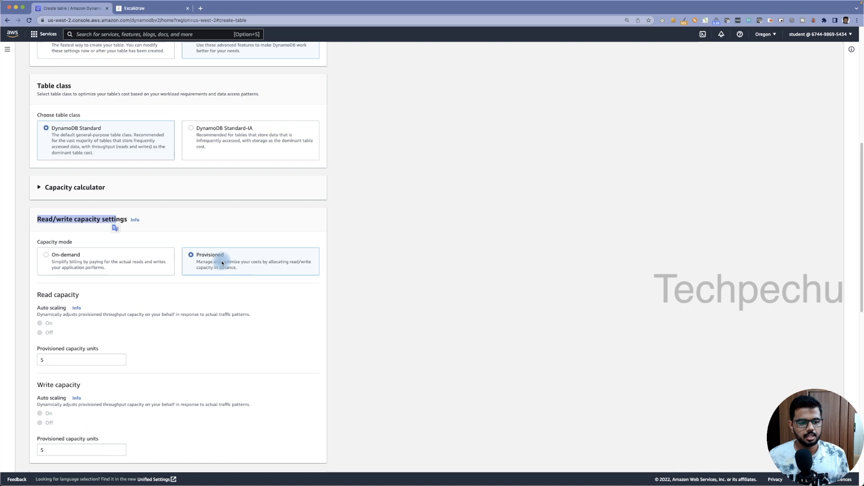
scroll(158, 321, down, 1)
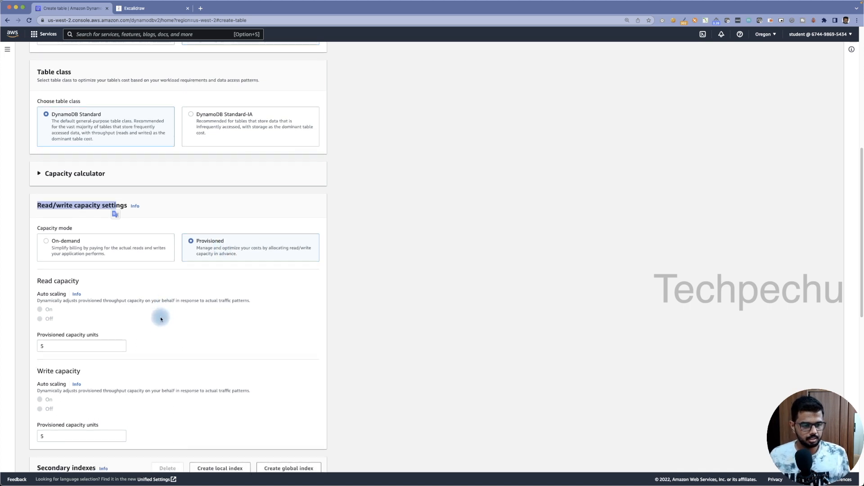
scroll(93, 333, down, 1)
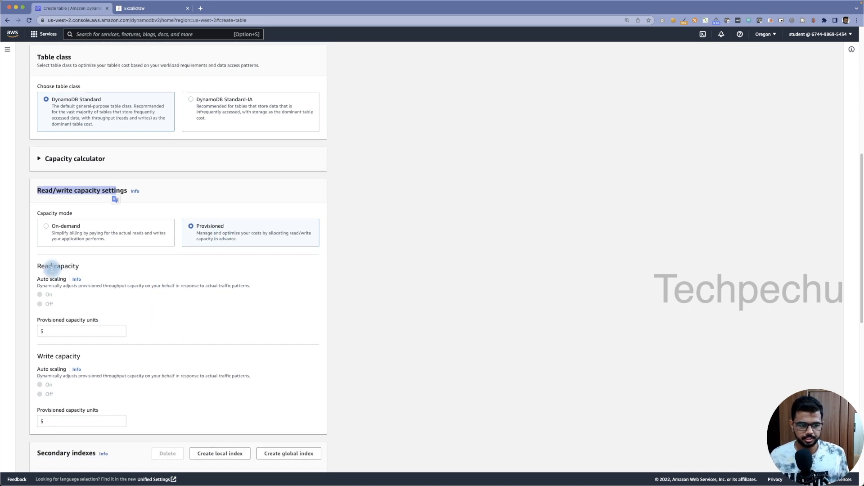
drag(38, 265, 85, 266)
drag(38, 356, 99, 356)
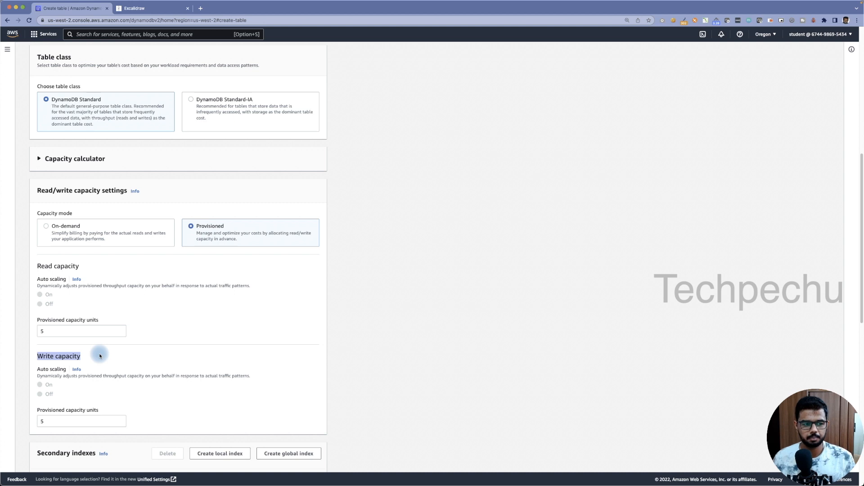
drag(38, 266, 87, 268)
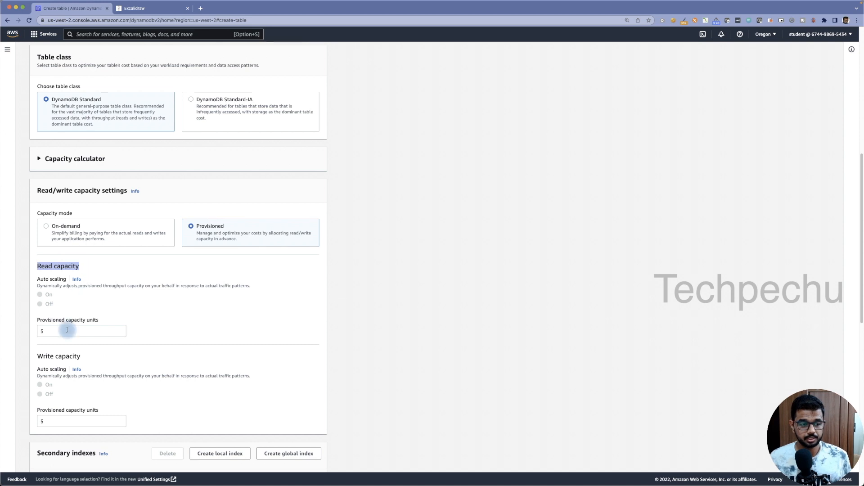
drag(38, 356, 83, 357)
click(148, 357)
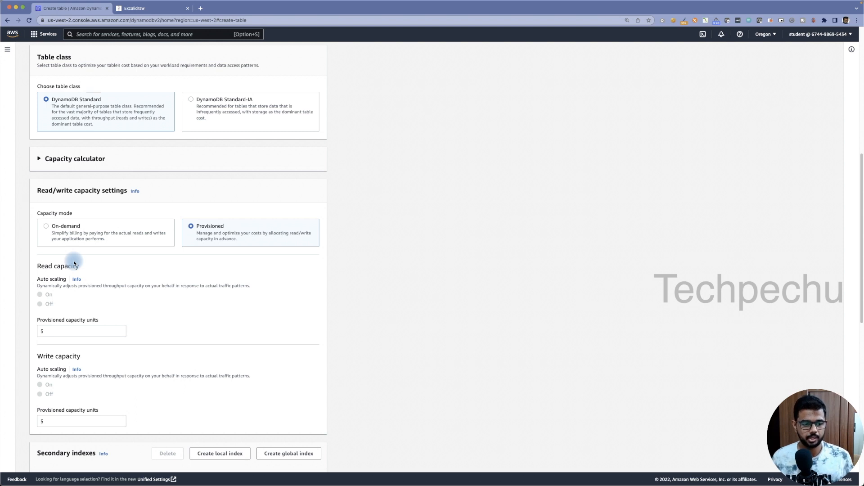
Switch to the DynamoDB Developer Guide and review eventually and strongly consistent reads on the Read Consistency page
key(super+Tab)
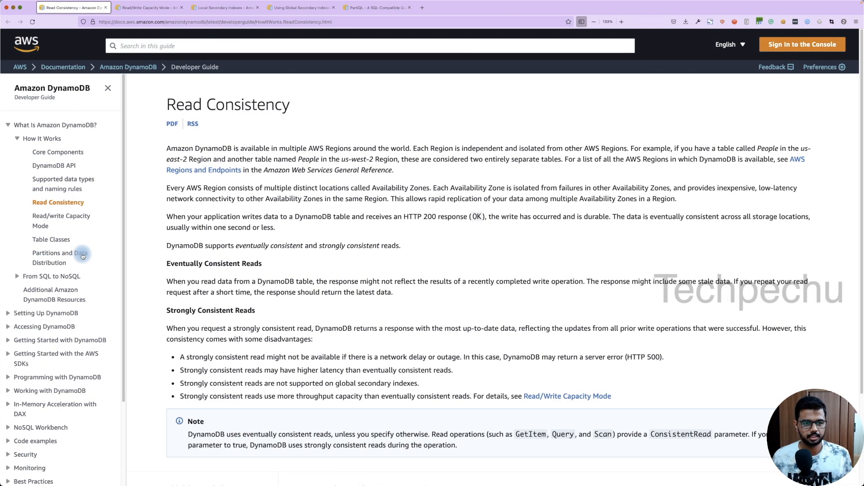
drag(168, 104, 320, 110)
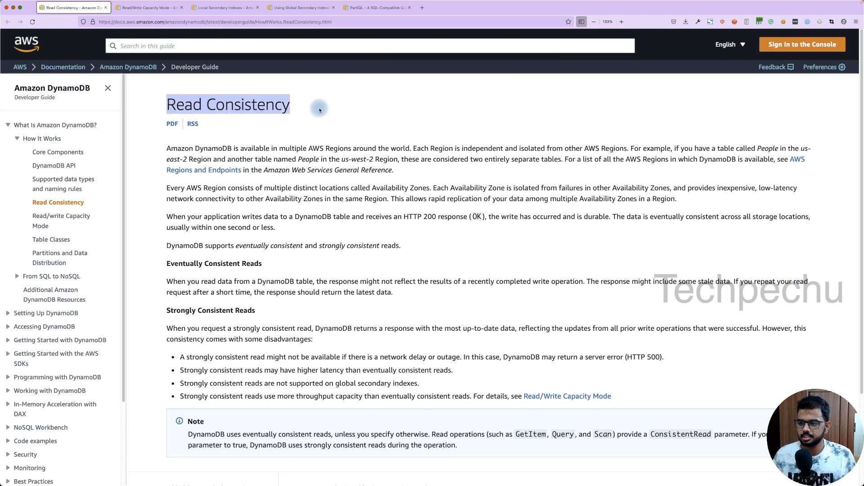
drag(175, 263, 277, 265)
drag(166, 310, 257, 314)
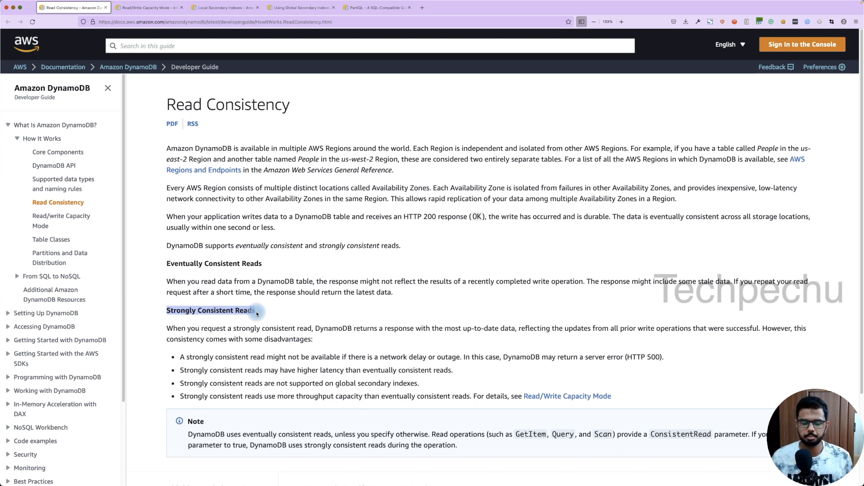
drag(171, 263, 272, 266)
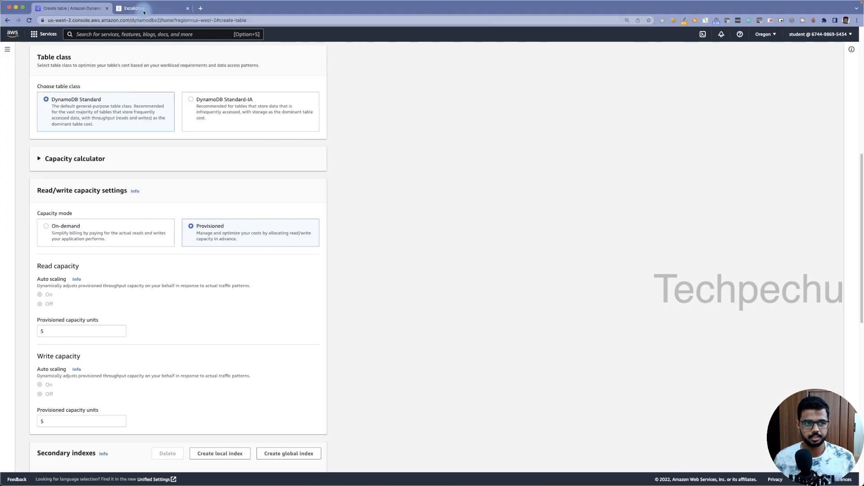
Switch to Excalidraw and draw a tall rectangle on an empty area of the canvas
click(144, 12)
scroll(319, 338, up, 5)
scroll(318, 339, down, 10)
scroll(318, 338, down, 5)
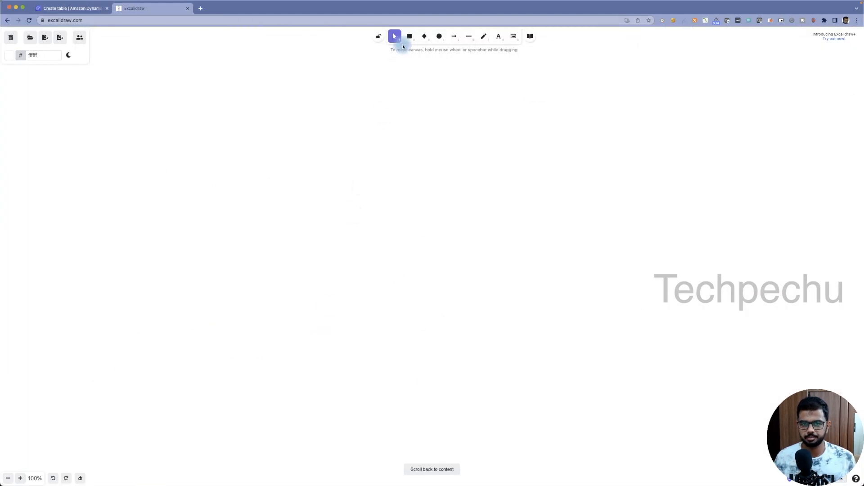
click(409, 36)
drag(408, 98, 547, 299)
click(619, 272)
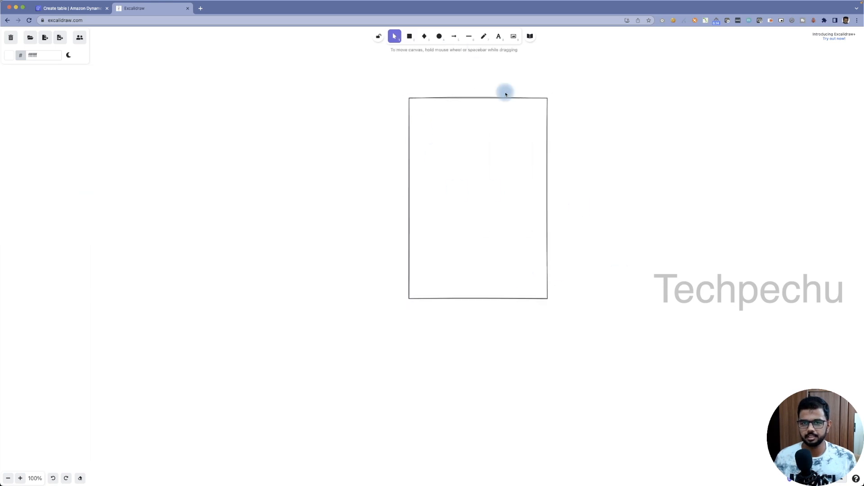
Add the text "Abc" inside the upper part of the rectangle and enlarge it to roughly three times its size
click(498, 38)
click(427, 142)
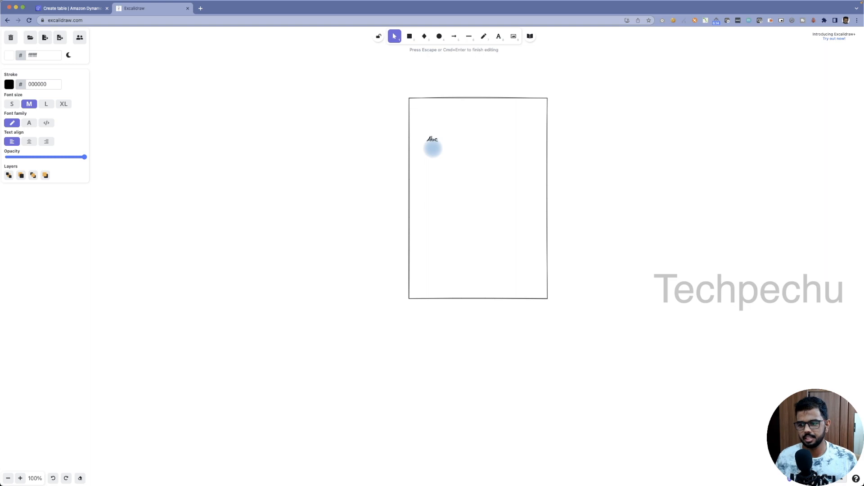
click(442, 146)
click(439, 144)
drag(439, 144, 465, 173)
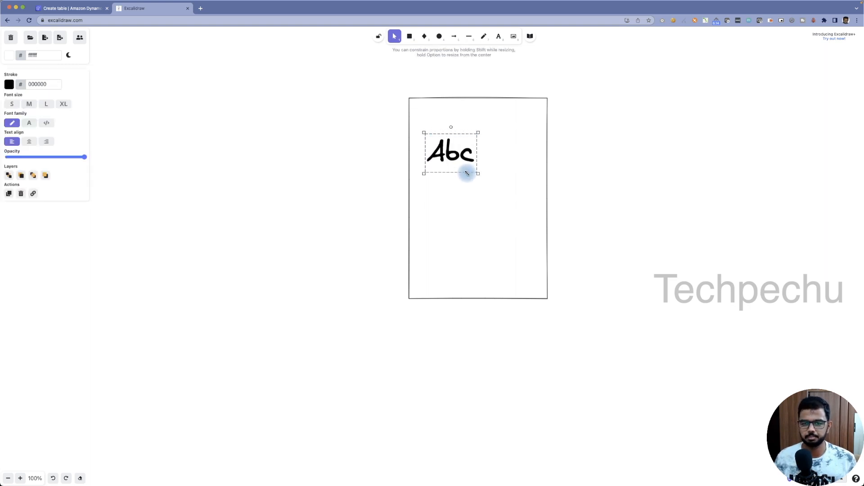
click(659, 189)
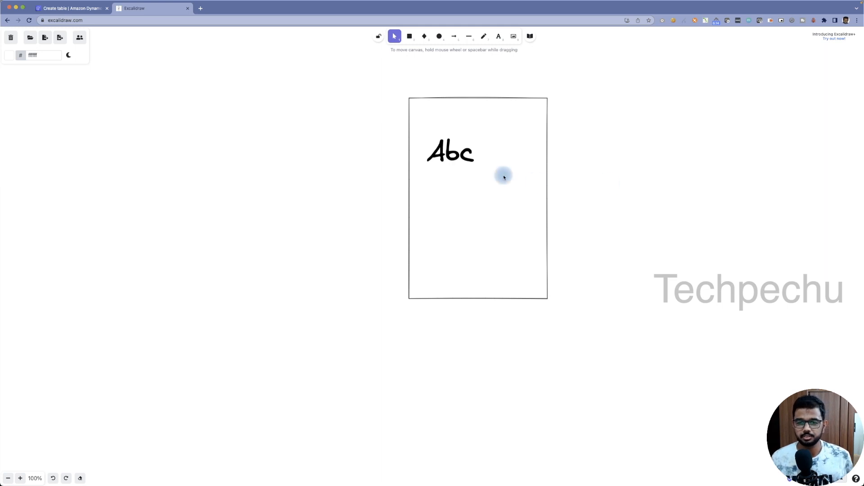
click(464, 158)
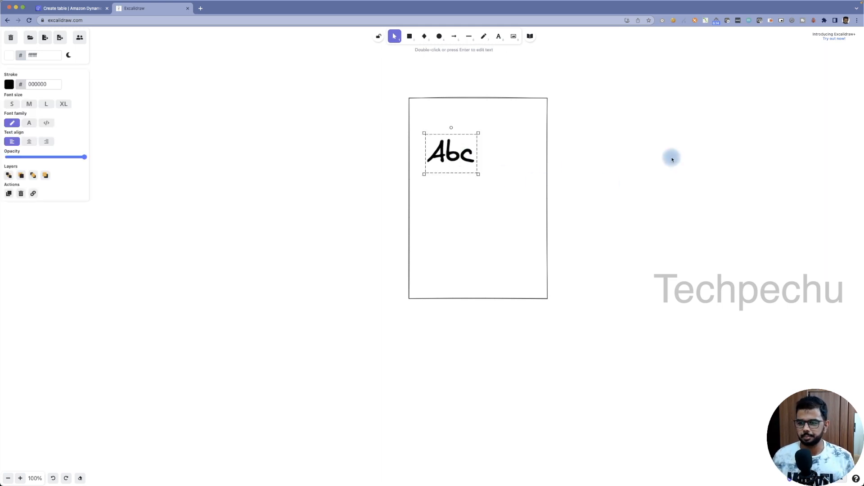
Draw an arrow pointing toward the rectangle beside "Abc" and a second arrow below it pointing away from the rectangle
click(454, 36)
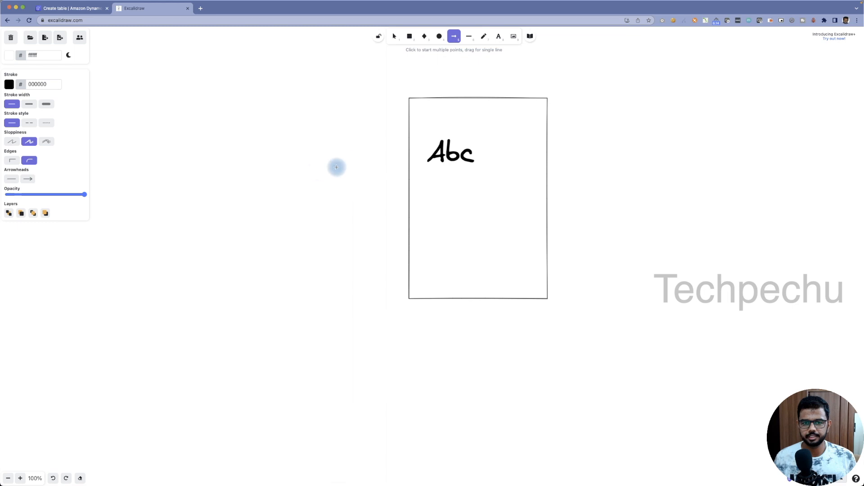
drag(322, 158, 400, 156)
click(507, 71)
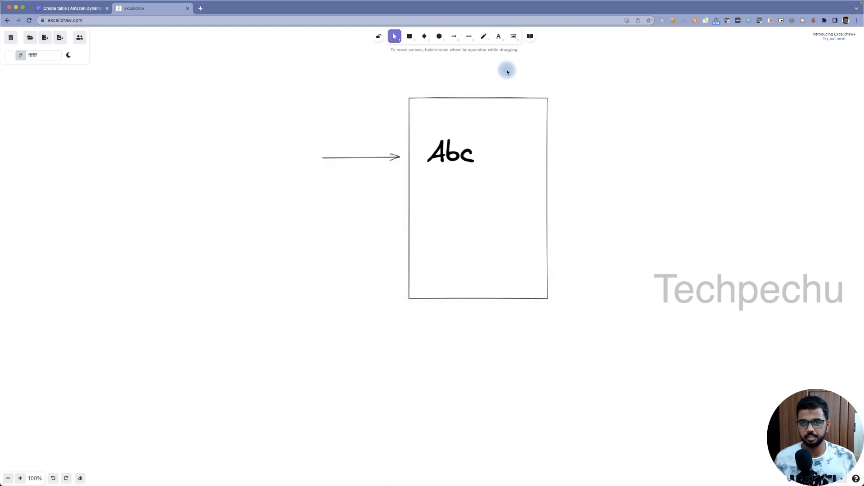
click(454, 42)
drag(401, 183, 307, 188)
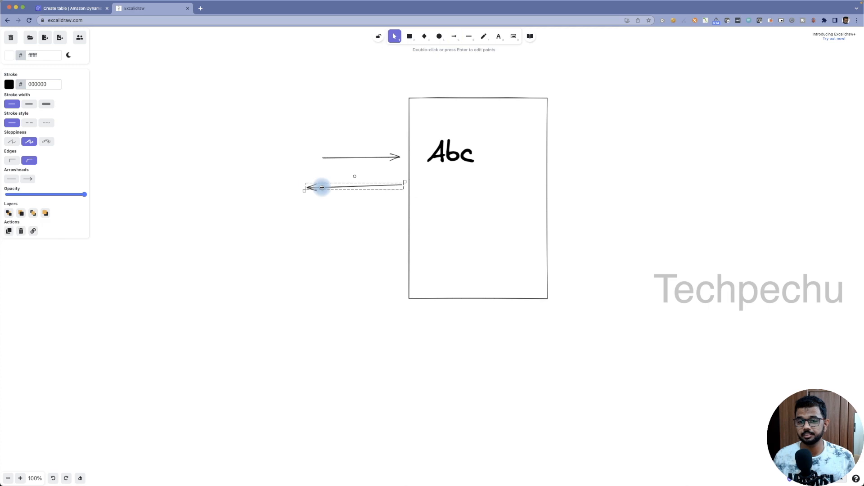
click(453, 156)
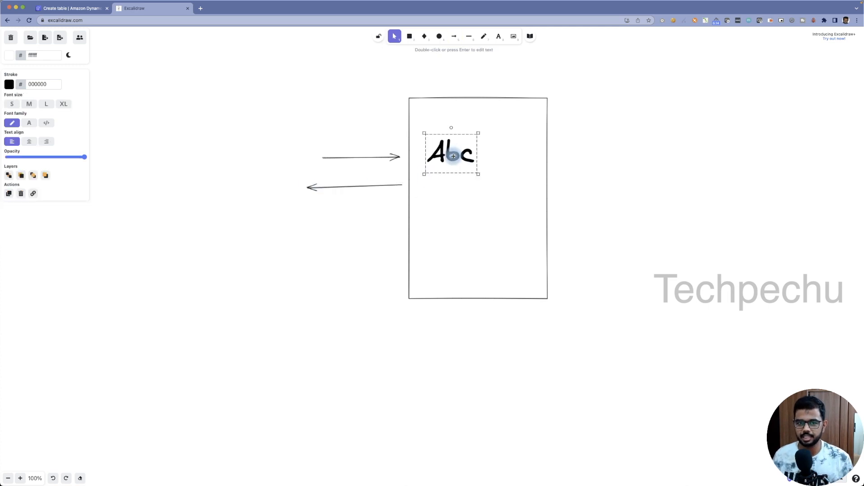
Switch to the DynamoDB Developer Guide and review the Eventually Consistent Reads and Strongly Consistent Reads sections
click(620, 176)
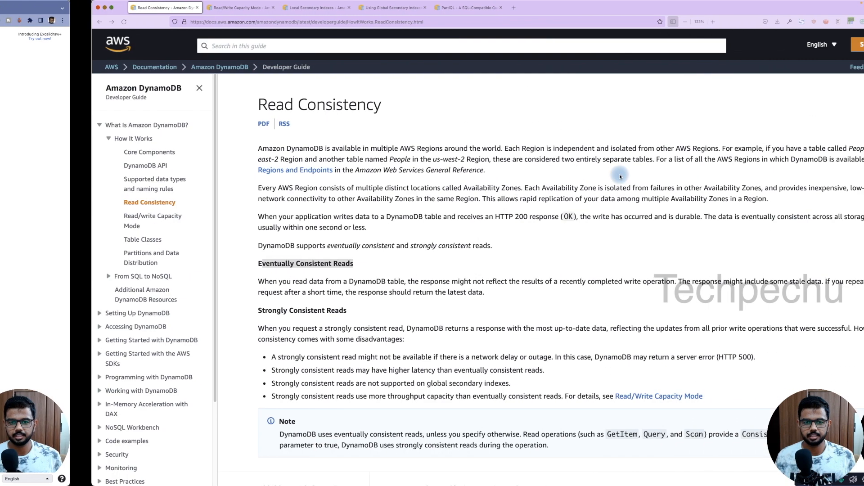
triple_click(216, 259)
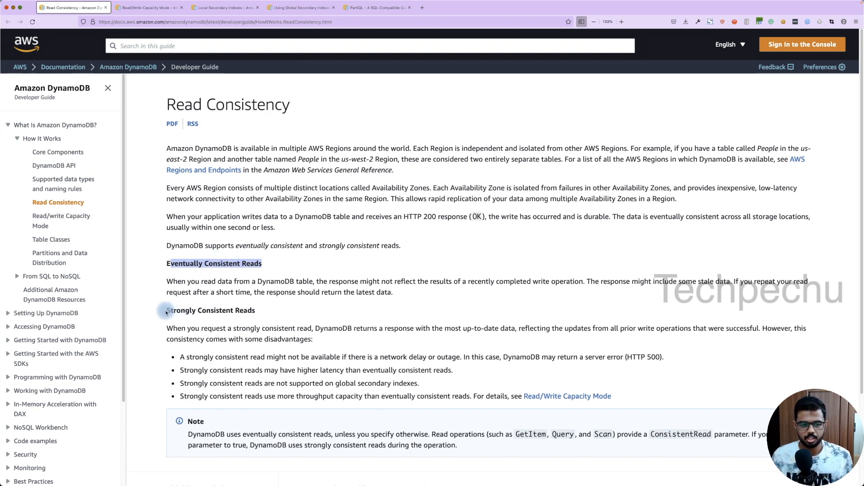
drag(166, 311, 268, 318)
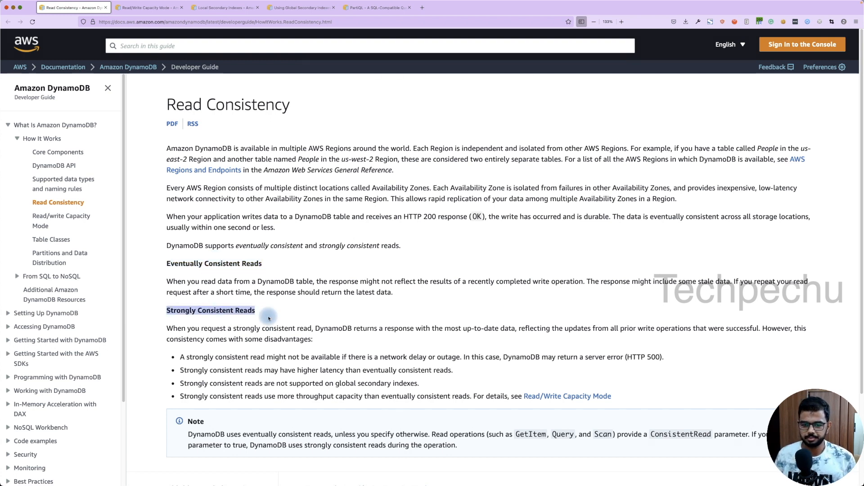
Return to Excalidraw and point out the "Abc" text and the two arrows beside the rectangle
key(ctrl+Left)
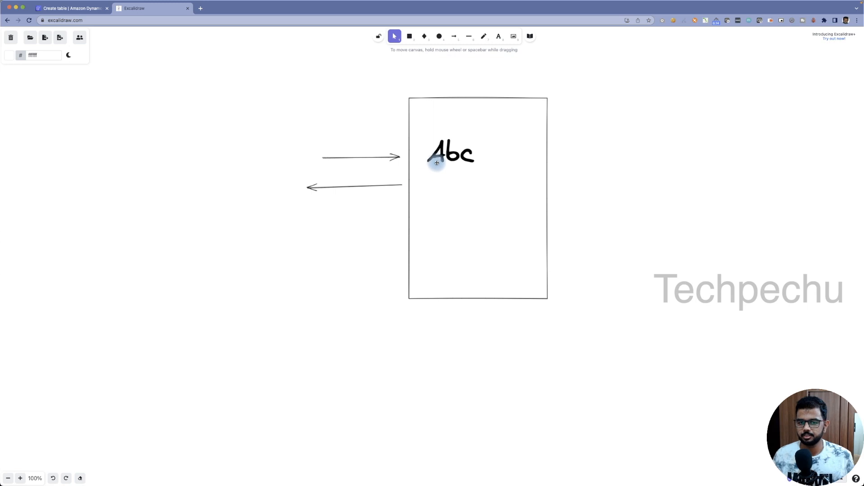
click(439, 162)
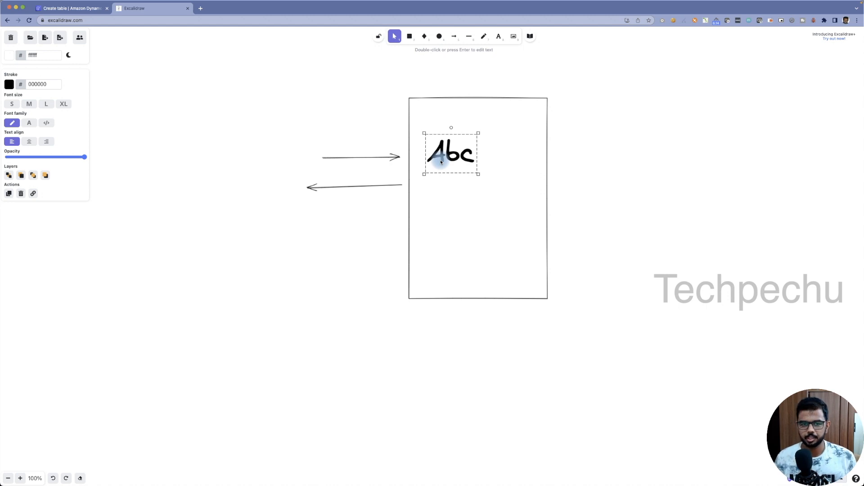
click(355, 158)
click(349, 185)
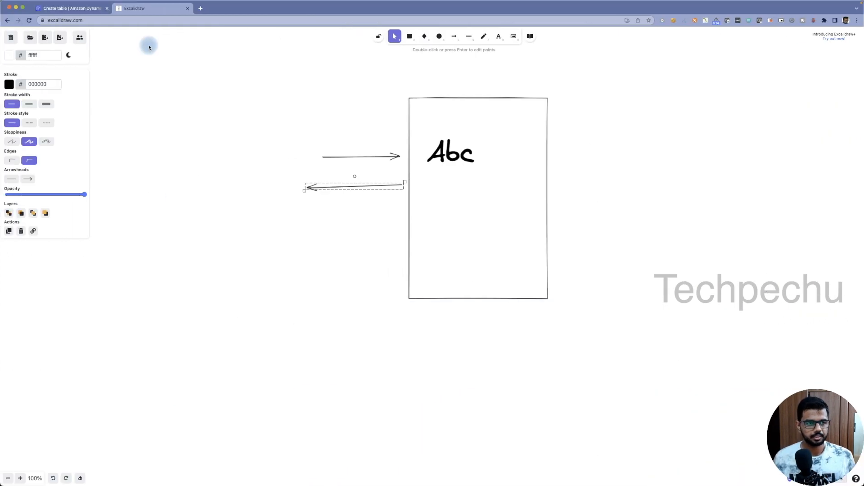
Switch to the DynamoDB Create table page and inspect the provisioned read and write capacity units
click(80, 10)
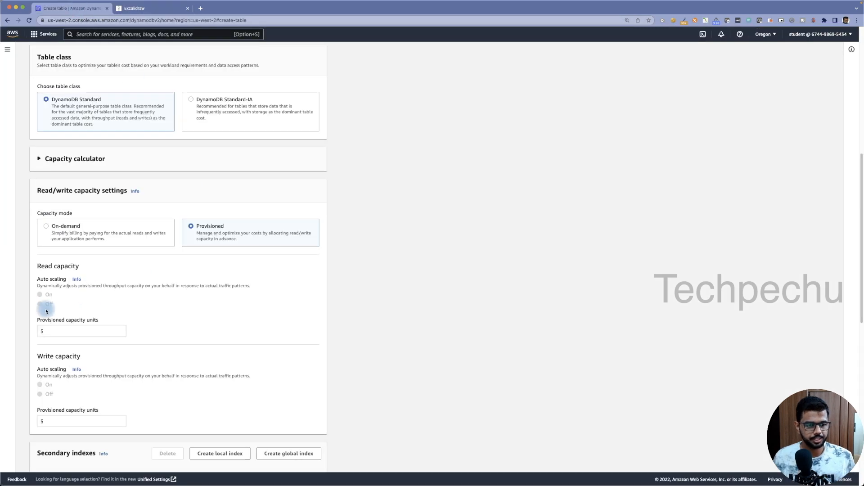
click(40, 331)
drag(51, 421, 38, 420)
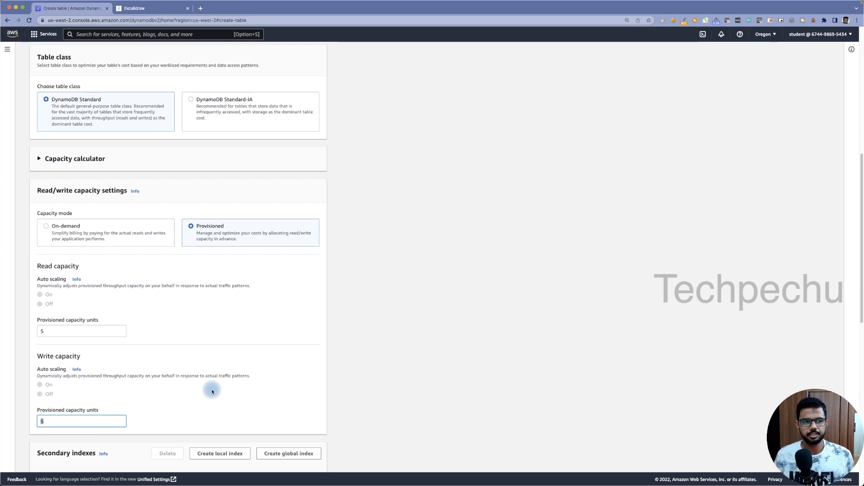
Read the definition of a read capacity unit on the Developer Guide's Read/Write Capacity Mode page
key(ctrl+Right)
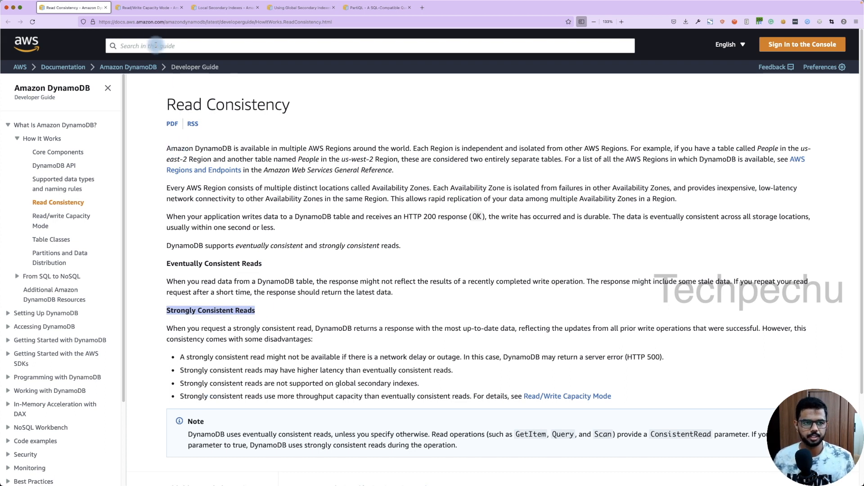
click(145, 12)
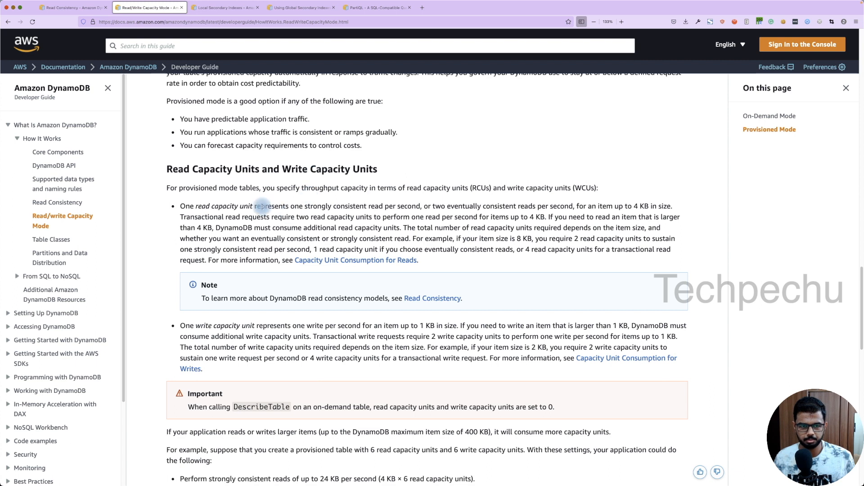
drag(190, 206, 555, 257)
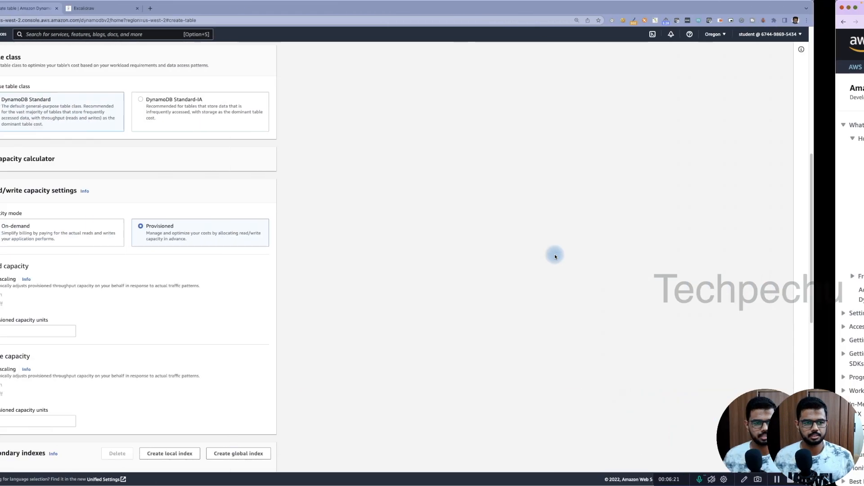
Switch to Excalidraw and draw a circle on the empty canvas to the right of the "Abc" rectangle
click(144, 8)
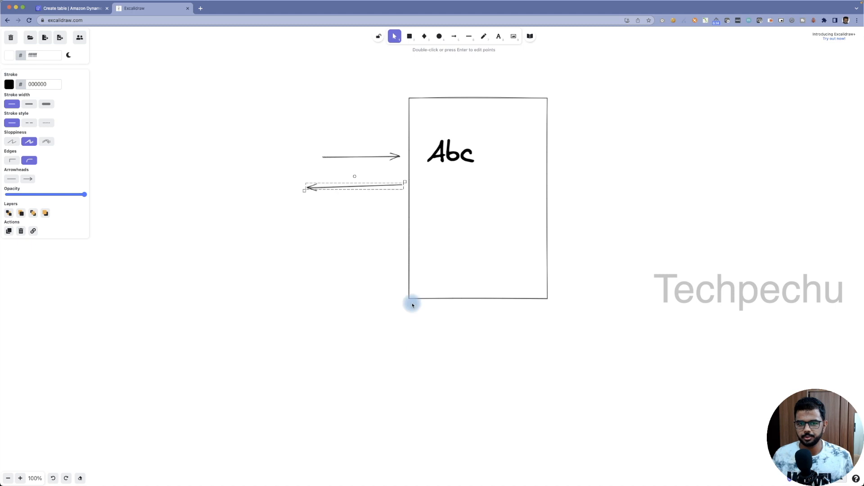
click(451, 152)
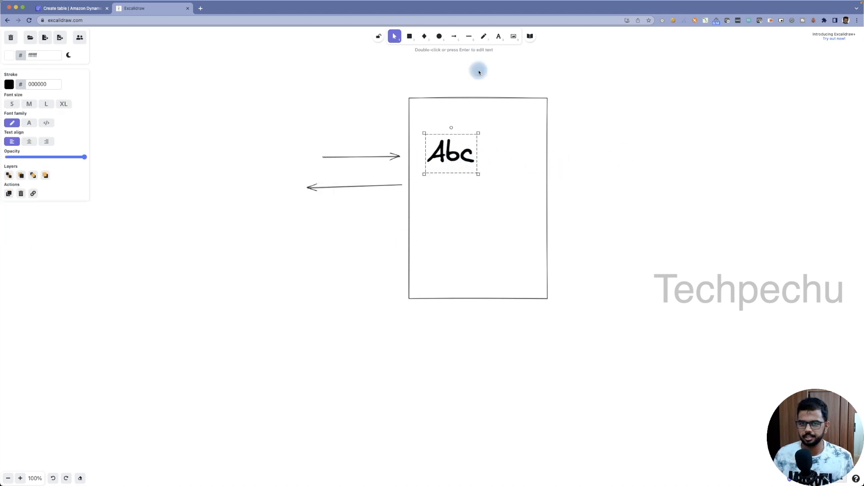
click(439, 36)
drag(615, 124, 734, 246)
drag(663, 221, 677, 267)
Add the text "4KB" inside the circle and enlarge it to more than twice its size
key(Return)
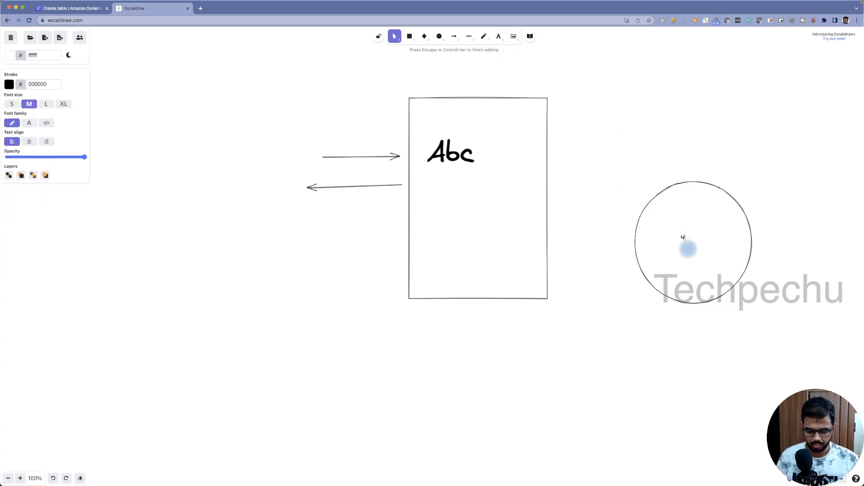
click(690, 245)
double_click(687, 236)
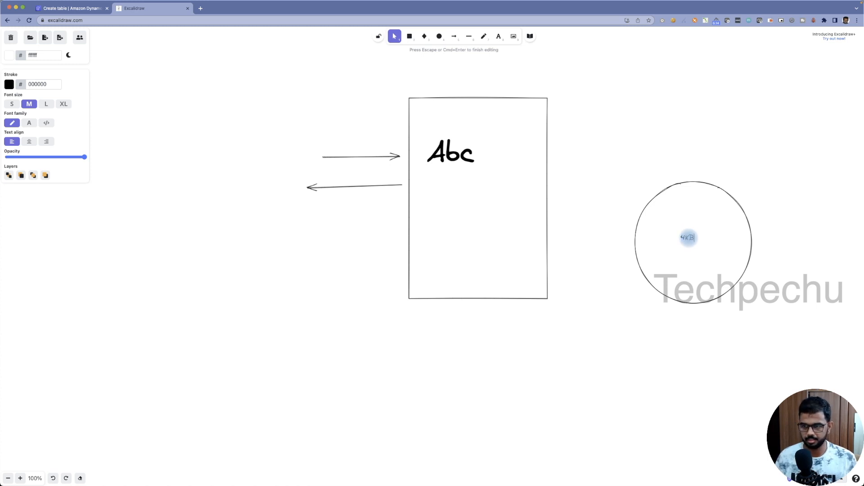
click(697, 253)
click(682, 236)
drag(697, 244, 724, 264)
click(468, 108)
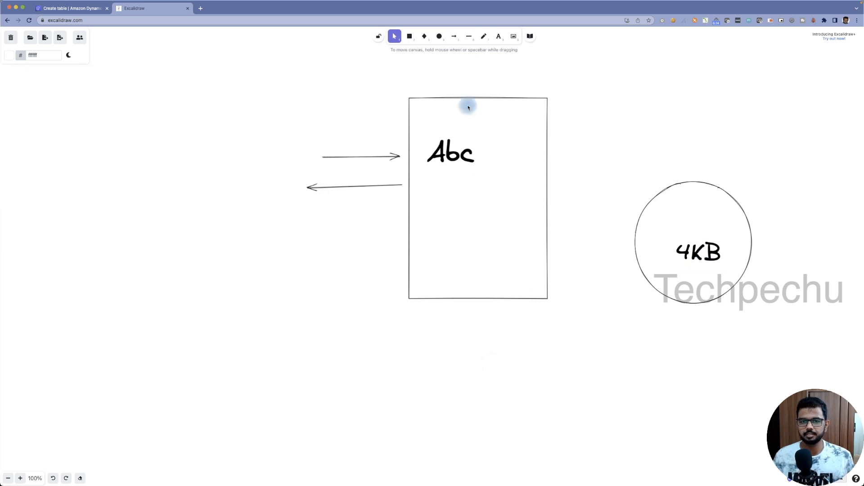
Add the text label "Eventual consis" below the rectangle
click(498, 36)
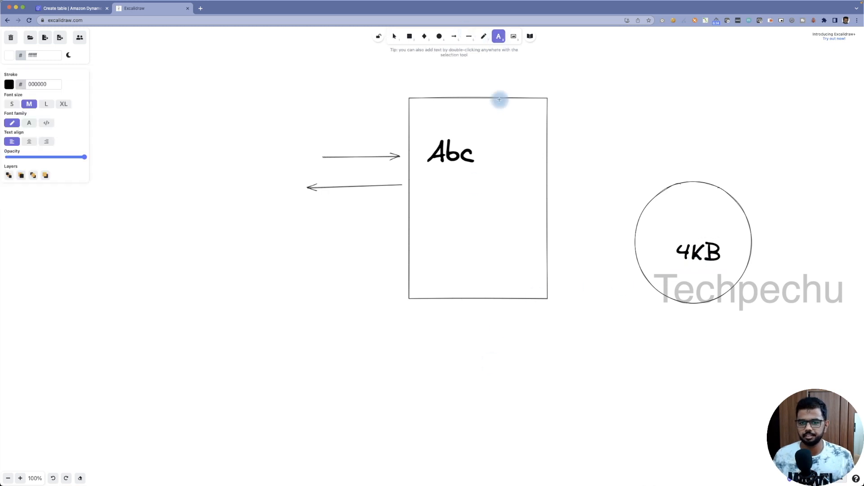
click(468, 339)
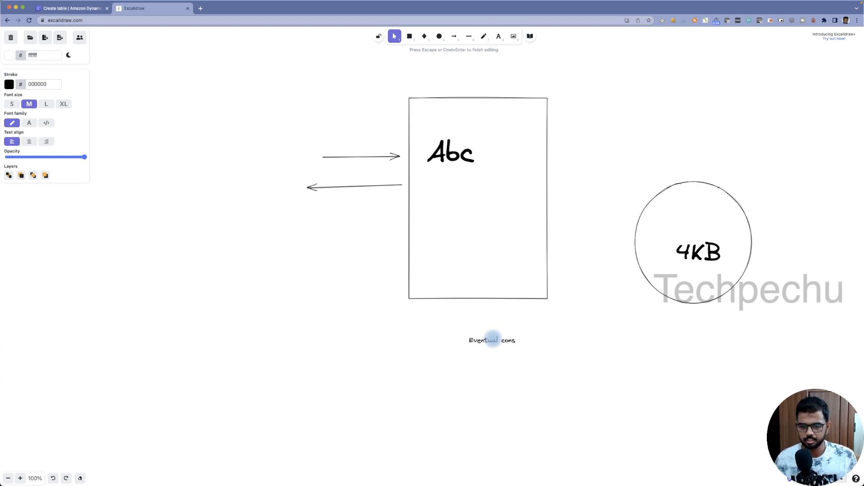
click(495, 356)
Draw one arrow from "Eventual consis" toward the circle and a second arrow from the circle back to the label
click(454, 36)
mouse_move(524, 336)
mouse_down()
mouse_move(626, 270)
mouse_move(531, 346)
mouse_up()
click(454, 36)
click(598, 377)
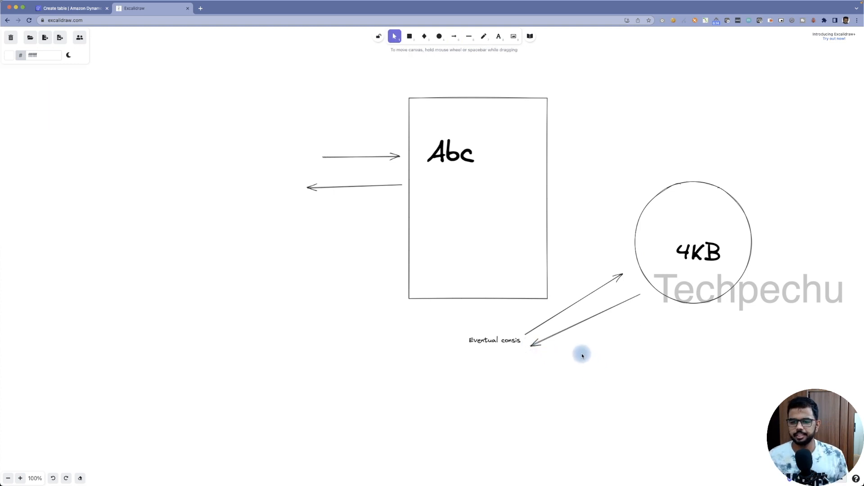
Add the text "1" below the "Eventual consis" label
click(498, 36)
click(489, 366)
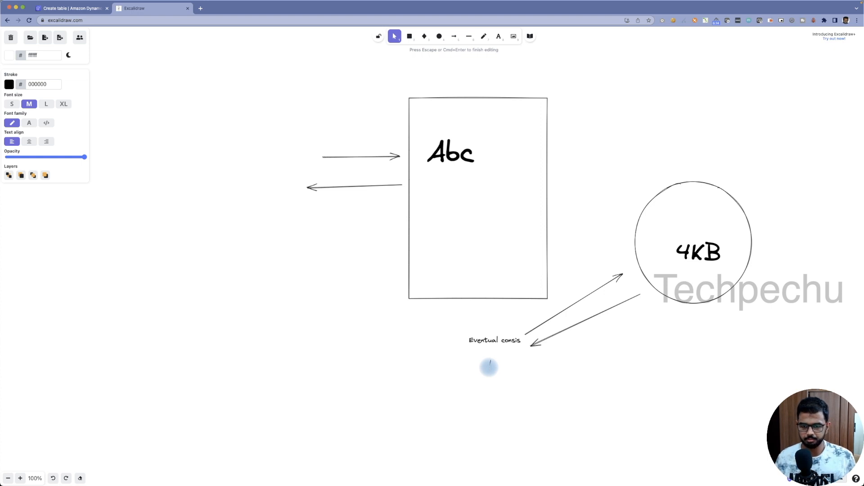
text(1)
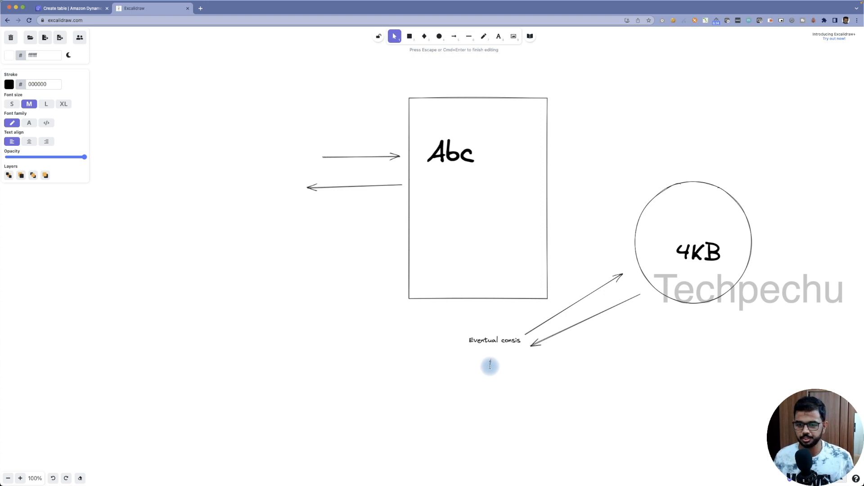
click(507, 353)
Move "4KB" to the upper part of the circle and add a second "4KB" text beneath it
drag(681, 247, 656, 218)
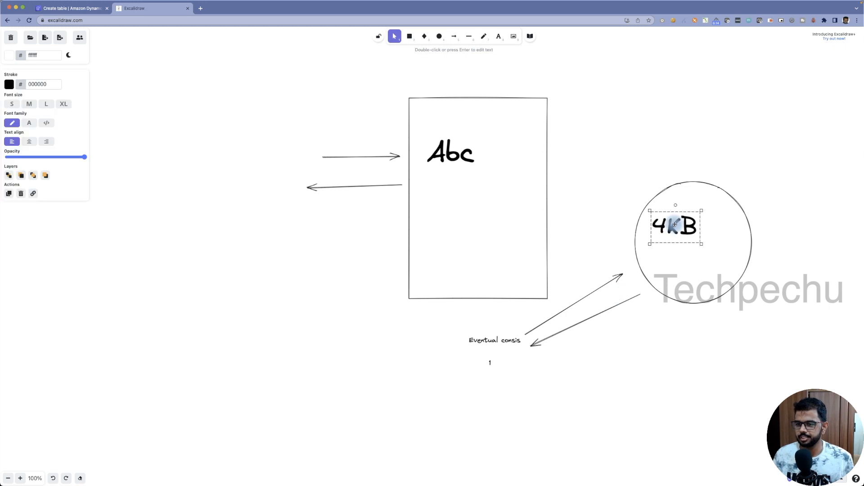
click(498, 36)
click(679, 264)
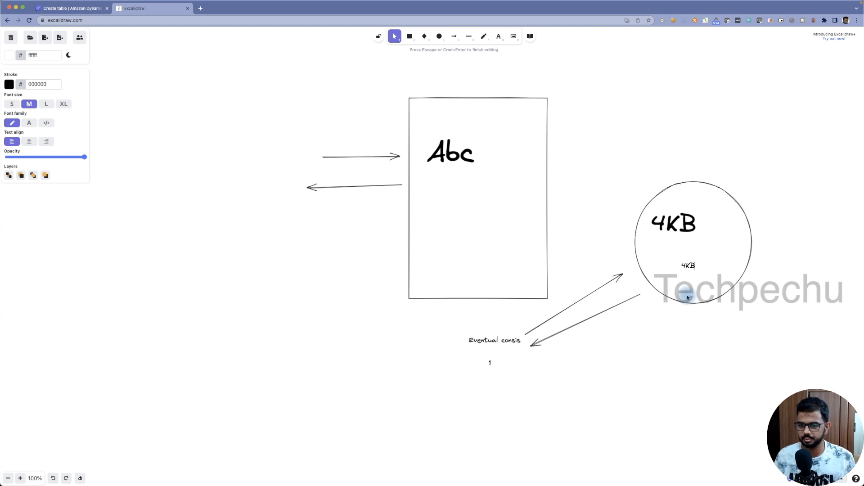
text(4KB)
click(519, 388)
Enlarge the "1" below "Eventual consis" to several times its size and the lower "4KB" in the circle slightly
click(491, 363)
mouse_move(494, 370)
mouse_down()
mouse_move(522, 376)
mouse_move(505, 365)
mouse_up()
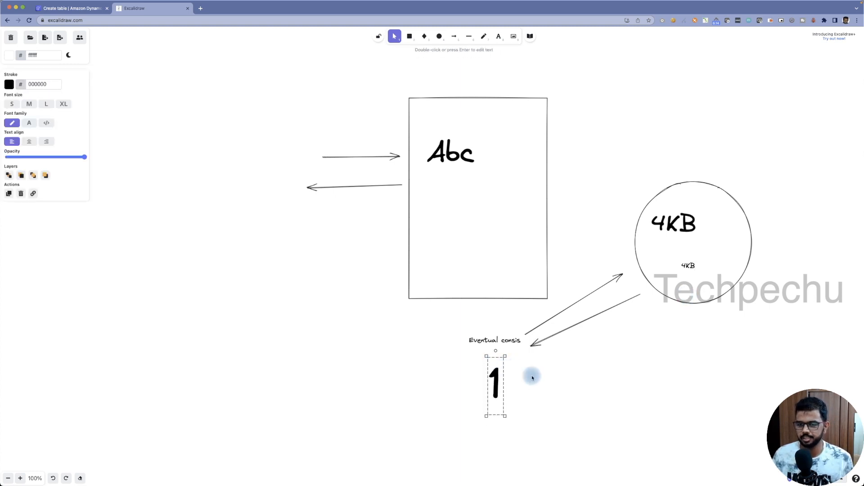
click(688, 265)
drag(678, 271, 666, 281)
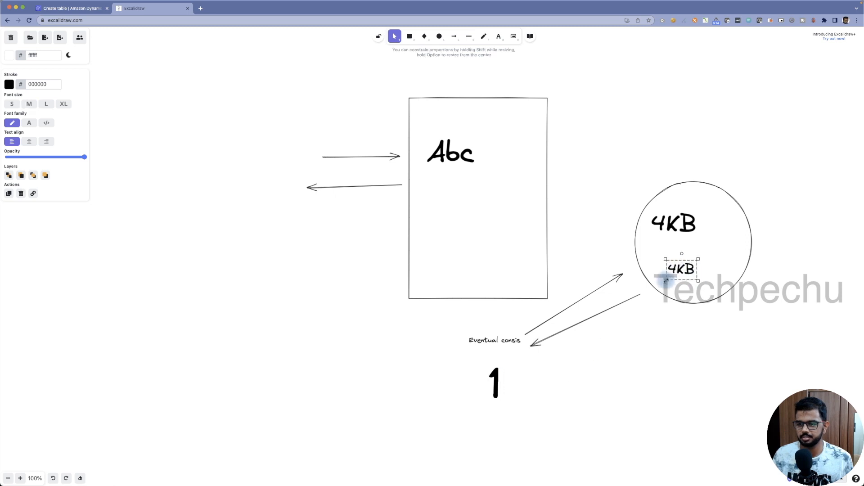
click(683, 336)
Draw a second circle of similar size below the first one
scroll(675, 366, down, 1)
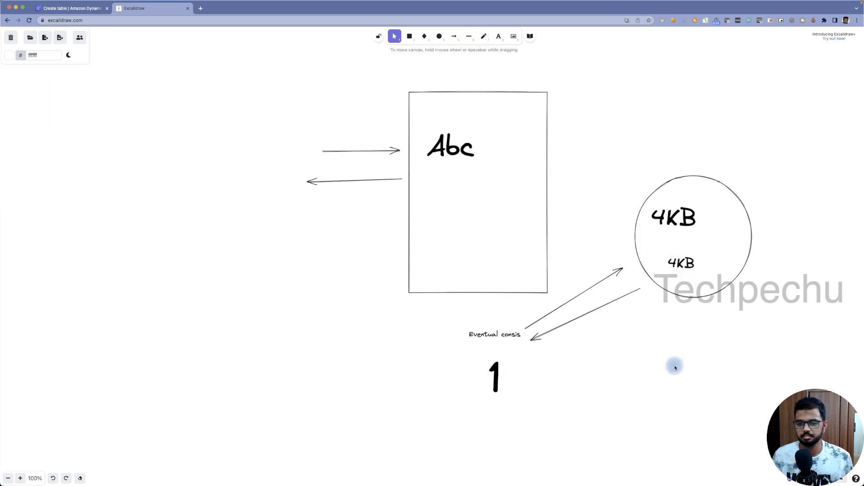
scroll(676, 367, down, 5)
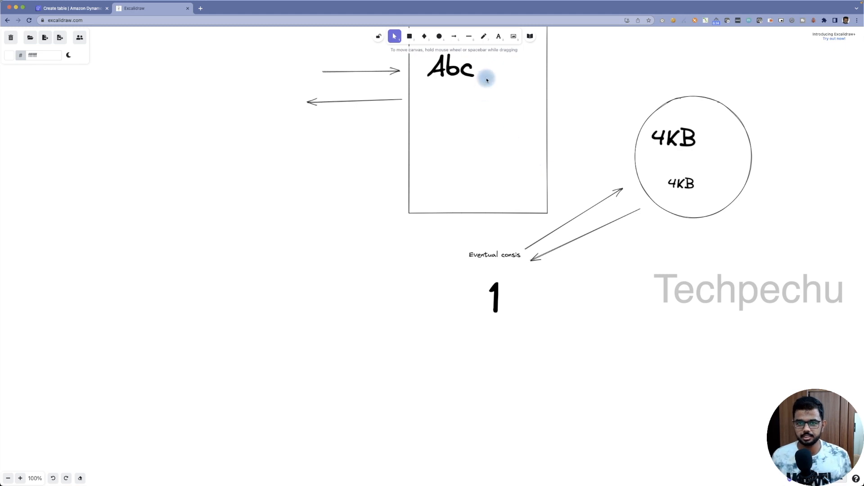
click(439, 36)
drag(656, 257, 777, 384)
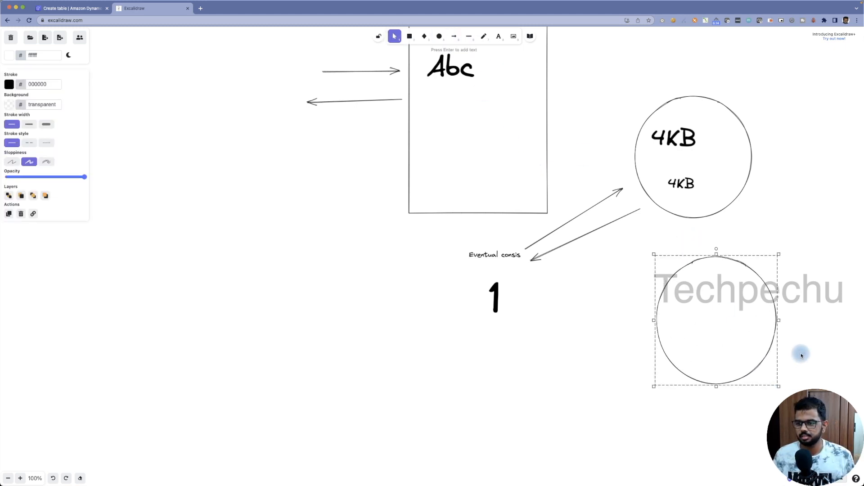
click(801, 354)
Add the text "4KB" inside the second circle and enlarge it to about three times its size
click(499, 36)
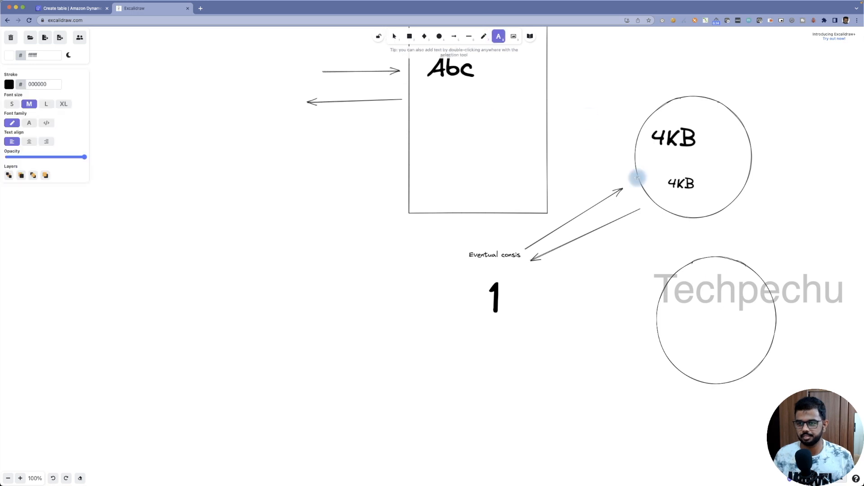
click(696, 303)
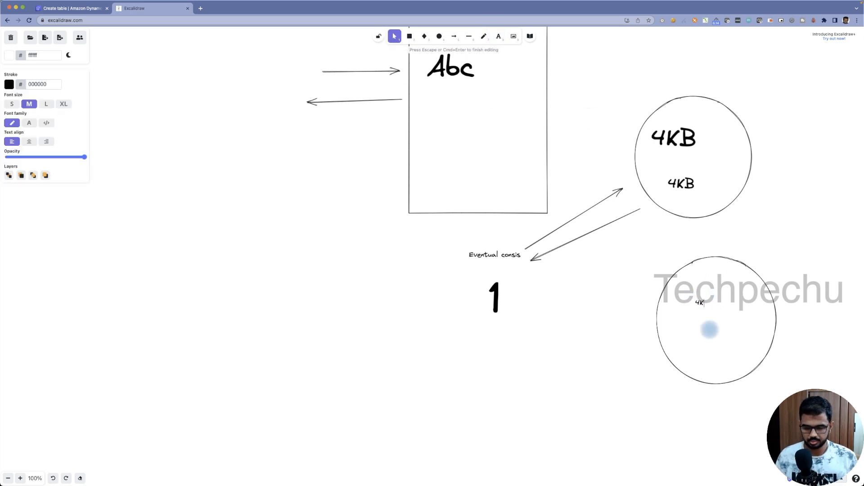
click(710, 330)
click(704, 303)
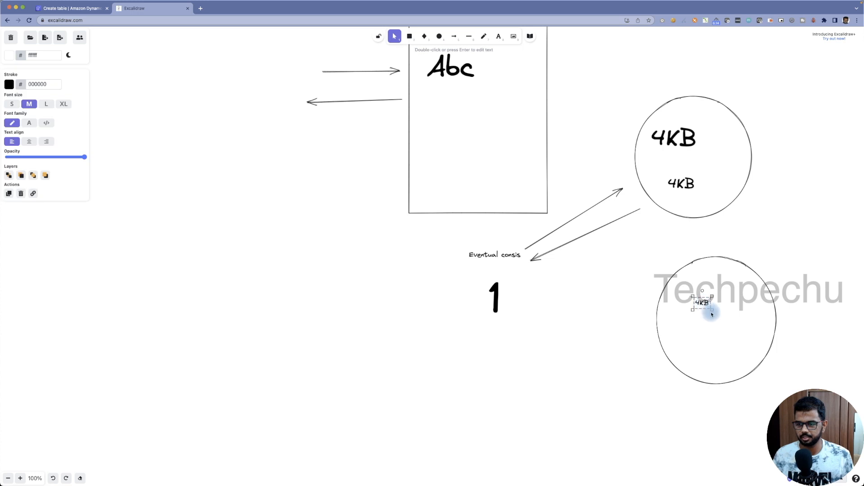
drag(714, 311, 749, 337)
click(597, 358)
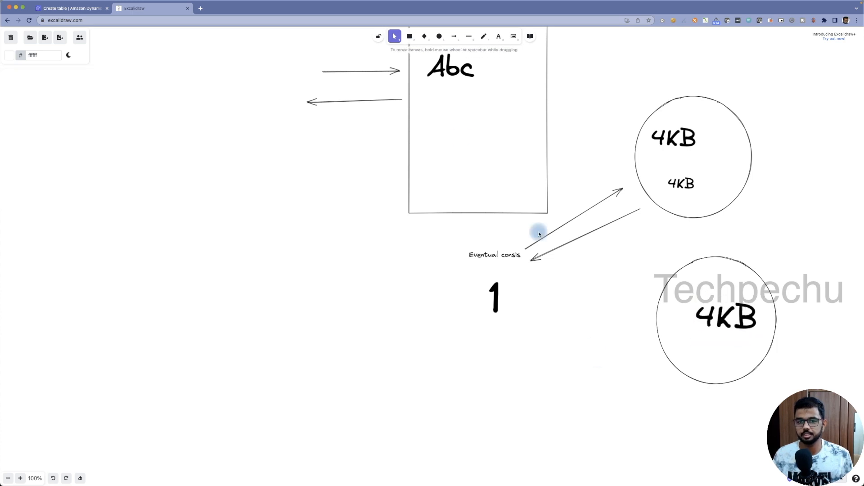
Draw an arrow pointing toward the second circle and add a greatly enlarged "1" near the arrow's tail
click(455, 36)
drag(581, 377, 645, 340)
click(499, 36)
click(547, 388)
text(1)
key(Escape)
drag(545, 393, 529, 441)
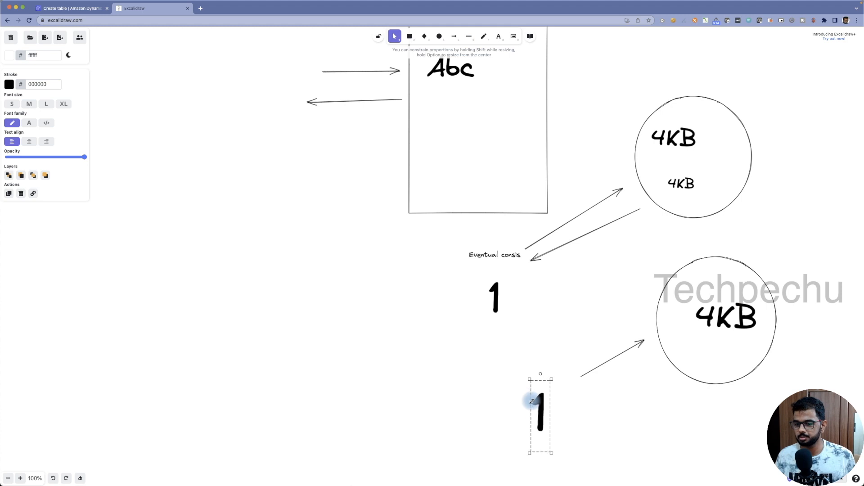
click(582, 411)
Add the text "Strongly" above the lower "1" and enlarge it to nearly twice its size
click(498, 36)
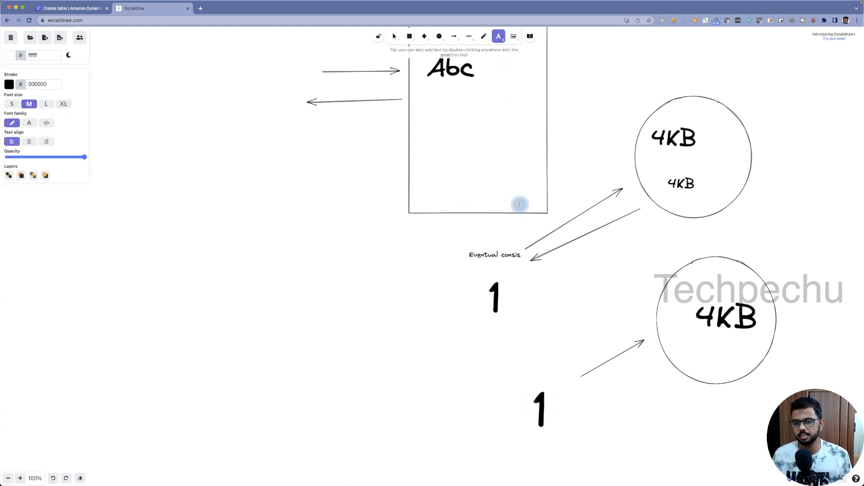
click(539, 369)
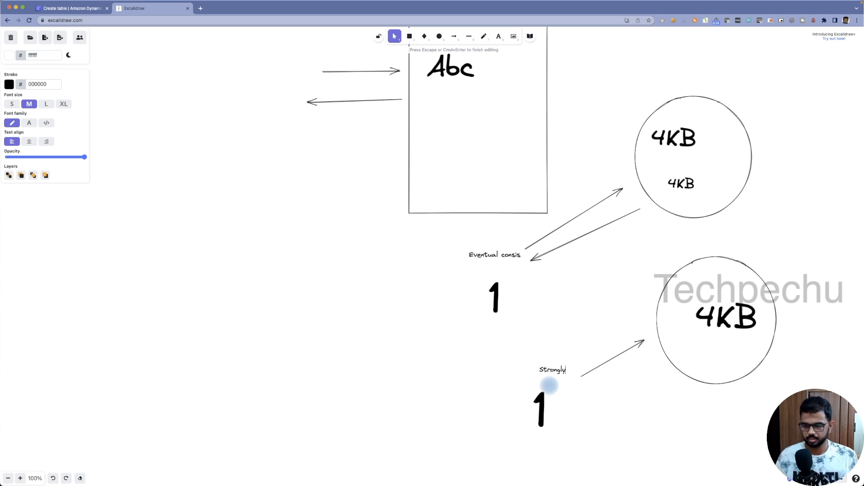
click(538, 382)
click(548, 370)
drag(537, 377, 516, 383)
click(475, 376)
Add the text "10KB" in the empty area well to the left of the "1" under "Eventual consis" and enlarge it several times
click(499, 36)
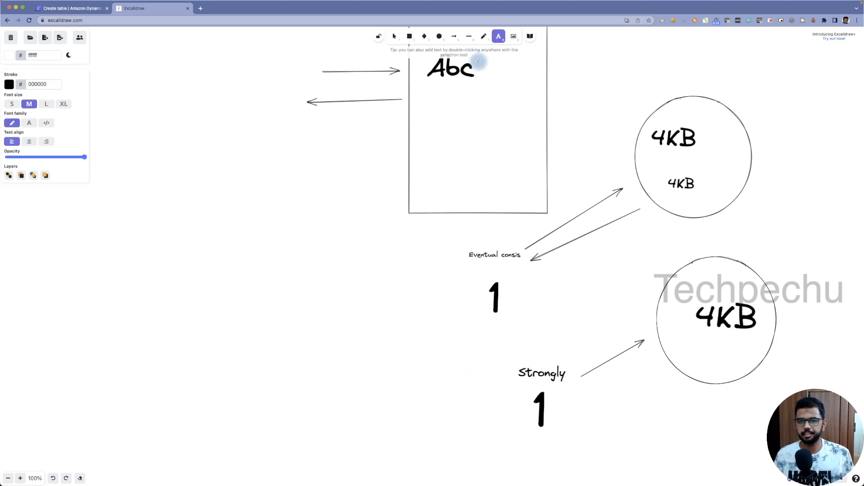
click(168, 311)
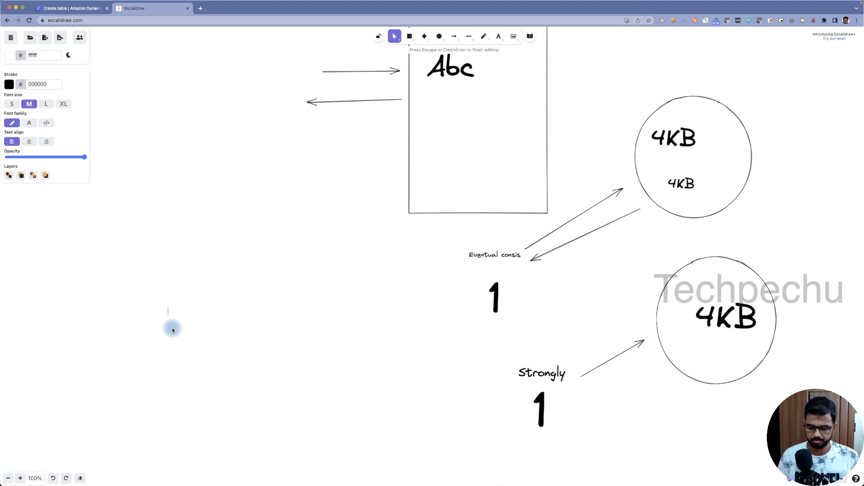
text(10KB)
click(165, 332)
click(177, 310)
drag(185, 318, 169, 295)
click(169, 344)
click(194, 287)
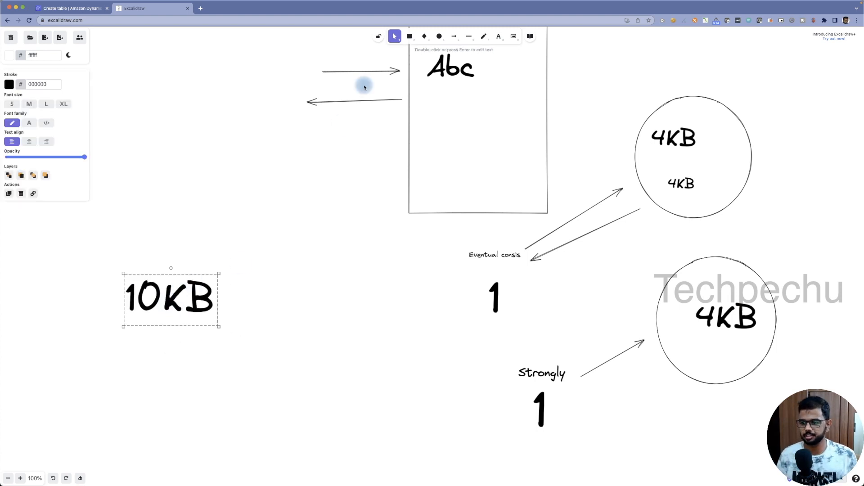
Add a "4" just right of the "10KB" text and enlarge it to roughly three times its size
click(498, 36)
click(262, 269)
text(4)
click(266, 273)
click(265, 270)
drag(268, 272, 289, 295)
click(290, 323)
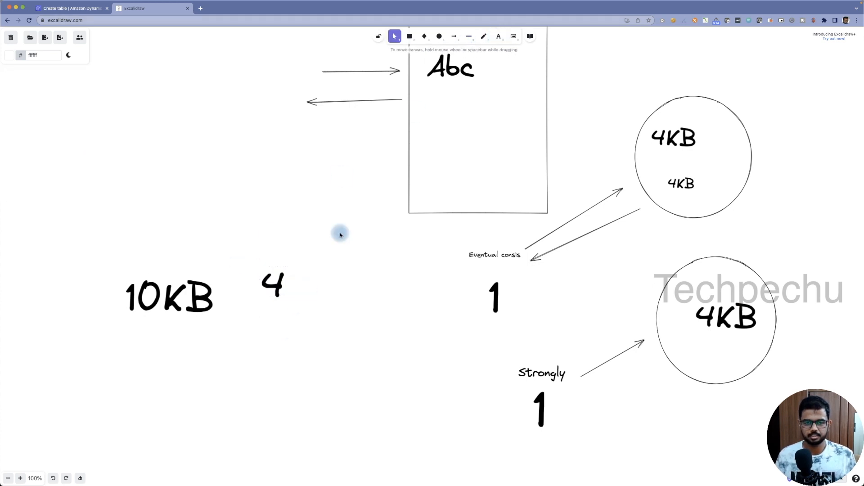
Add a second "4" to the right of the first one and enlarge it to about twice its size
click(498, 37)
click(350, 288)
text(4)
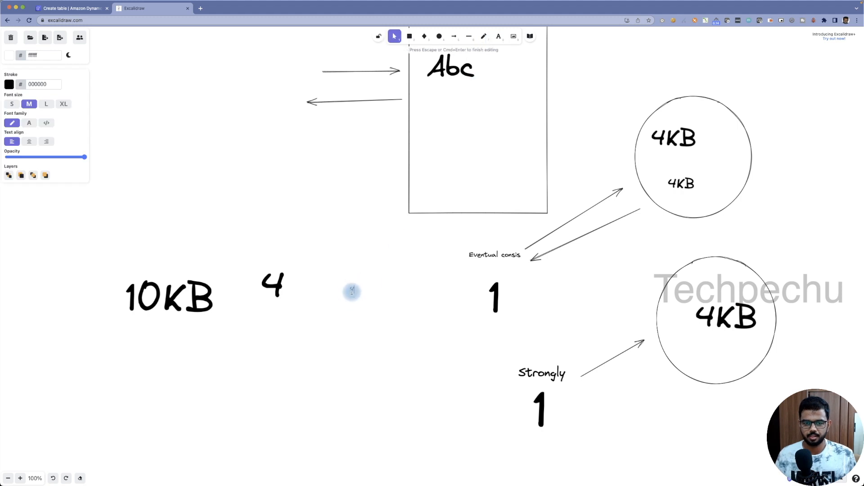
click(359, 309)
click(351, 290)
drag(355, 295, 336, 292)
click(357, 326)
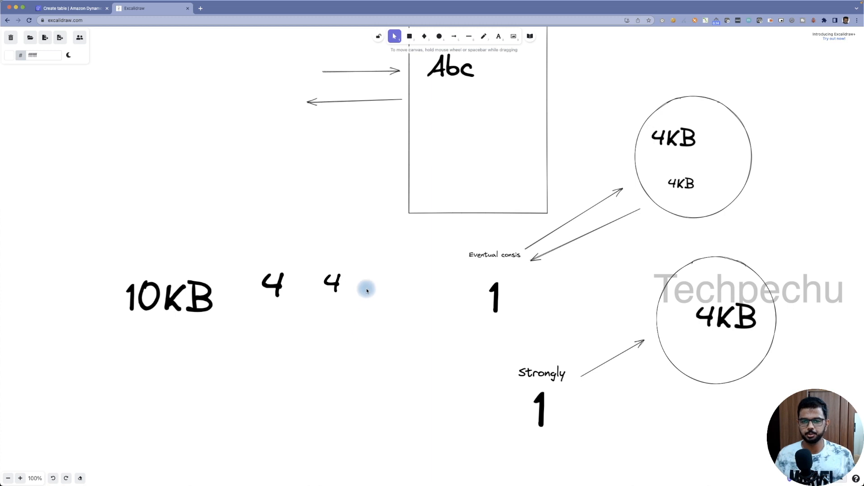
Add a third "4" at the end of the row and enlarge it to several times its size
click(499, 36)
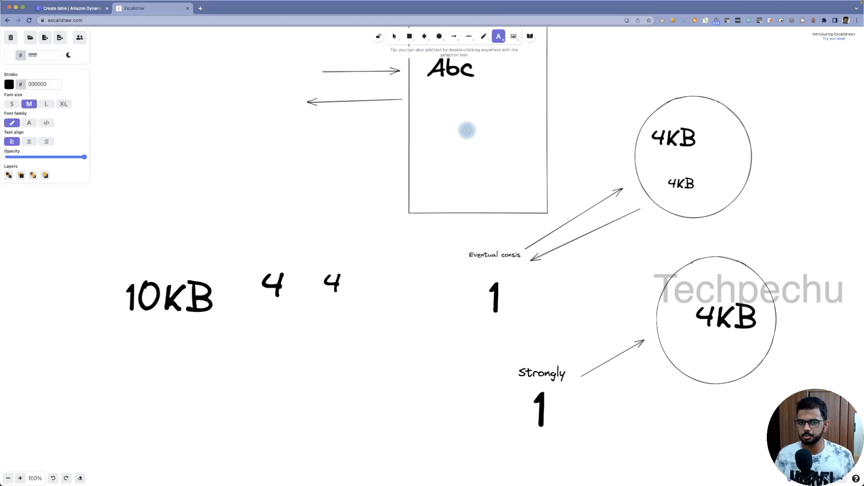
click(369, 266)
text(4)
click(377, 287)
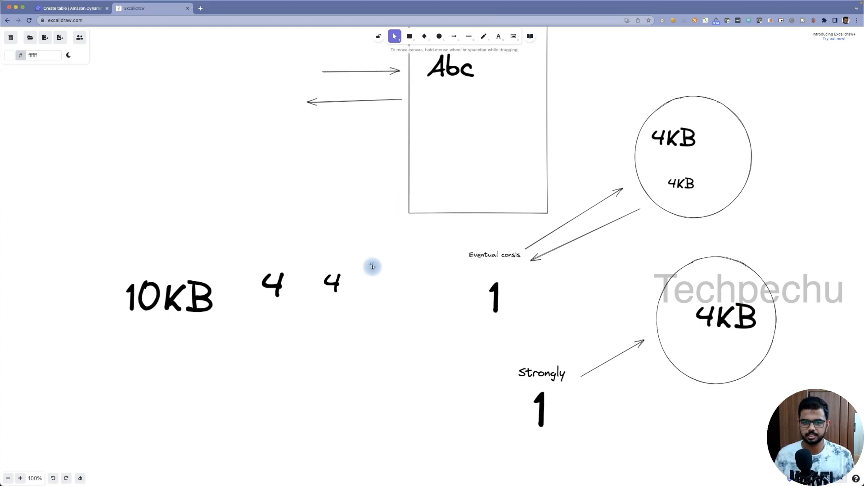
click(374, 270)
drag(387, 284, 404, 307)
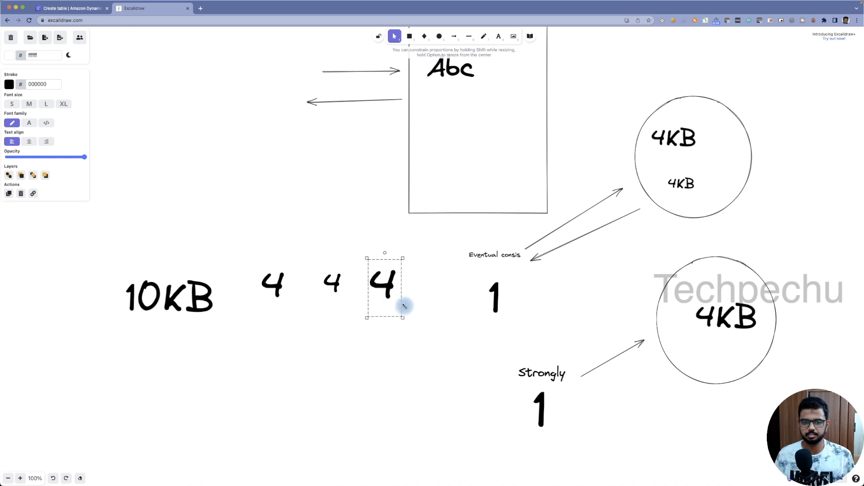
click(340, 361)
Enlarge the middle "4" slightly to bring it closer to the size of its neighbours
click(175, 306)
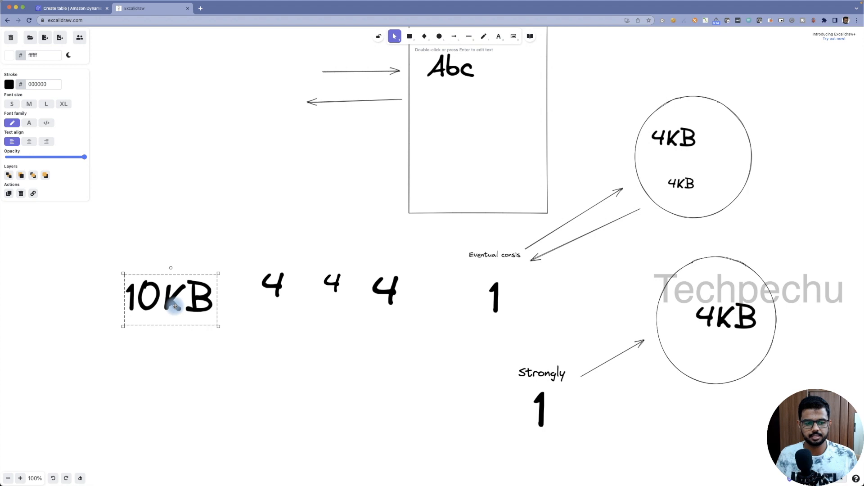
click(334, 282)
drag(346, 307, 351, 332)
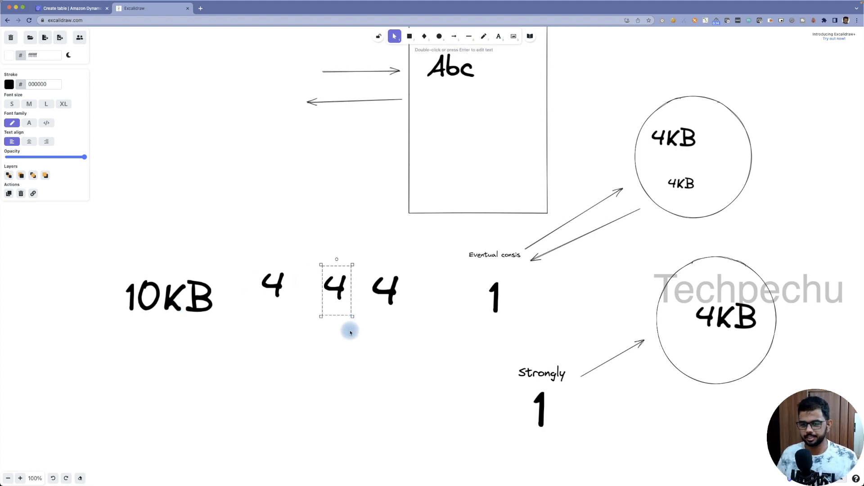
click(421, 368)
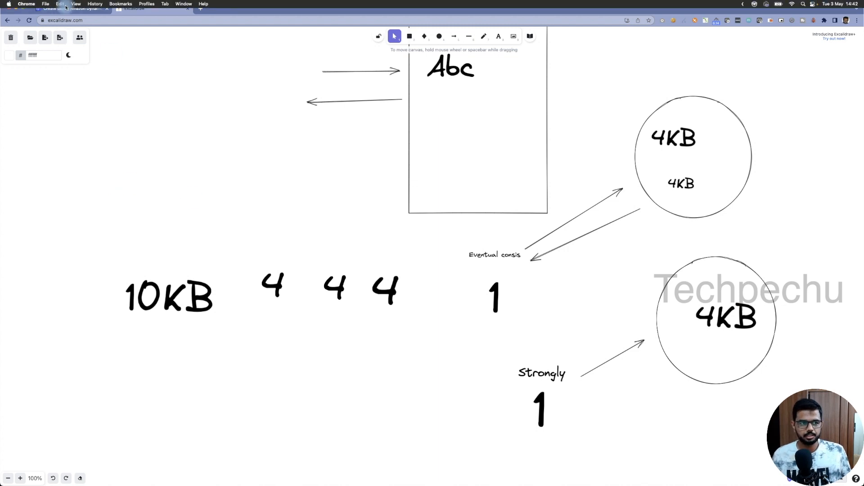
Switch to the DynamoDB table creation form and set the provisioned capacity to 10 read units and 2 write units
click(68, 8)
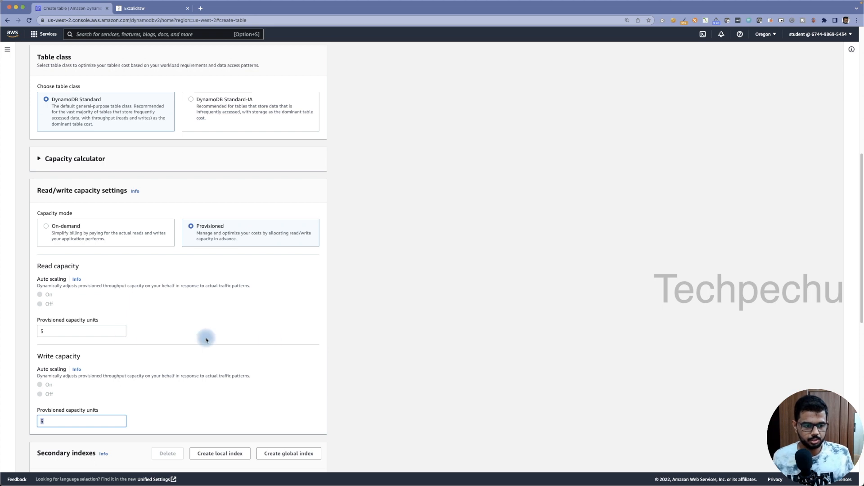
scroll(112, 315, down, 3)
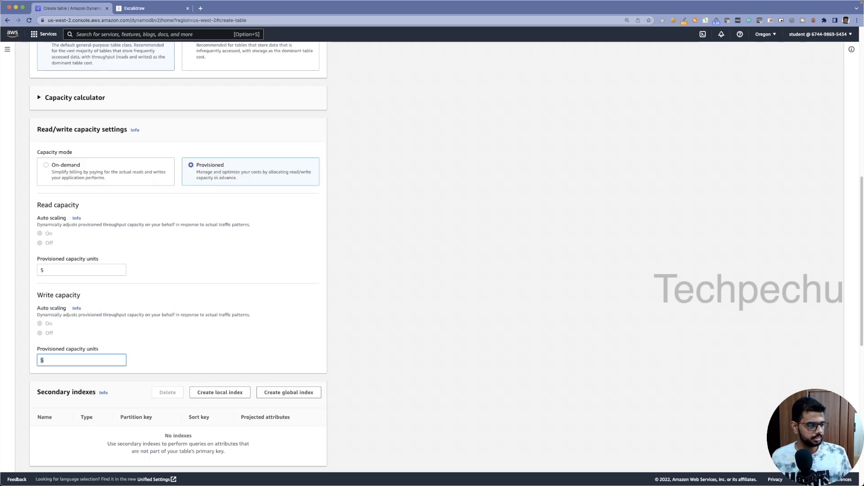
click(54, 269)
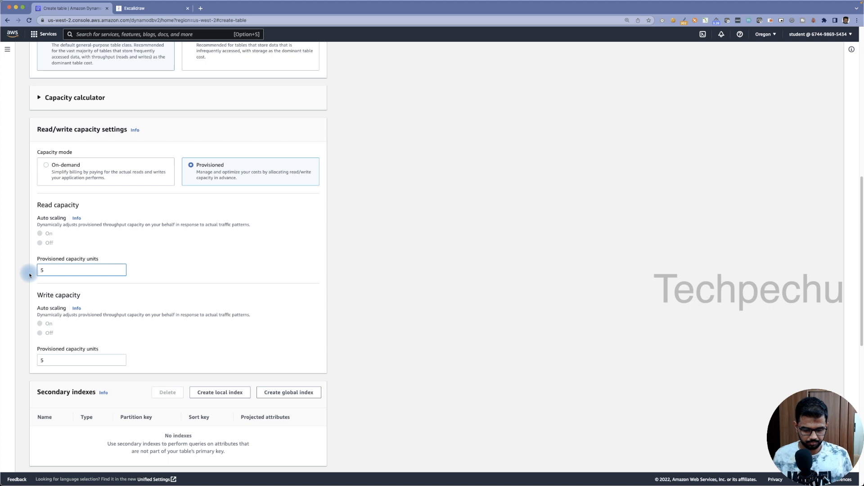
key(BackSpace)
text(1)
click(56, 360)
key(BackSpace)
text(2)
click(467, 310)
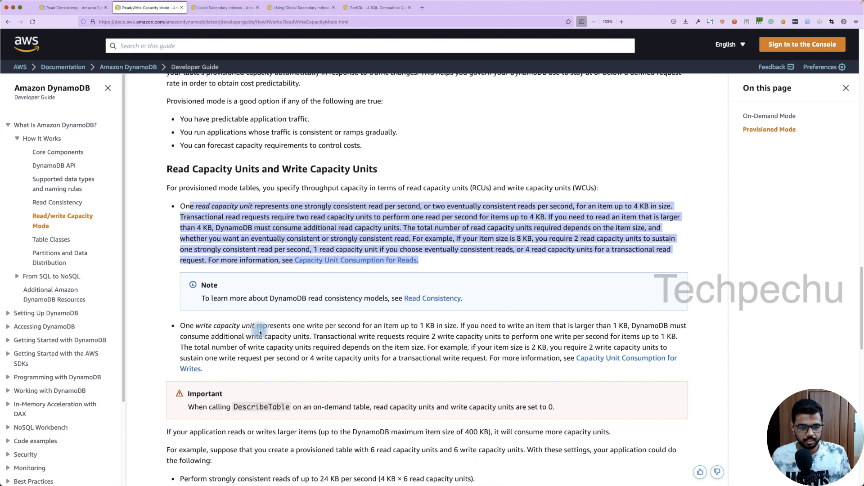
Examine the DynamoDB guide's section on read and write capacity units and its Read Consistency page
scroll(259, 332, down, 7)
scroll(225, 324, up, 5)
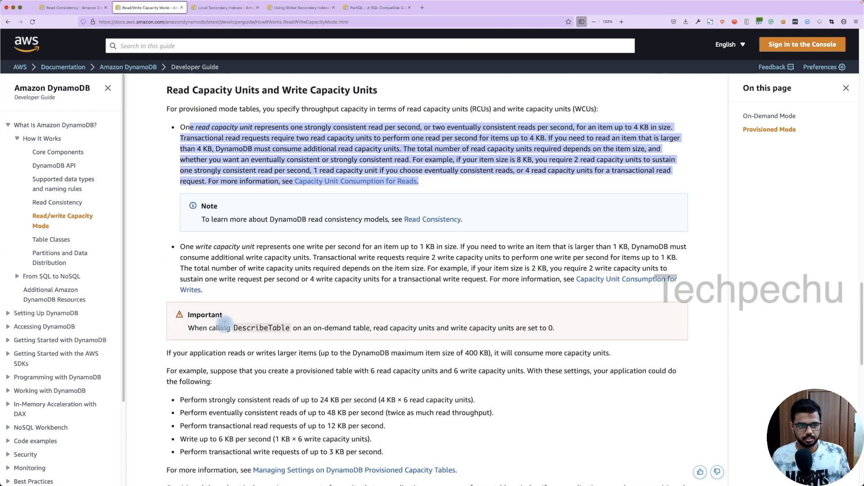
scroll(216, 302, up, 1)
scroll(194, 277, down, 1)
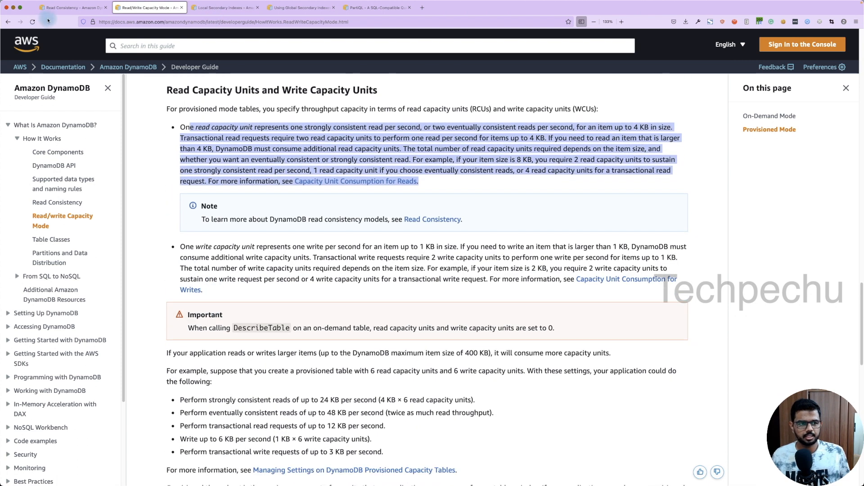
click(58, 8)
scroll(290, 366, down, 3)
scroll(291, 370, up, 3)
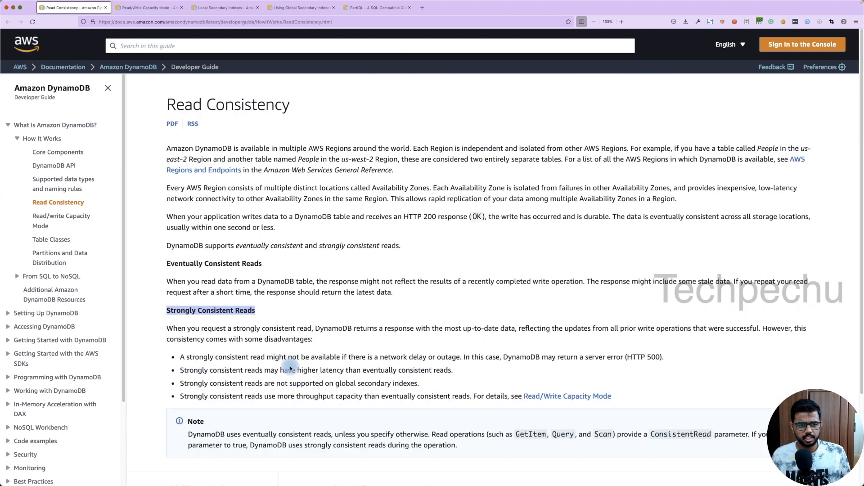
Return to the Read/Write Capacity Mode page and highlight the write unit size limit, the 2 KB write example and the 8 KB read example
click(148, 7)
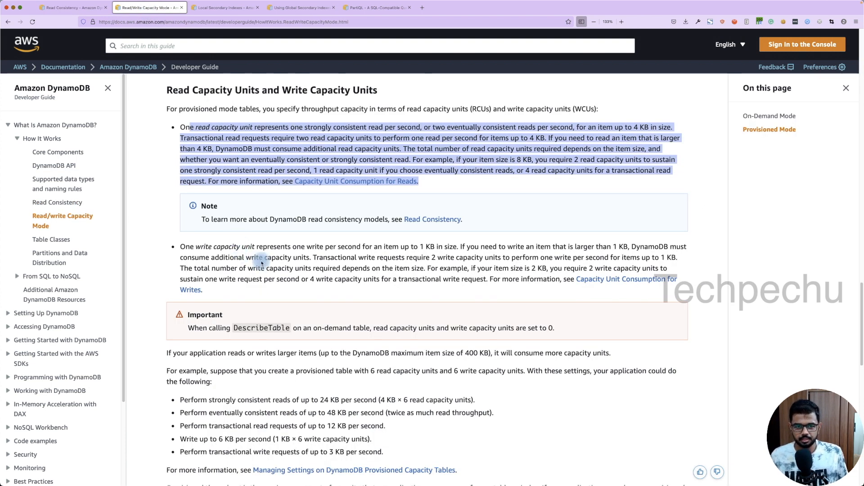
drag(404, 246, 457, 248)
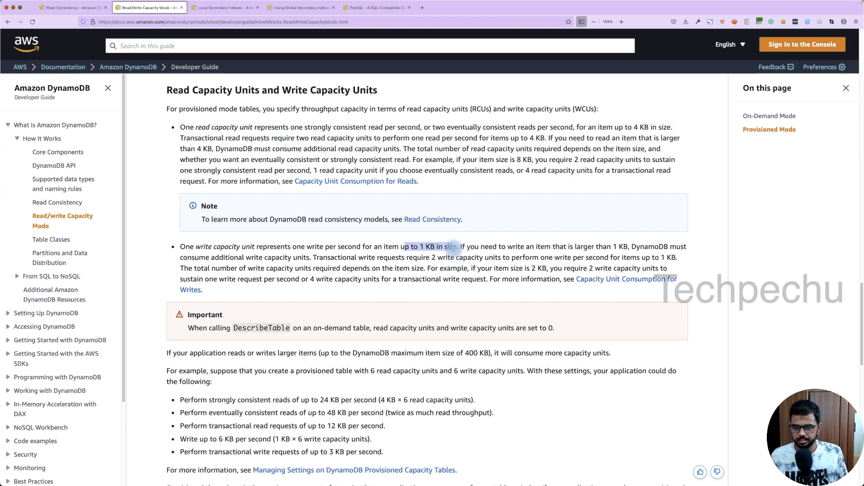
drag(472, 269, 689, 271)
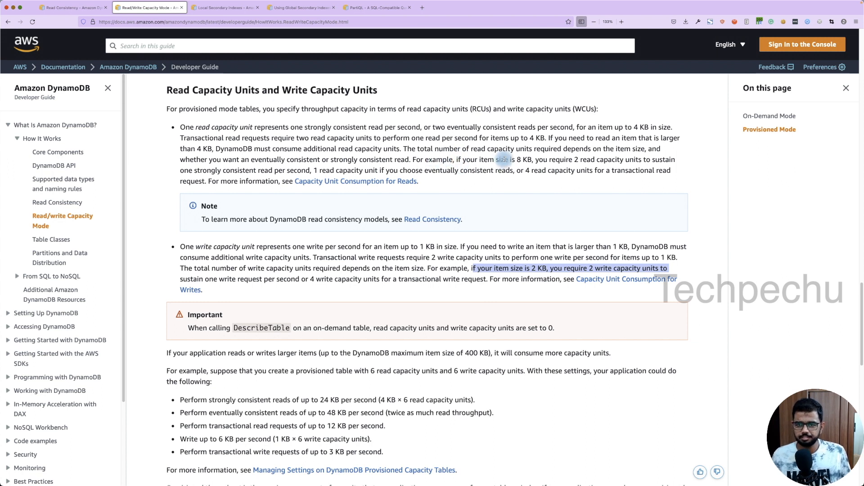
drag(516, 160, 535, 161)
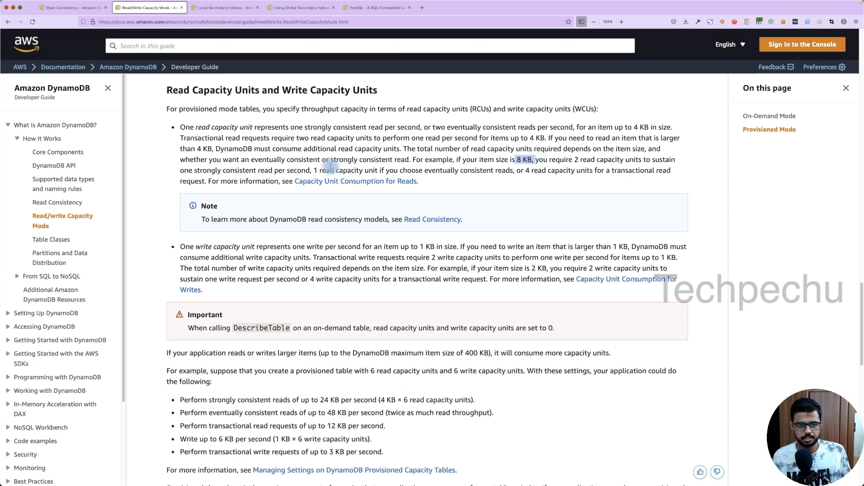
drag(184, 171, 401, 170)
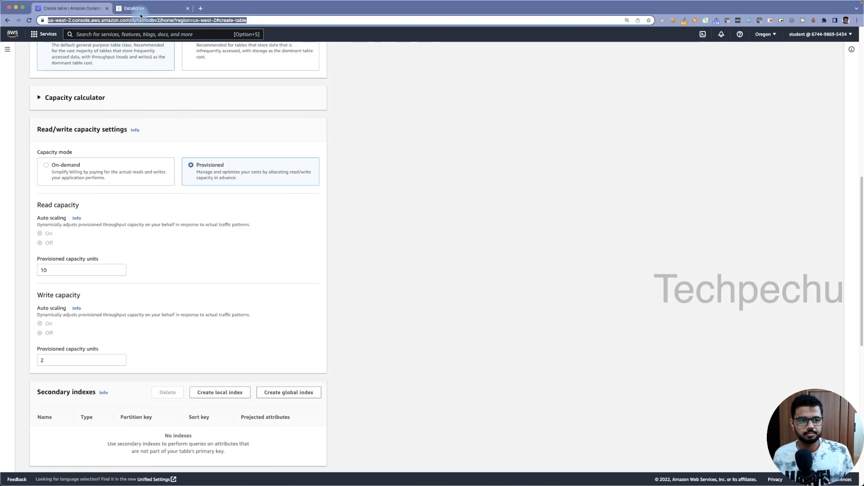
Switch to the Excalidraw diagram and point out the "1" under "Strongly", the "Eventual consis" label and its "1"
click(140, 8)
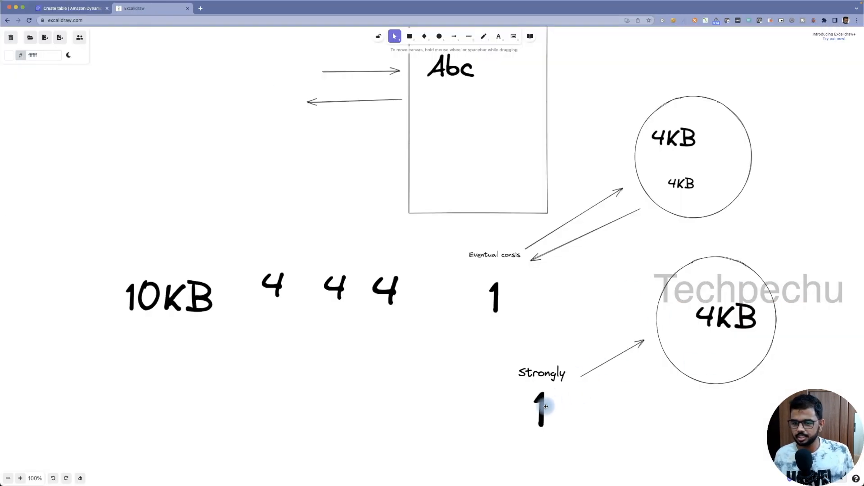
click(543, 407)
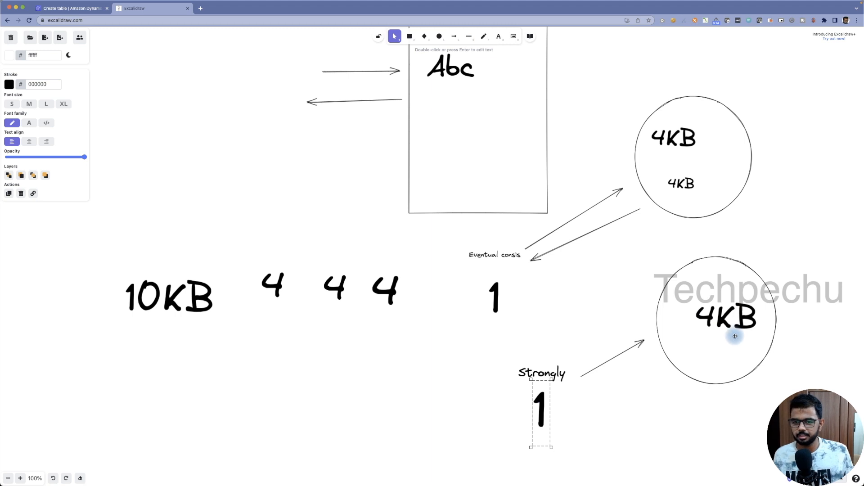
click(497, 255)
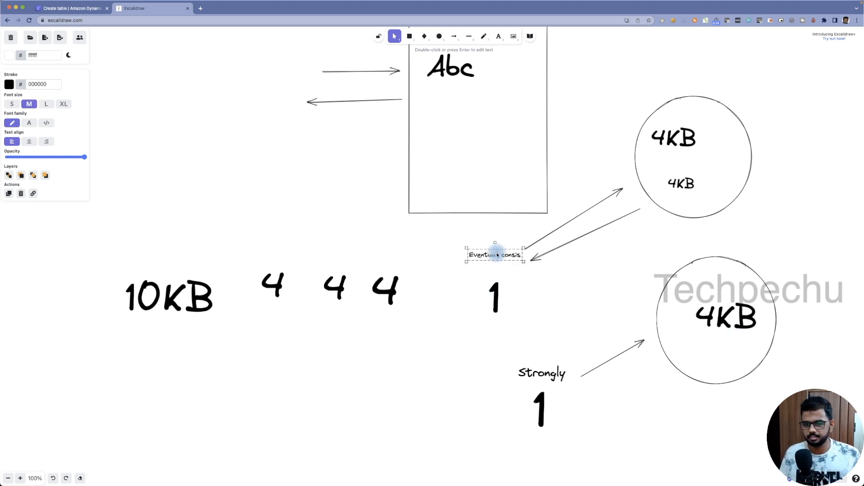
click(495, 295)
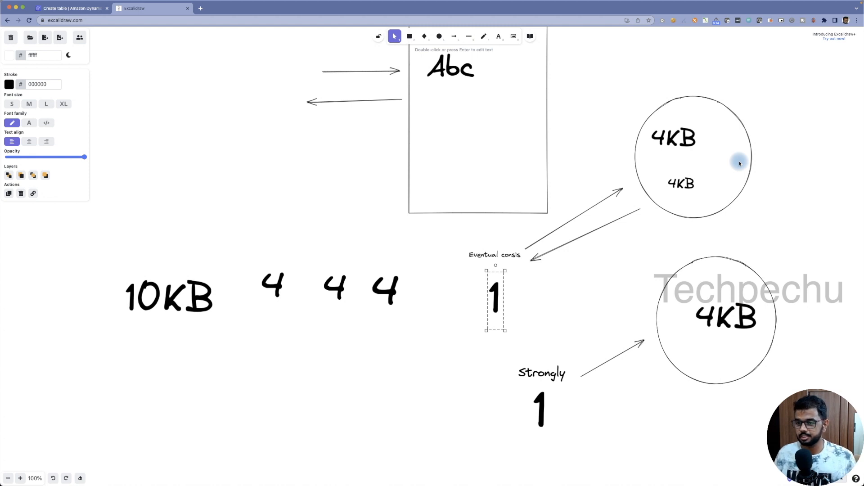
Return to the DynamoDB table creation form, review the capacity, estimated cost and encryption settings, and create the table
click(72, 8)
scroll(405, 263, down, 5)
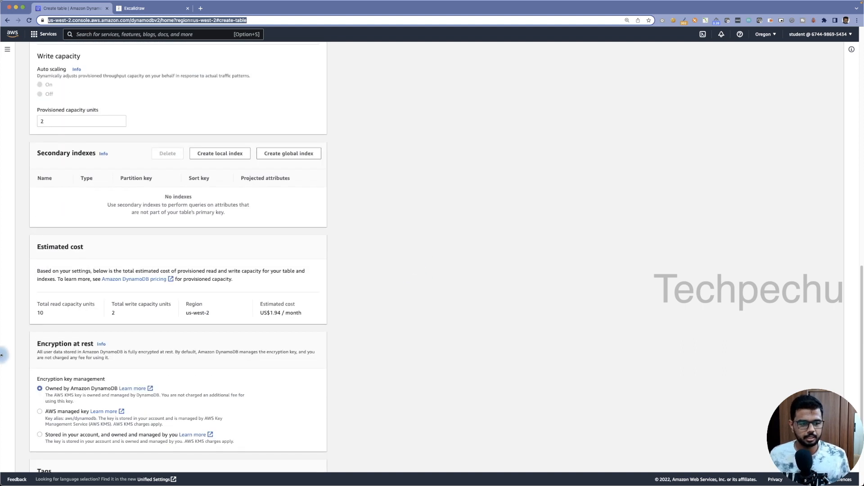
scroll(124, 292, up, 3)
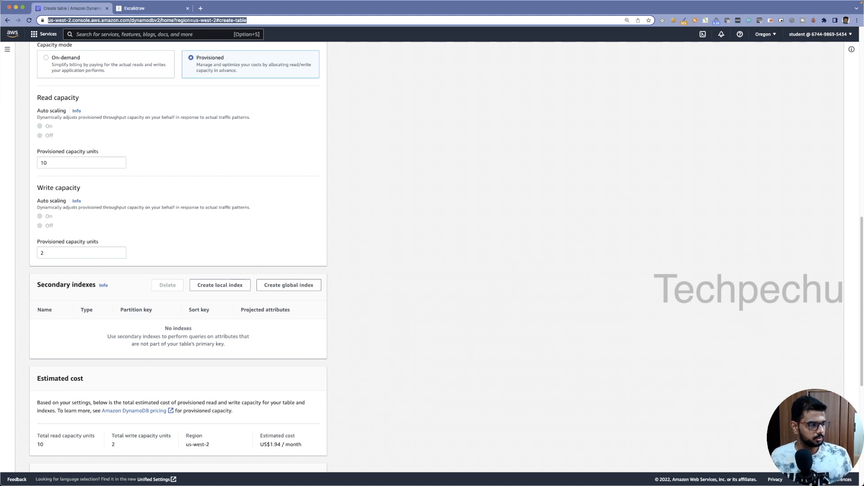
scroll(253, 334, down, 5)
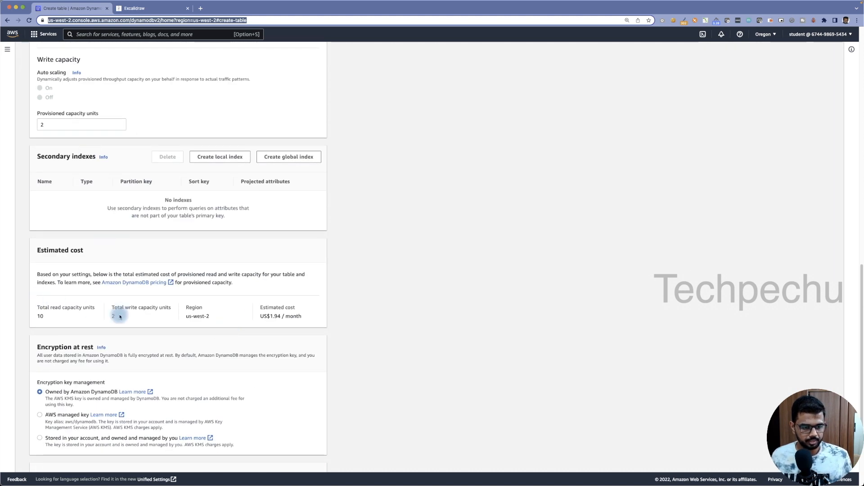
scroll(140, 320, down, 2)
scroll(326, 364, down, 4)
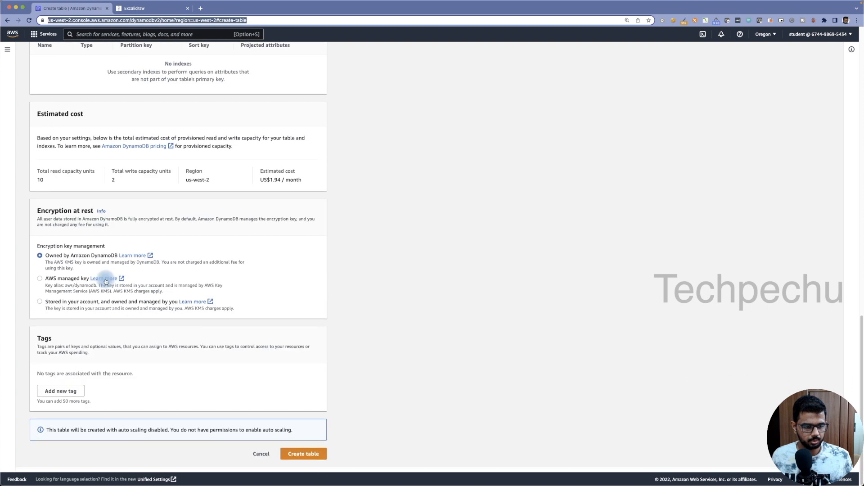
click(303, 454)
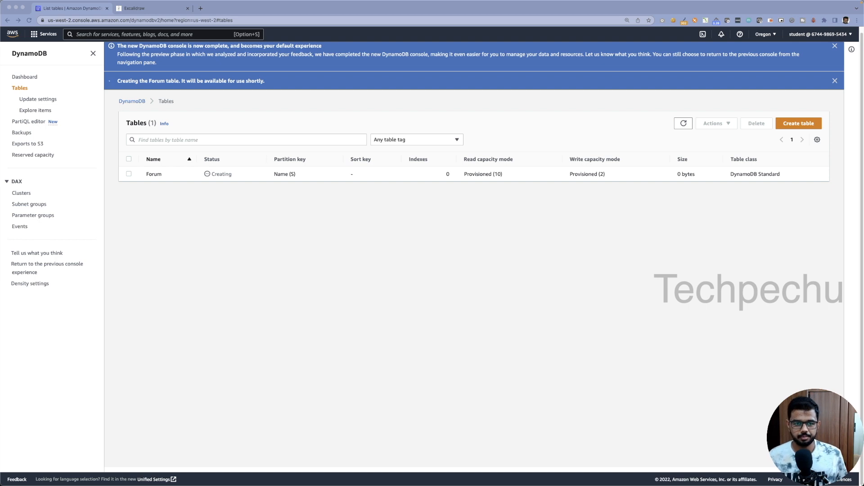
Dismiss the Forum table creation notification and the new DynamoDB console notice above the tables list
click(283, 174)
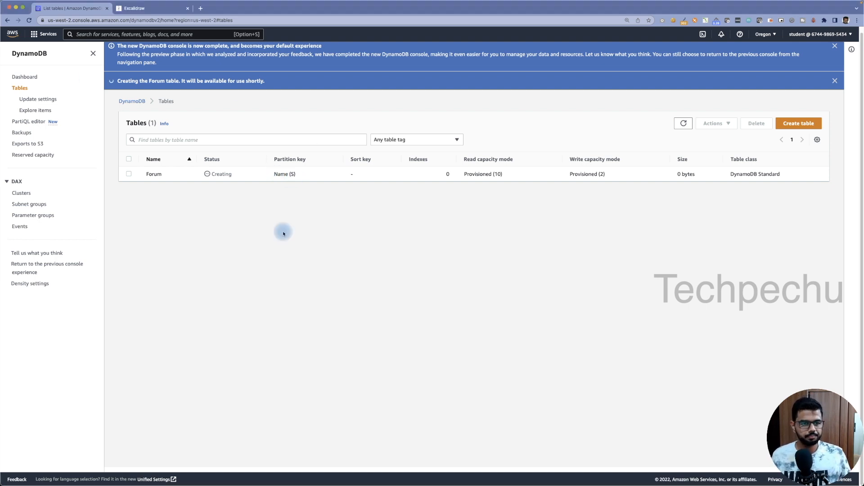
key(super+Tab)
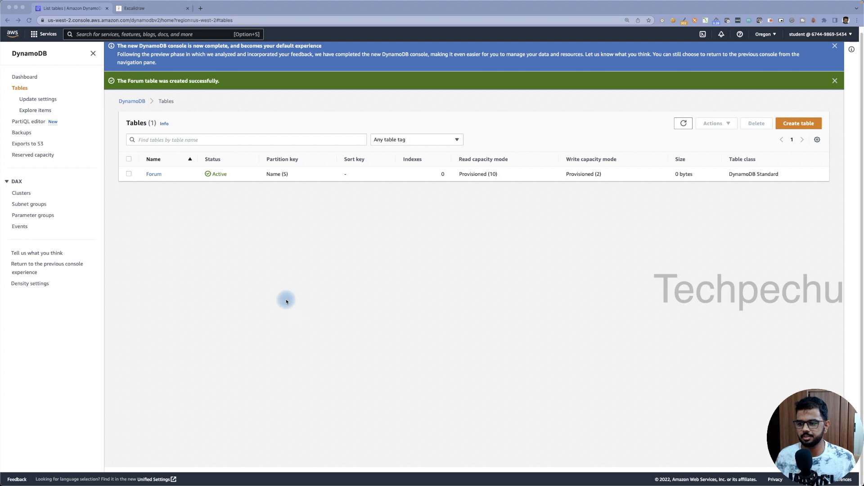
click(835, 80)
click(834, 46)
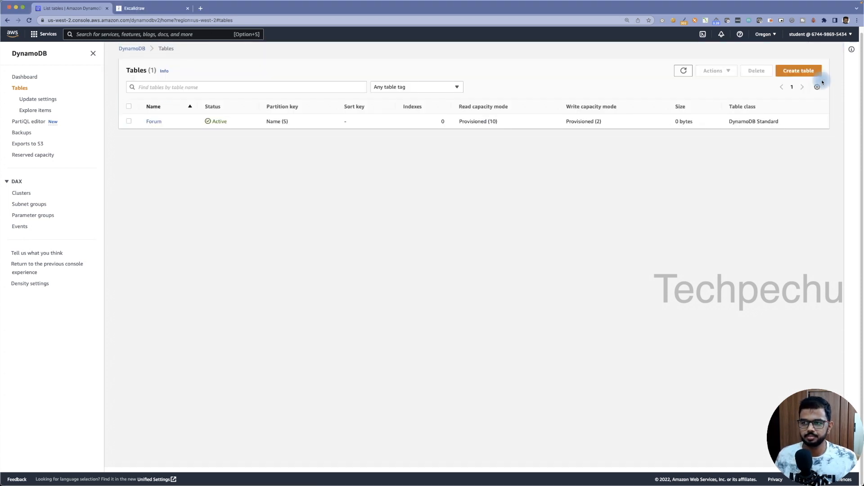
Start creating a new DynamoDB table and name it Thread
click(799, 71)
click(122, 145)
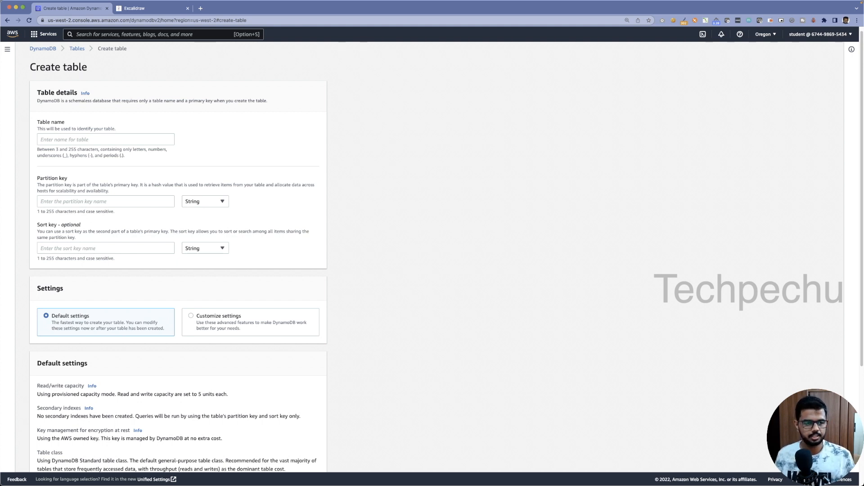
click(58, 139)
text(Thread)
click(323, 134)
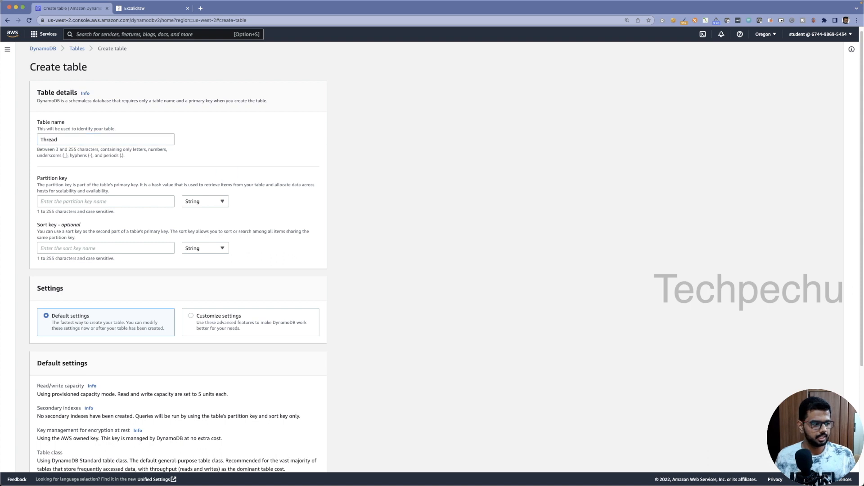
Set the Thread table's partition key to ForumName and its sort key to Subject
click(62, 199)
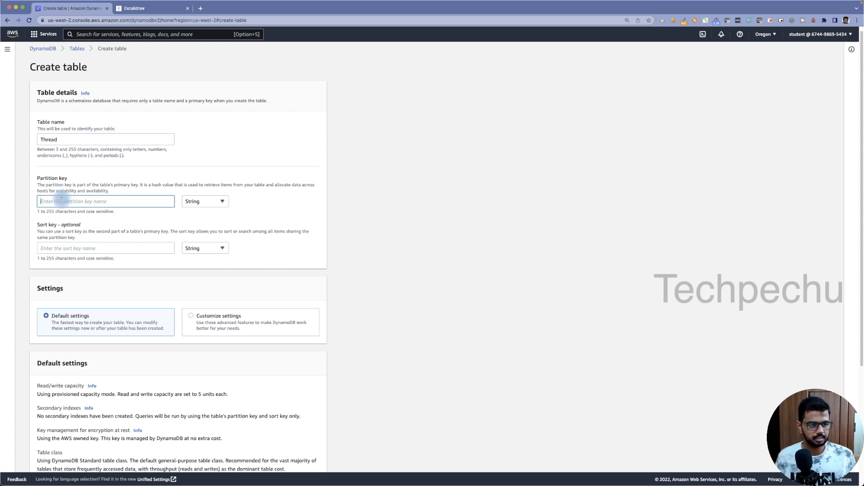
text(ForumNAme)
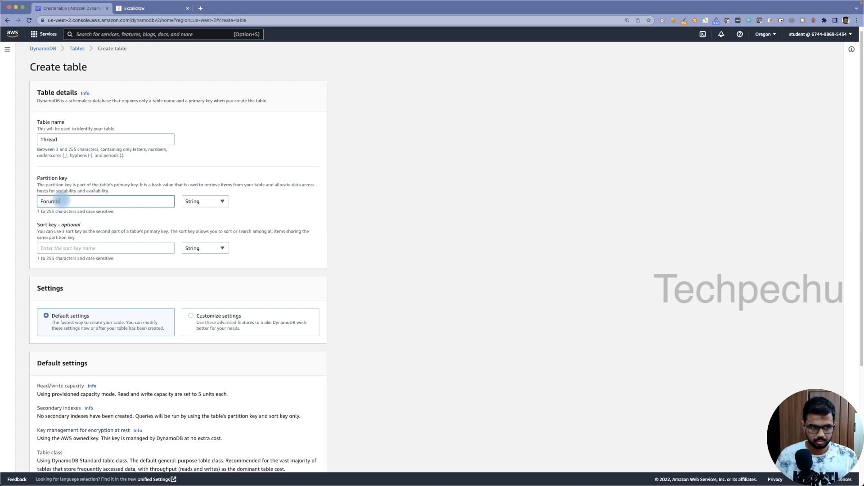
key(BackSpace)
key(BackSpace)
key(BackSpace)
text(ame)
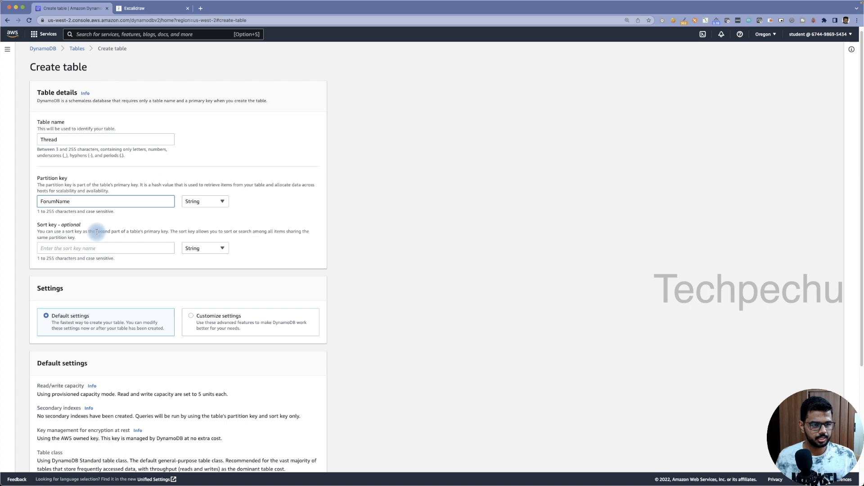
click(78, 247)
text(Subject)
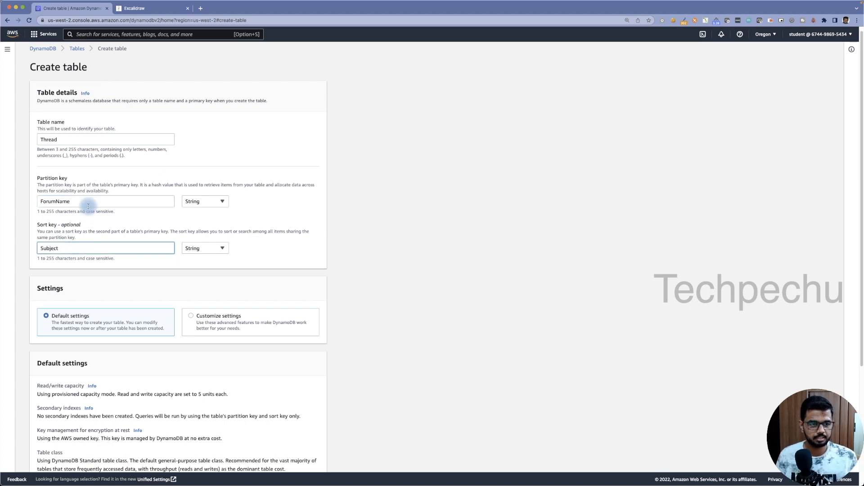
Point out the Thread table's partition and sort keys, consulting the architecture drawing and topic list in Excalidraw in between
drag(92, 203, 37, 200)
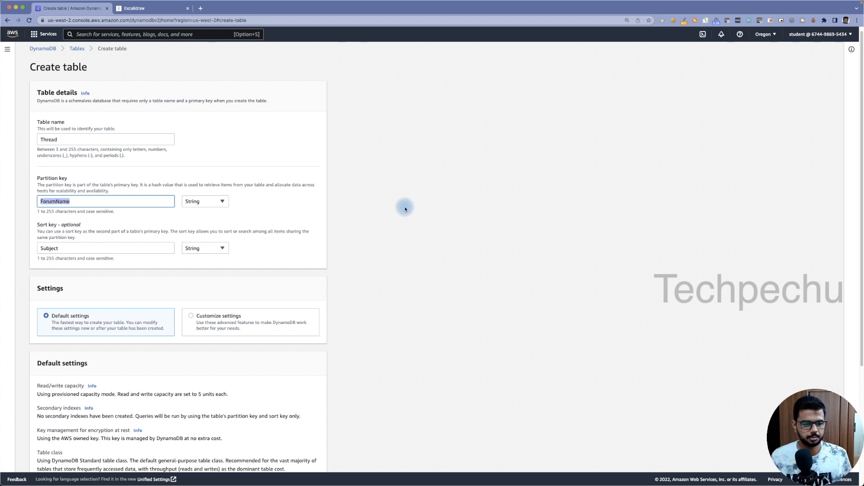
scroll(362, 253, down, 5)
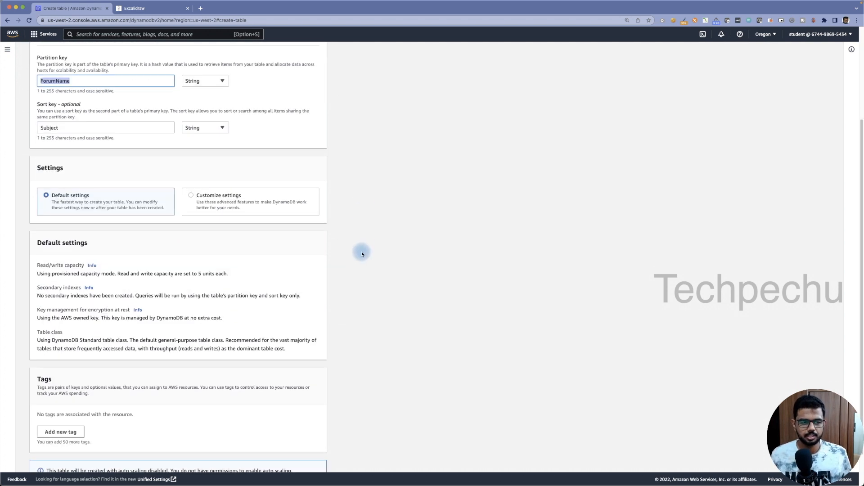
click(166, 8)
scroll(559, 234, down, 15)
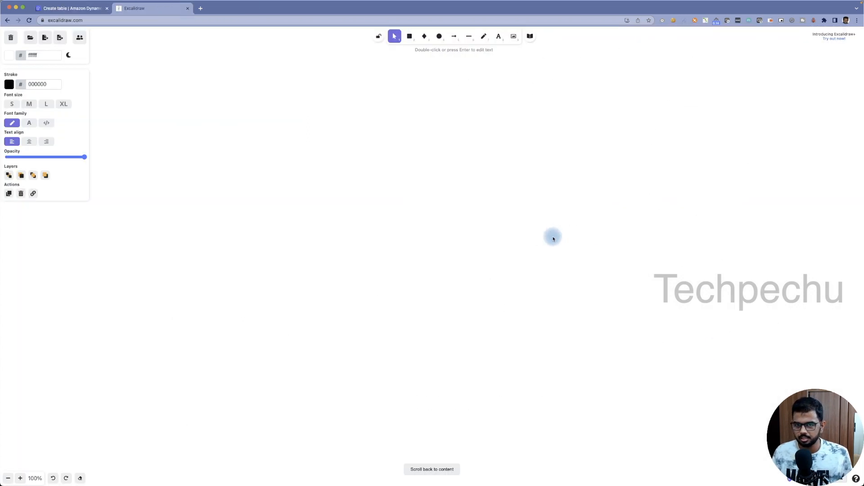
click(435, 469)
click(677, 312)
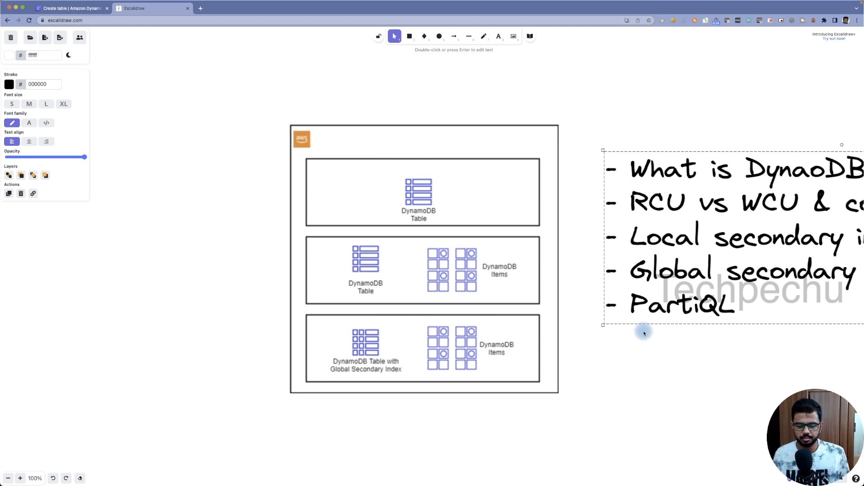
click(68, 7)
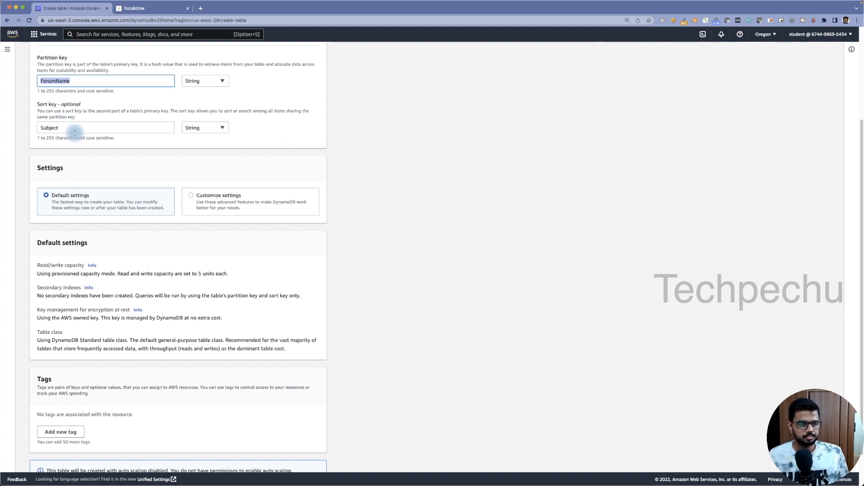
drag(74, 131, 33, 127)
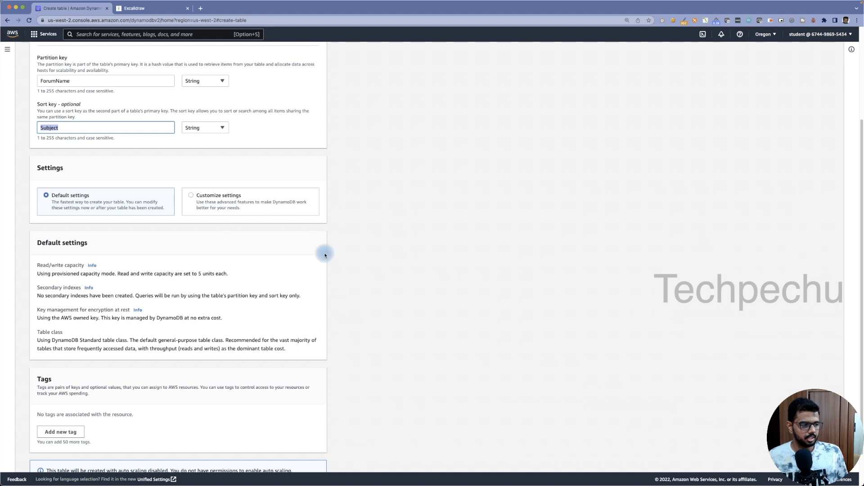
Choose customized settings for the Thread table and provision 10 read capacity units and 2 write capacity units
scroll(325, 264, down, 2)
scroll(238, 208, up, 4)
click(209, 280)
scroll(383, 307, down, 4)
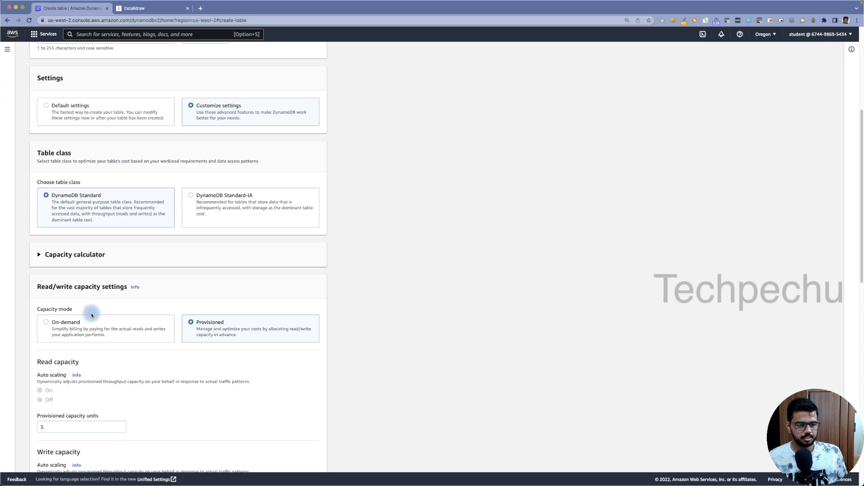
scroll(77, 312, down, 3)
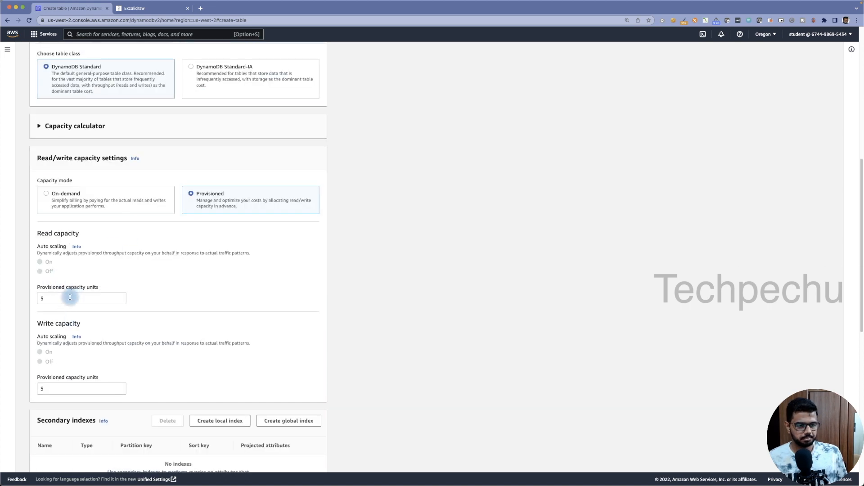
drag(68, 295, 14, 293)
text(10)
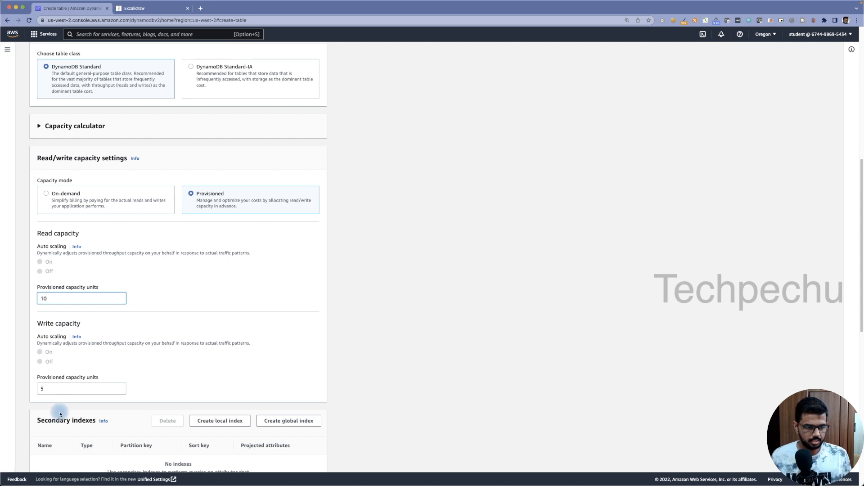
drag(54, 388, 26, 390)
text(2)
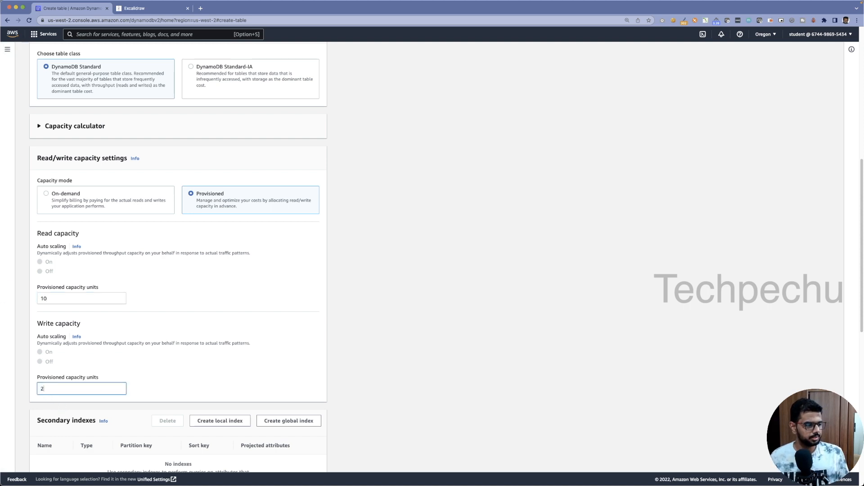
scroll(272, 320, down, 3)
click(528, 328)
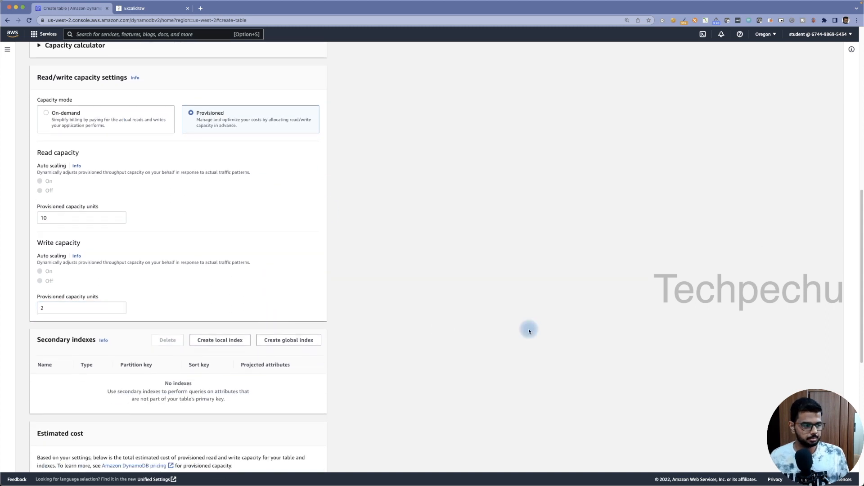
Add a local secondary index to the Thread table with the string sort key CreationDate
click(225, 345)
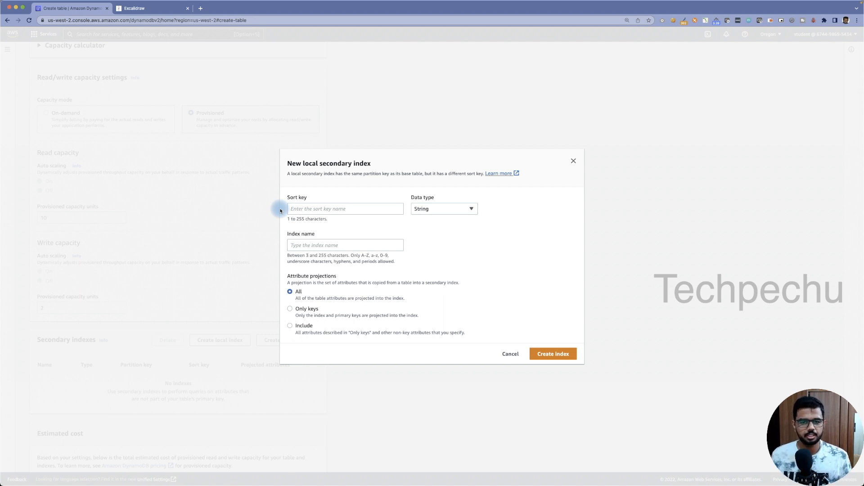
drag(297, 174, 443, 167)
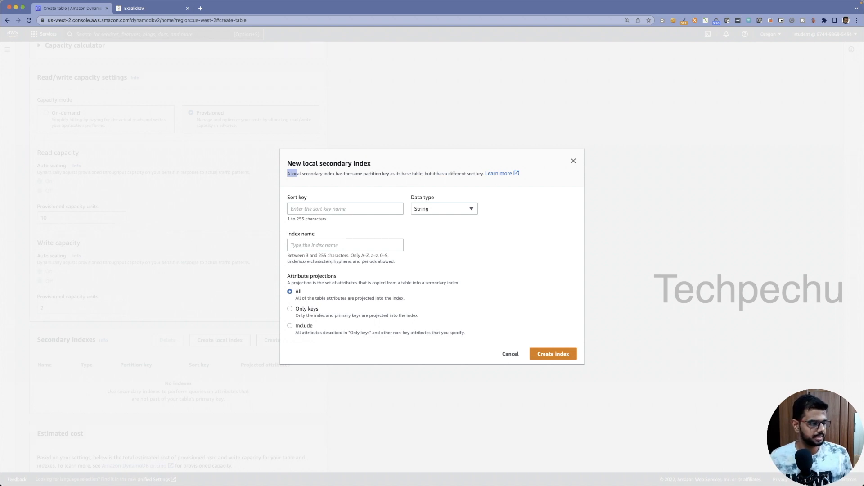
click(320, 205)
text(CreationDA)
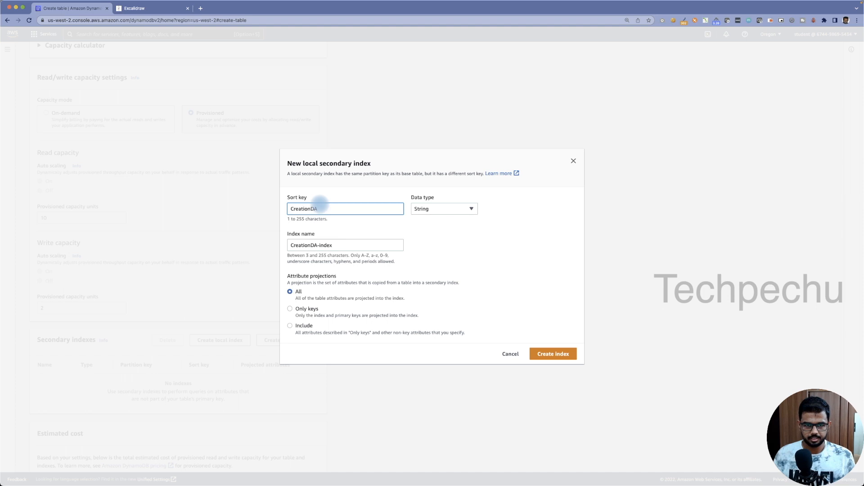
key(BackSpace)
text(atr)
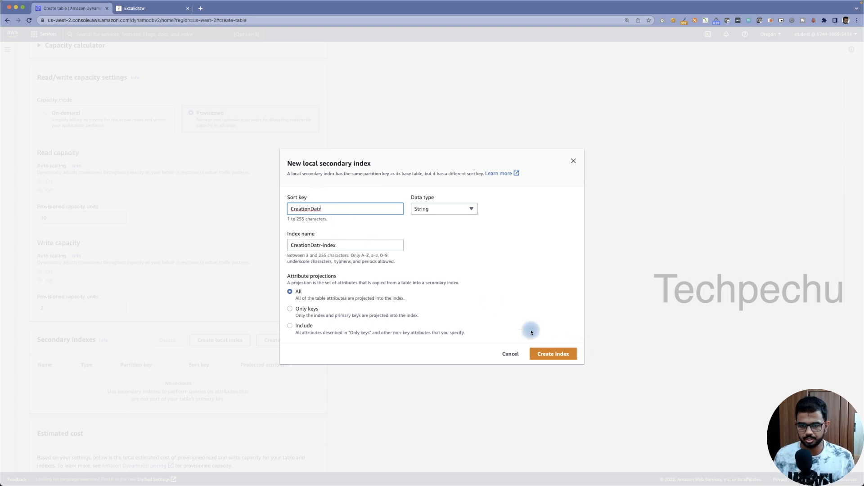
key(BackSpace)
text(e)
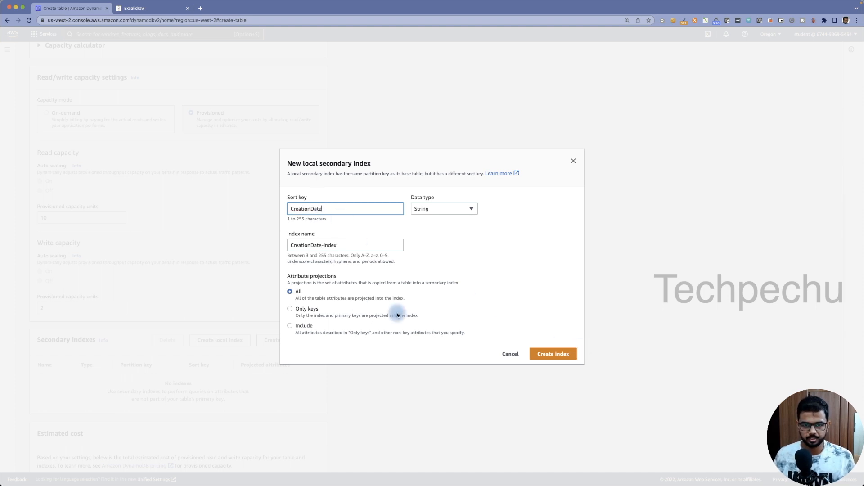
click(548, 356)
Review the Thread table's index, estimated cost and encryption settings, and create the table
scroll(525, 359, down, 5)
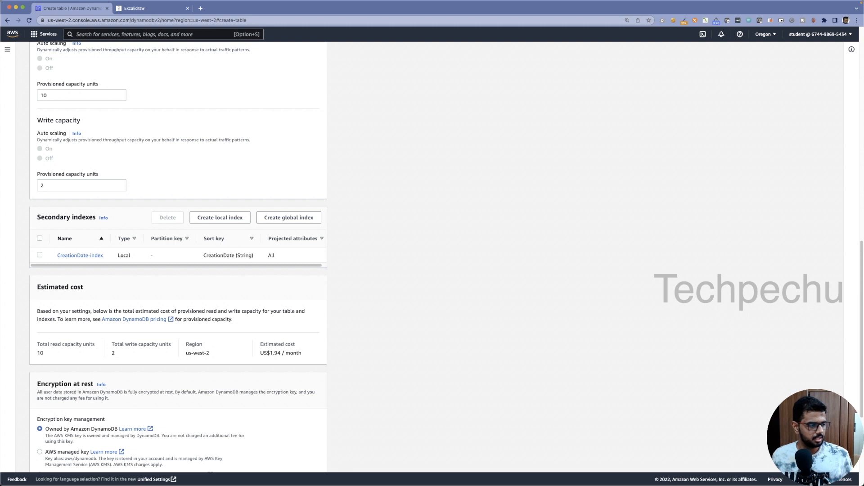
scroll(450, 324, down, 5)
click(302, 454)
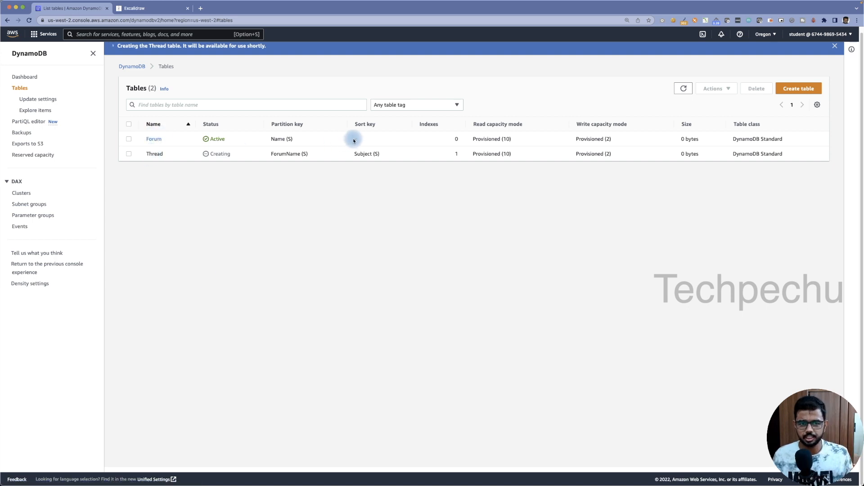
Highlight the Thread table's name and its Subject sort key in the tables list
drag(150, 154, 162, 154)
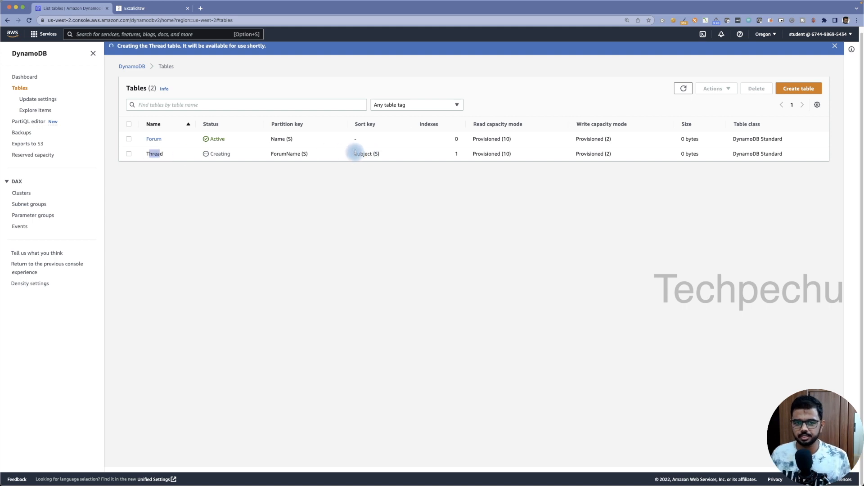
drag(355, 154, 363, 153)
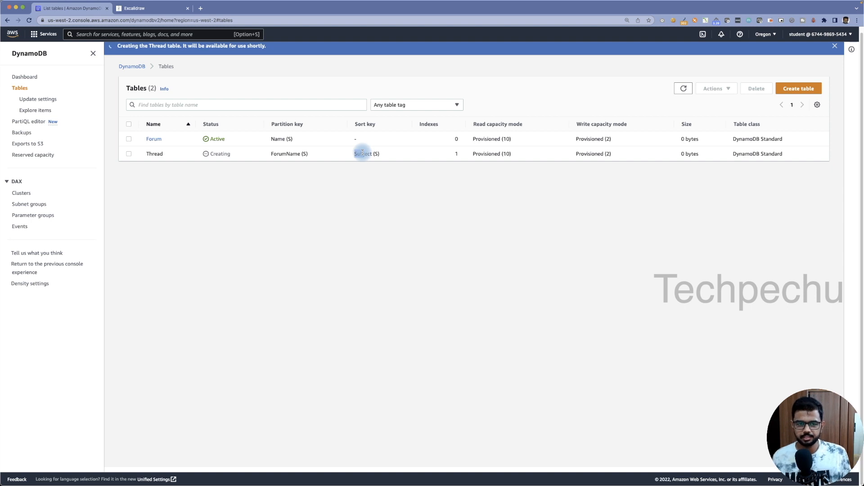
drag(362, 154, 364, 154)
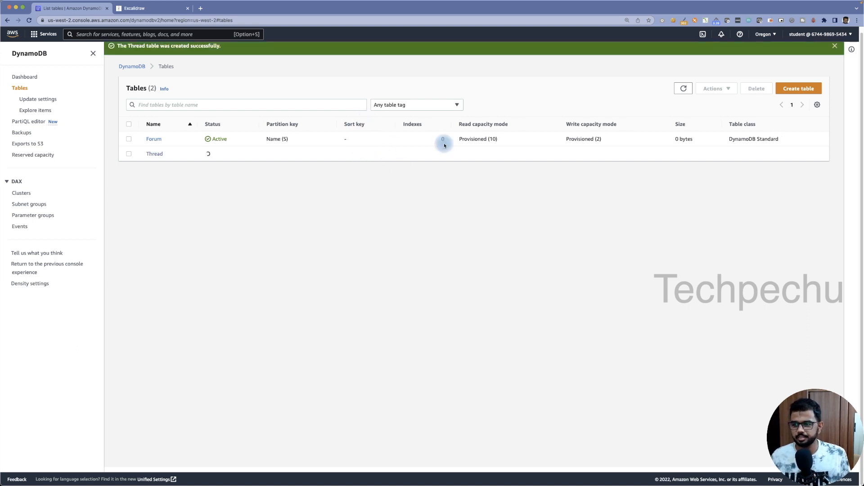
Start another table named Reply with partition key EnterID and sort key CreationDate
click(793, 89)
click(93, 140)
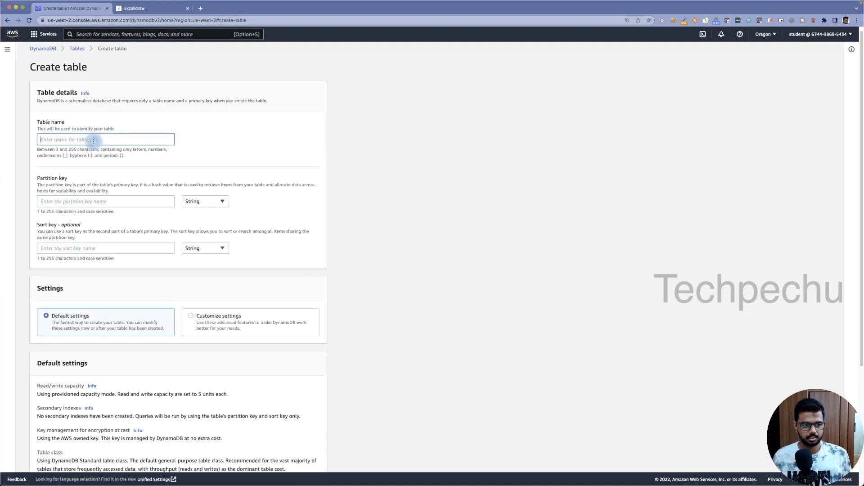
text(Reply)
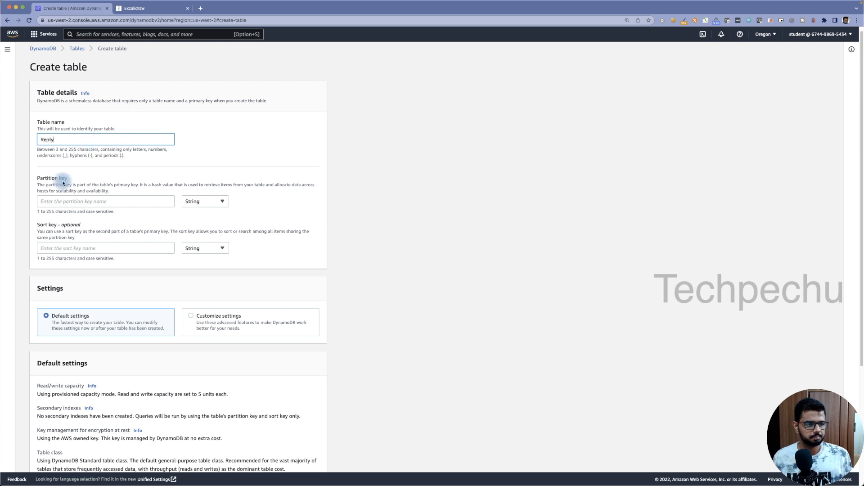
click(62, 203)
text(EnterID)
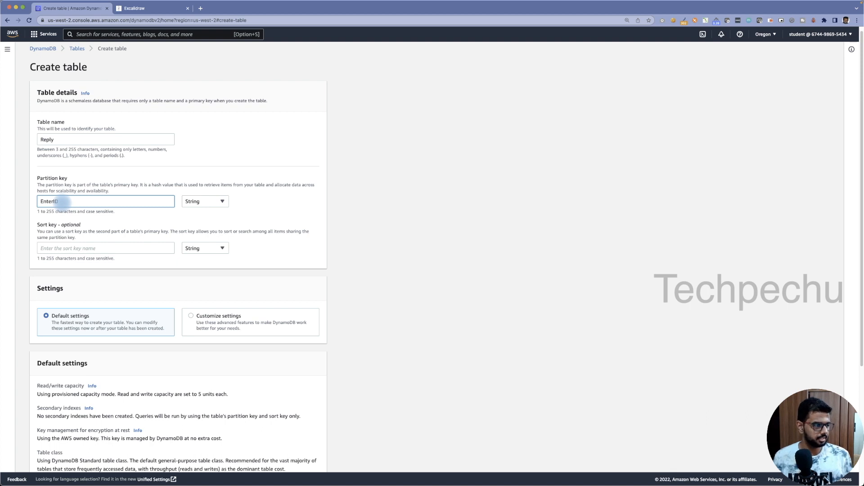
click(77, 248)
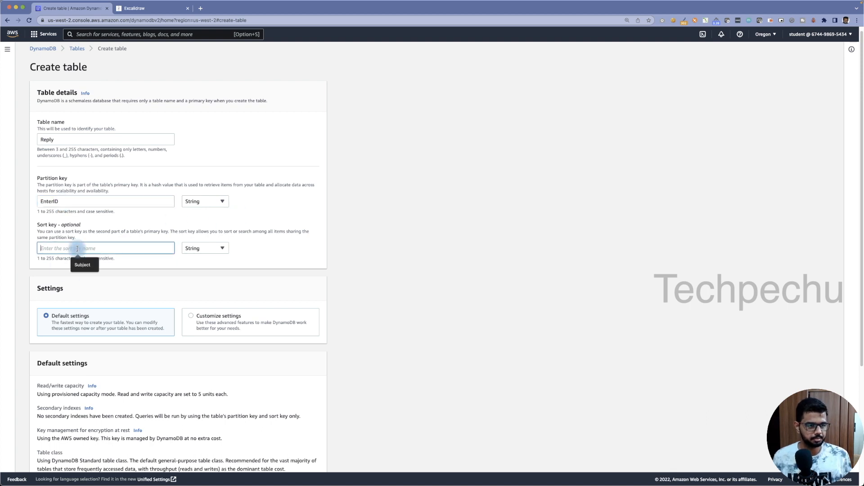
text(CreationDate)
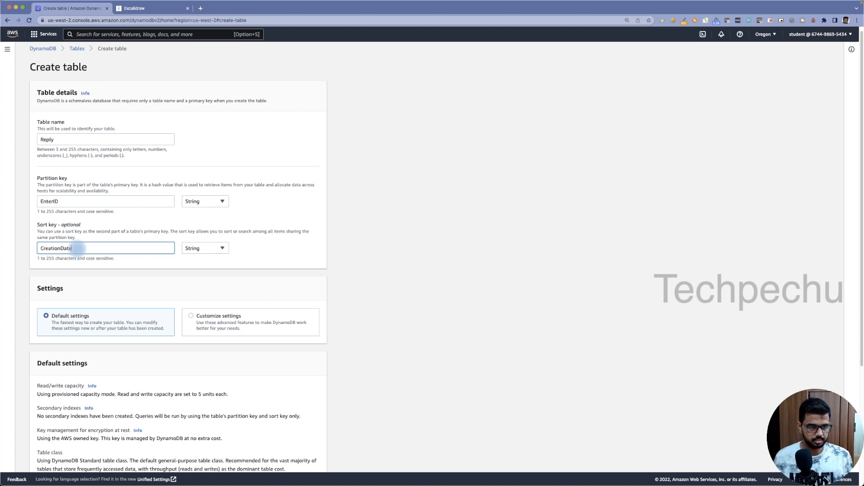
Switch the Reply table to customized settings and set its provisioned read capacity to 10 units
scroll(103, 266, down, 2)
click(194, 271)
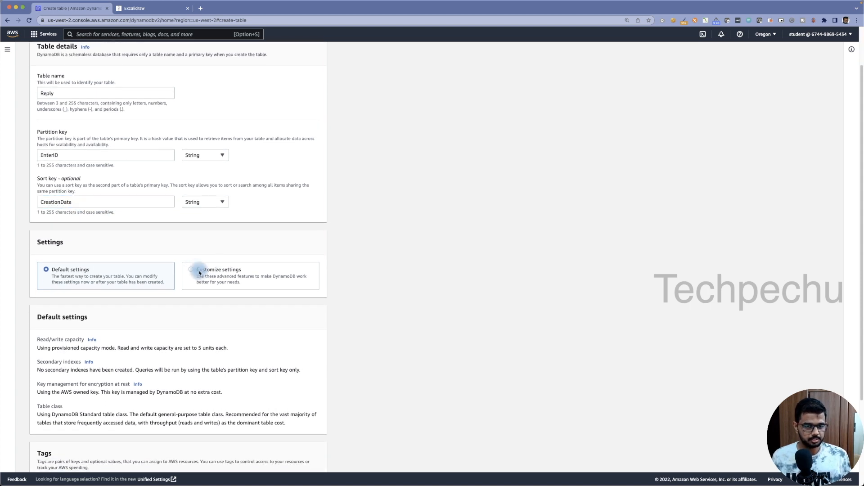
scroll(92, 302, down, 5)
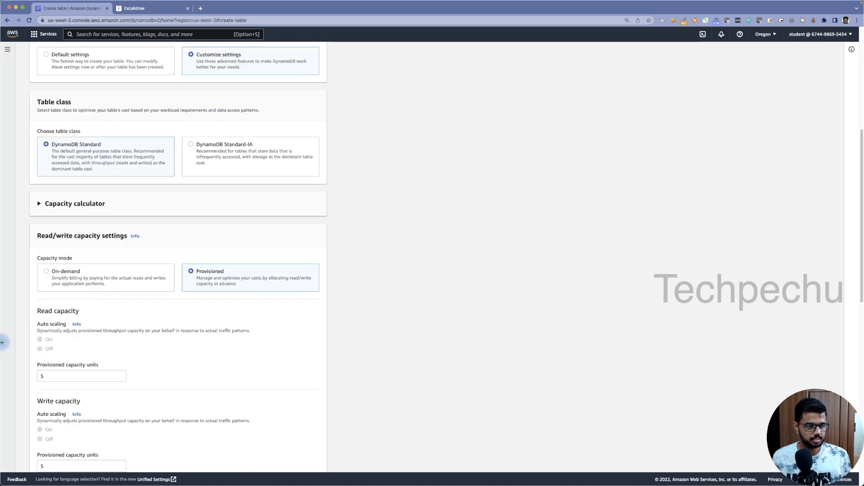
scroll(97, 302, down, 1)
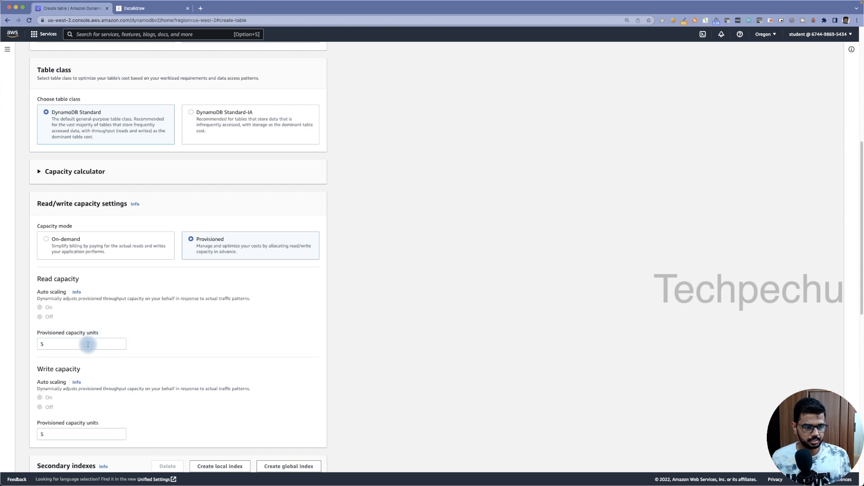
drag(87, 343, 12, 340)
text(10)
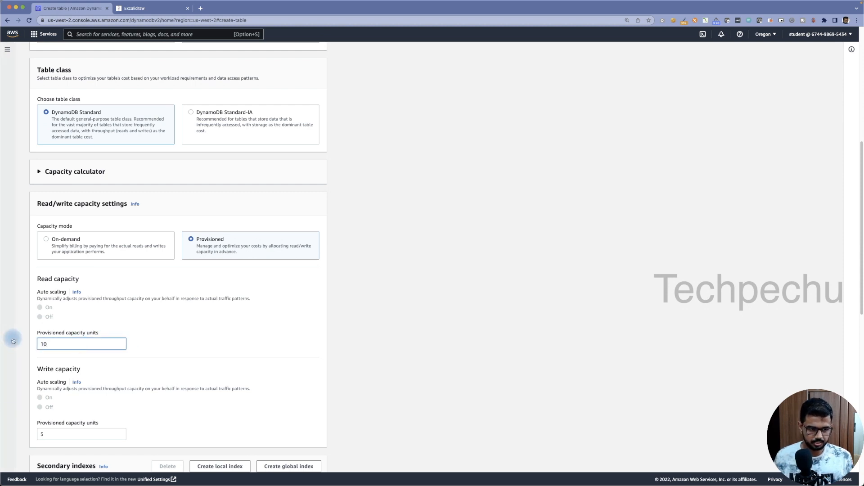
Add a global secondary index to the Reply table with the string partition key ID and string sort key Sticky
scroll(154, 402, down, 3)
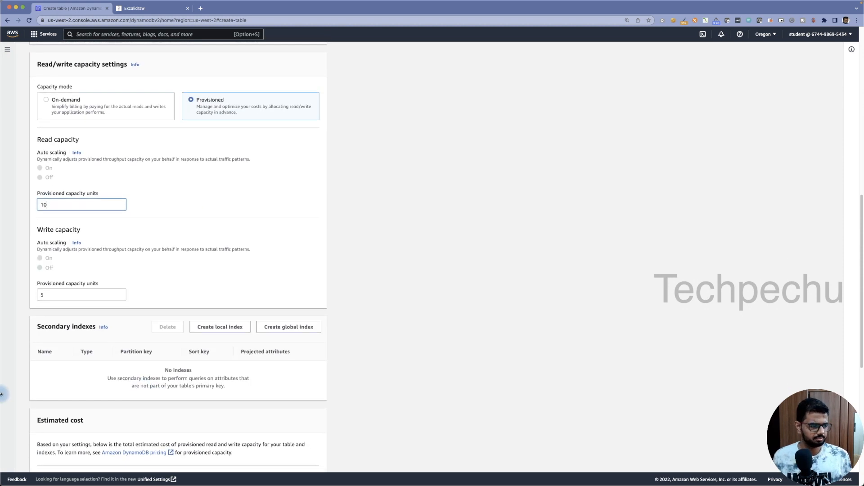
scroll(5, 398, down, 3)
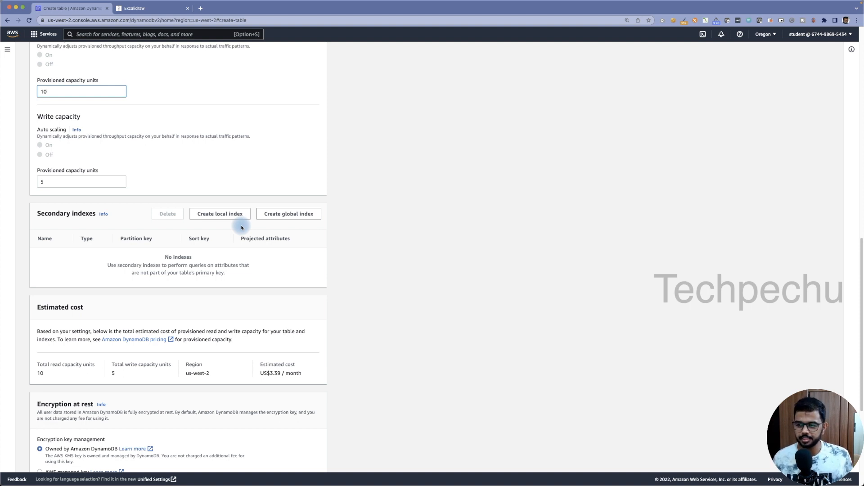
click(291, 215)
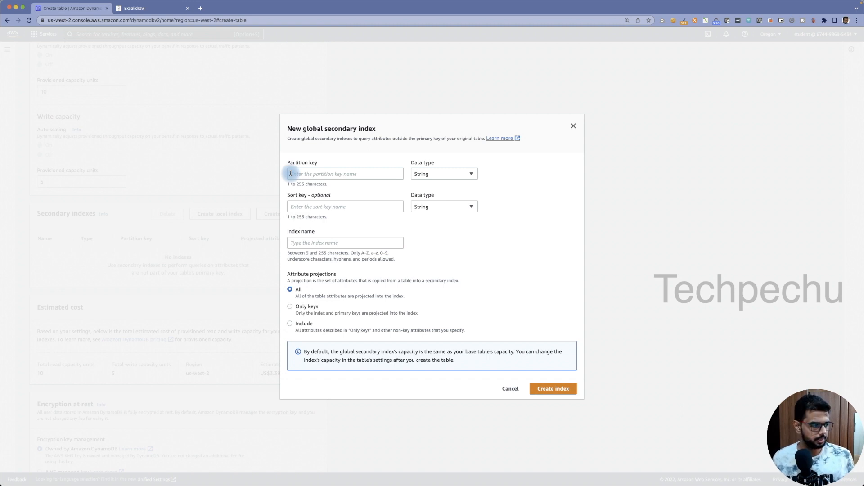
click(309, 176)
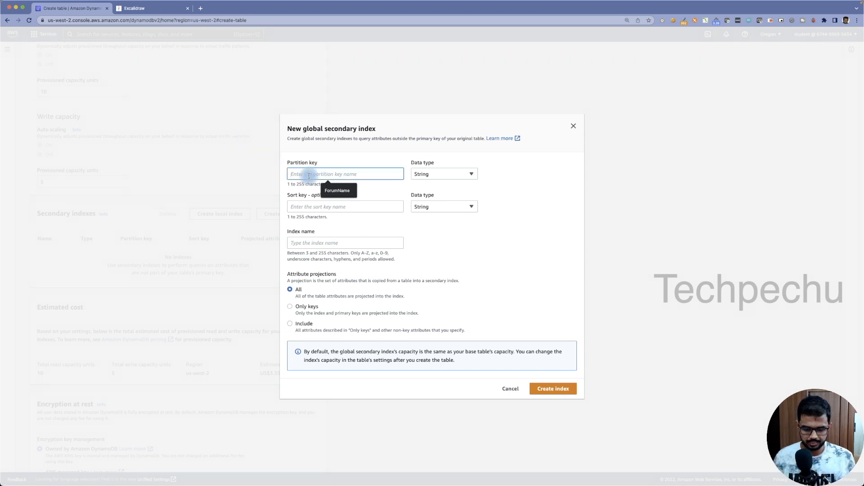
text(ID)
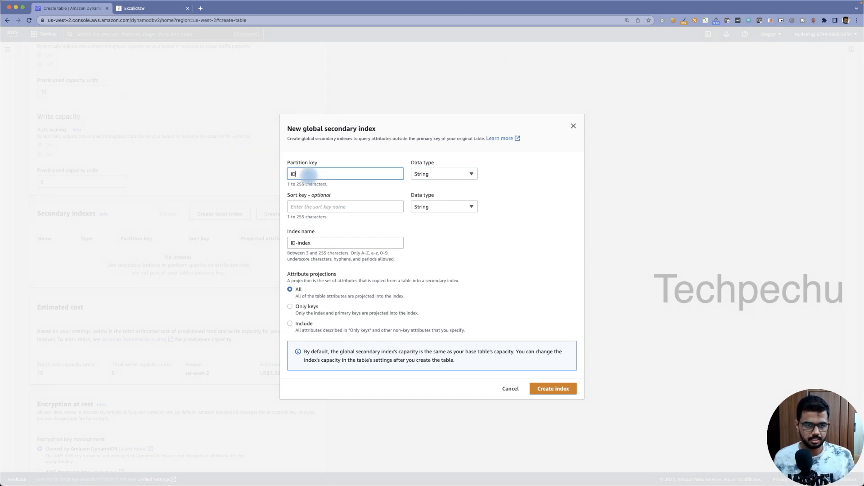
drag(316, 163, 255, 170)
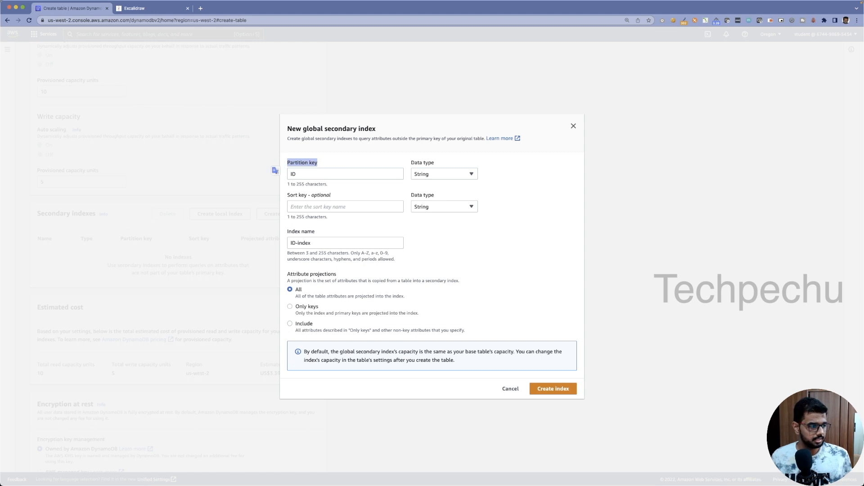
click(295, 207)
text(Sticky)
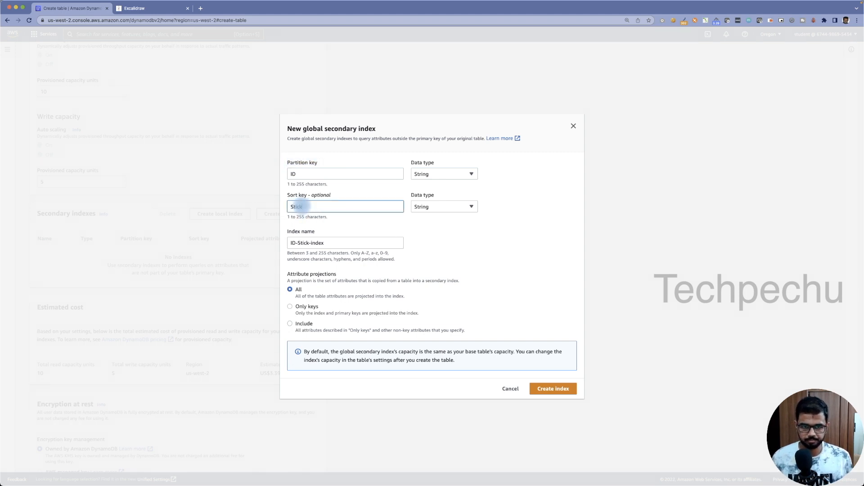
drag(321, 162, 287, 164)
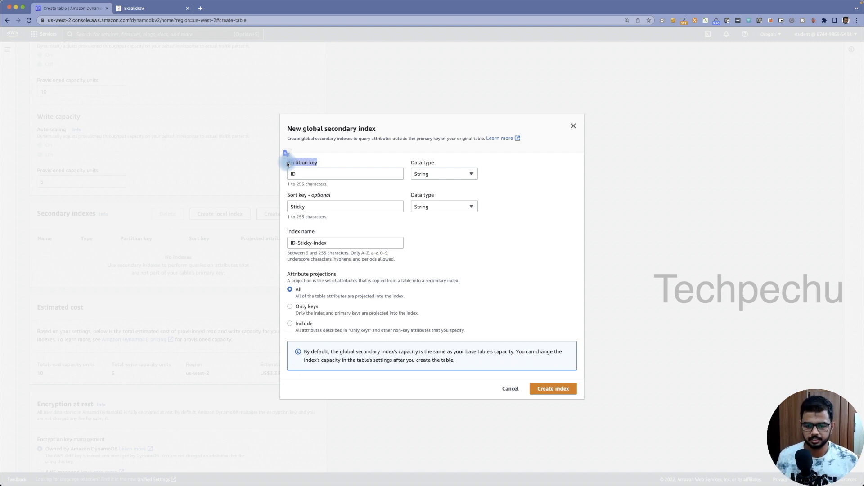
click(553, 389)
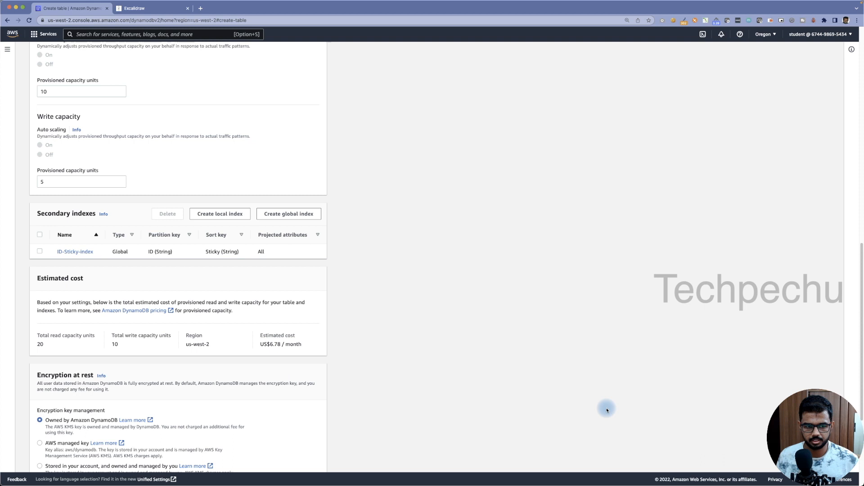
Start a second global secondary index for the Reply table with the string partition key AuthorId
scroll(3, 314, down, 5)
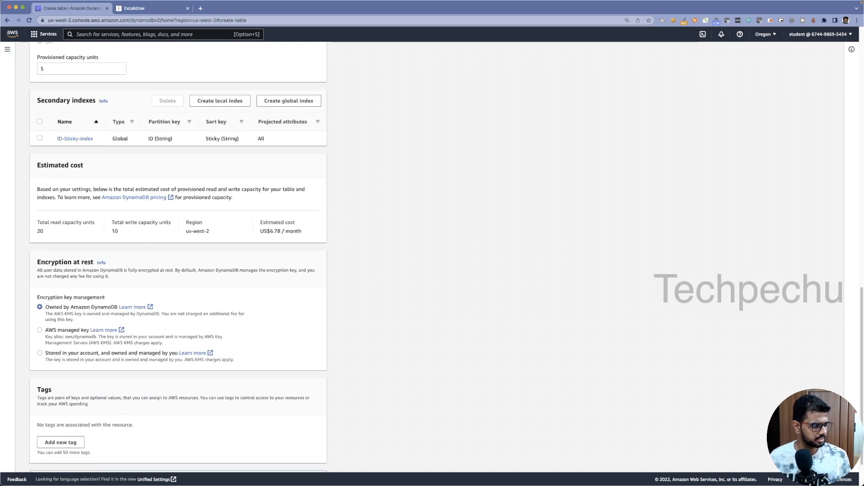
click(289, 104)
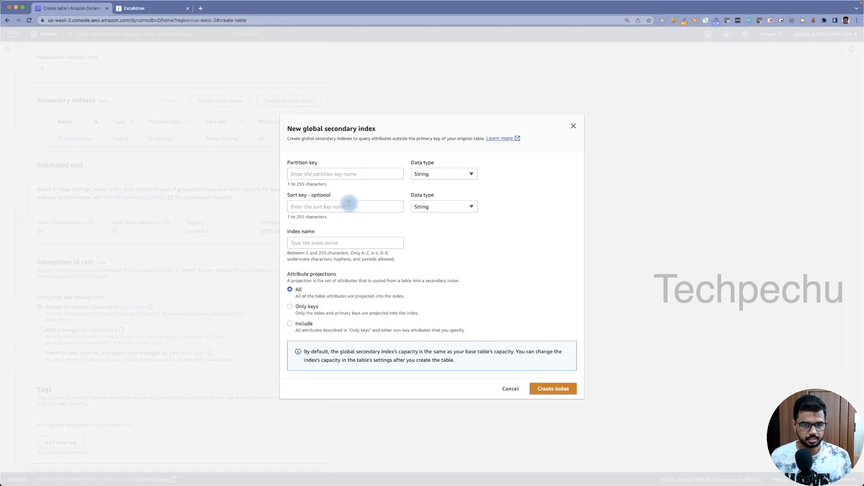
click(331, 172)
text(Auth)
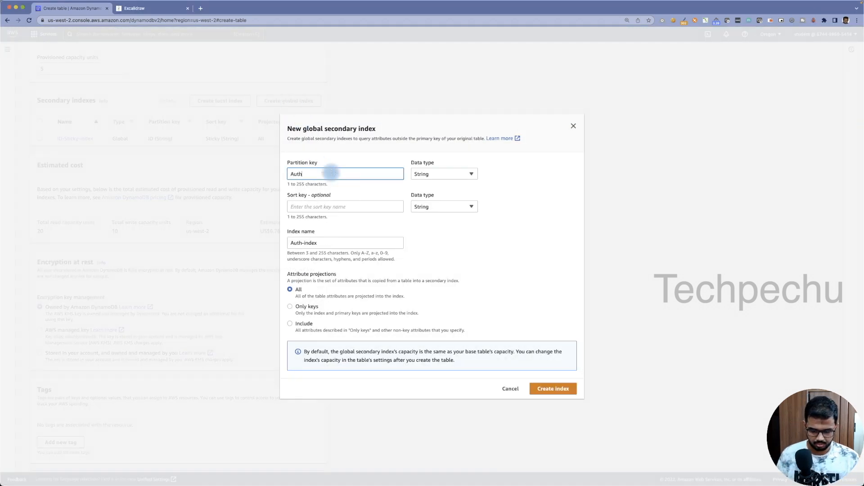
text(odId)
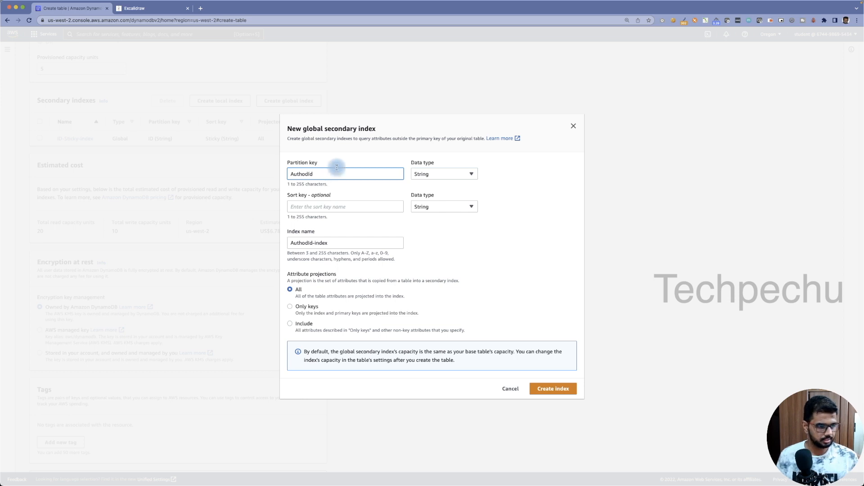
key(BackSpace)
key(BackSpace)
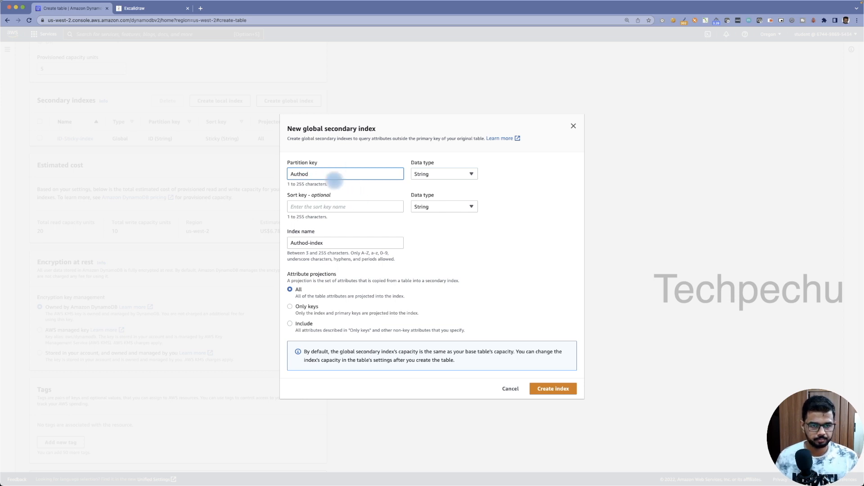
key(BackSpace)
key(BackSpace)
text(orId)
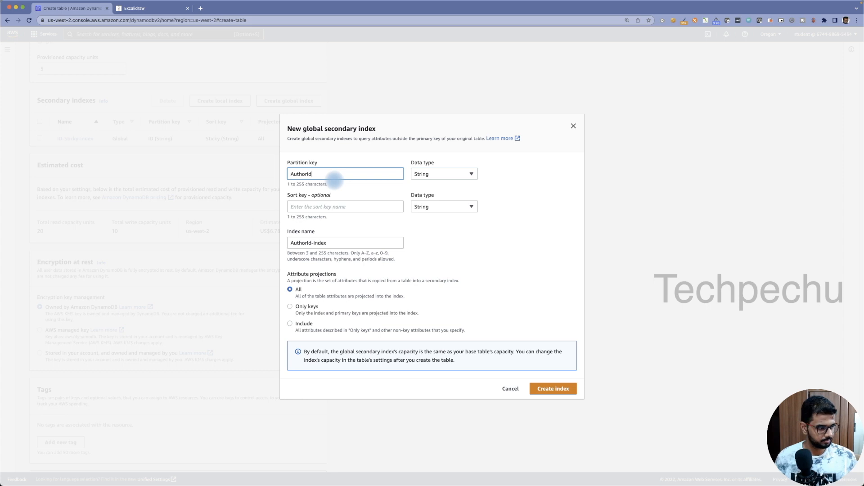
Finish the AuthorId index with the string sort key CreationDate, and create the Reply table
click(323, 207)
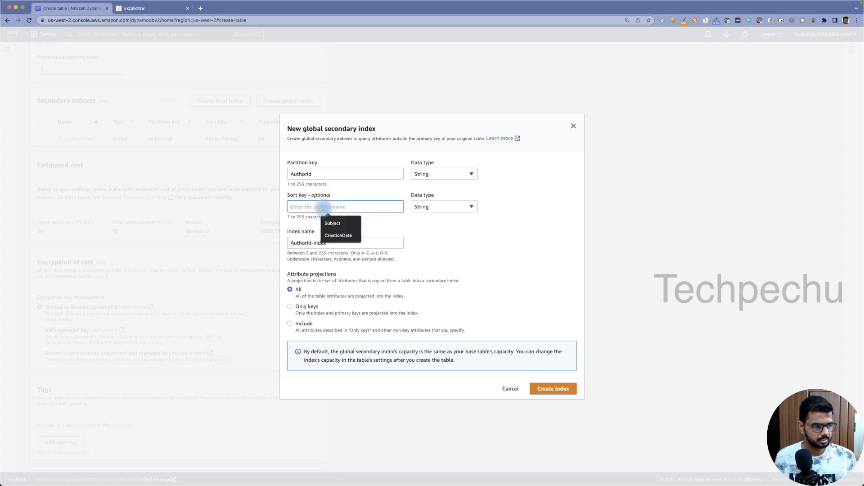
text(Crea)
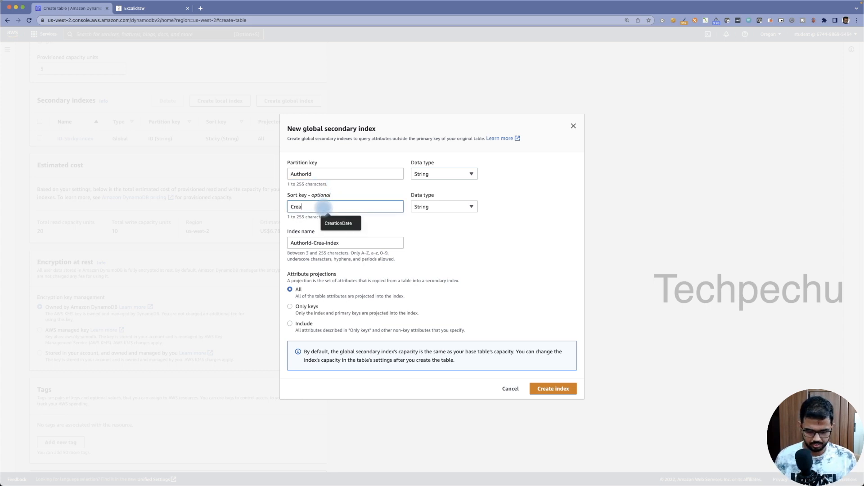
text(tionDate)
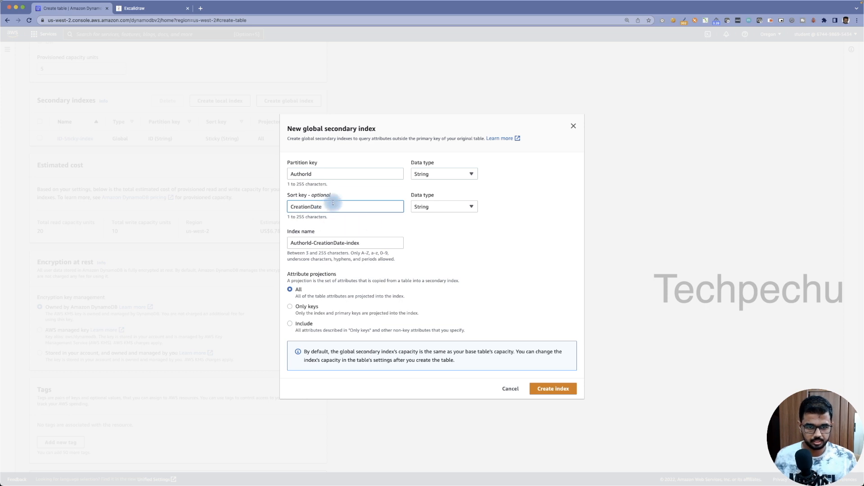
click(554, 390)
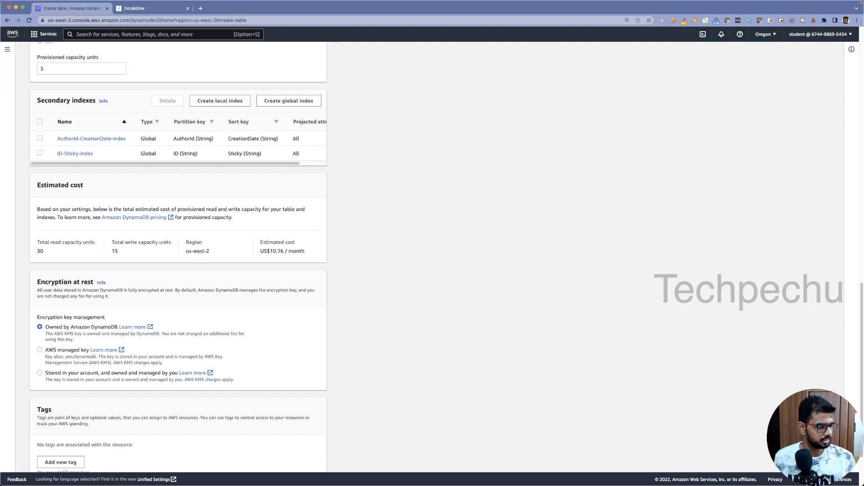
scroll(495, 349, down, 3)
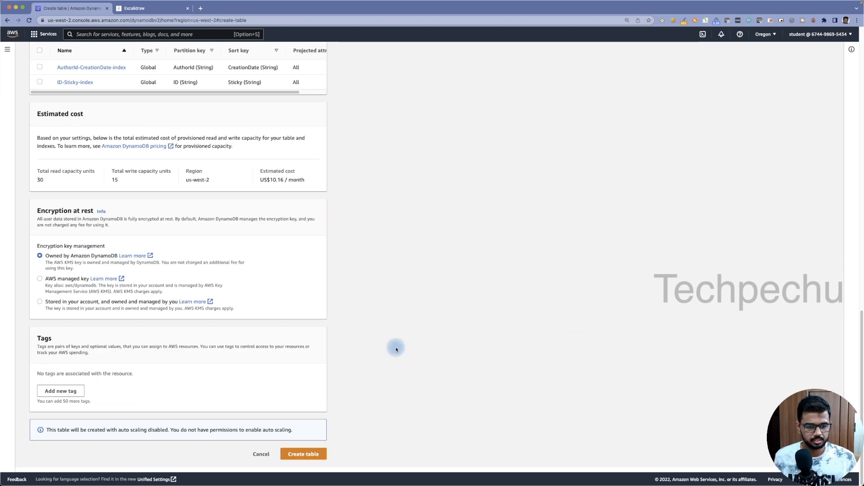
click(311, 452)
Switch to the DynamoDB Developer Guide in the other browser and review the Thread table scenario on the Local Secondary Indexes page
key(ctrl+Right)
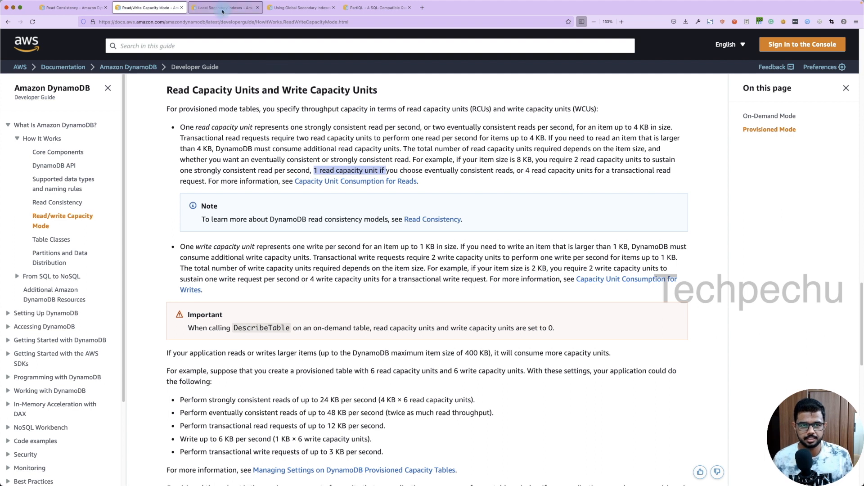
click(225, 8)
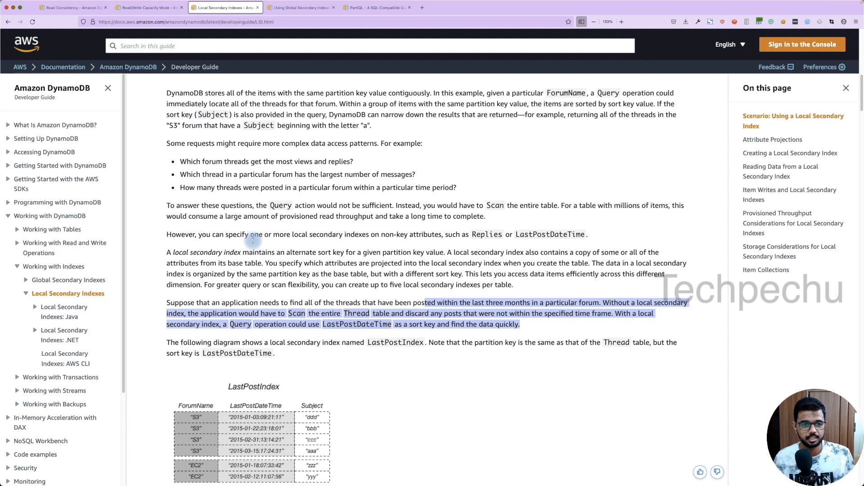
scroll(269, 338, down, 2)
scroll(269, 338, down, 4)
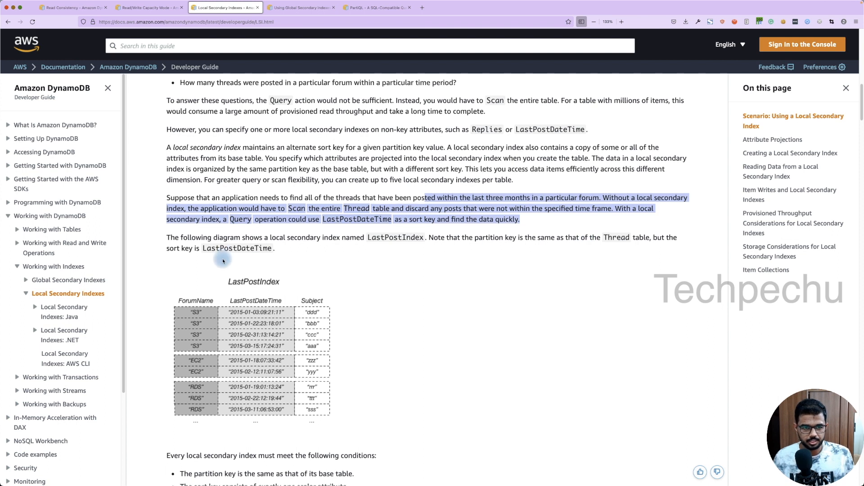
scroll(221, 248, up, 15)
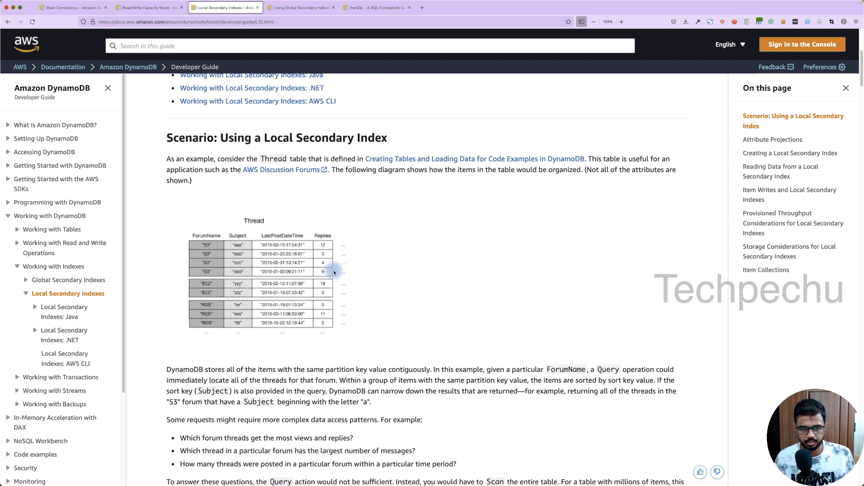
scroll(333, 271, up, 3)
scroll(333, 271, down, 14)
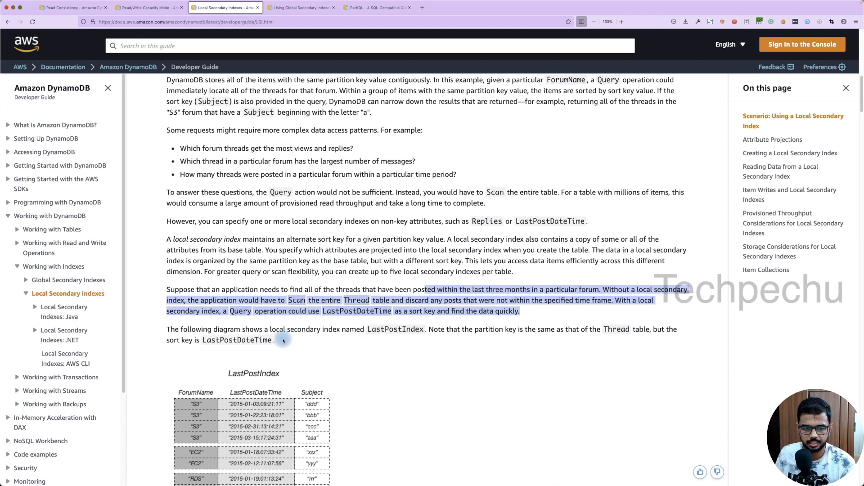
Highlight the sentence introducing LastPostIndex and compare its diagram and index conditions with the Thread table diagram
drag(284, 330, 423, 331)
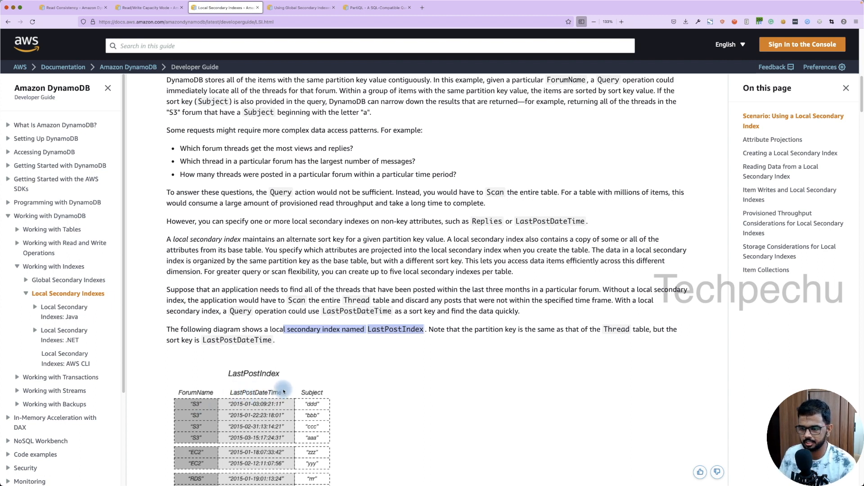
scroll(270, 396, down, 6)
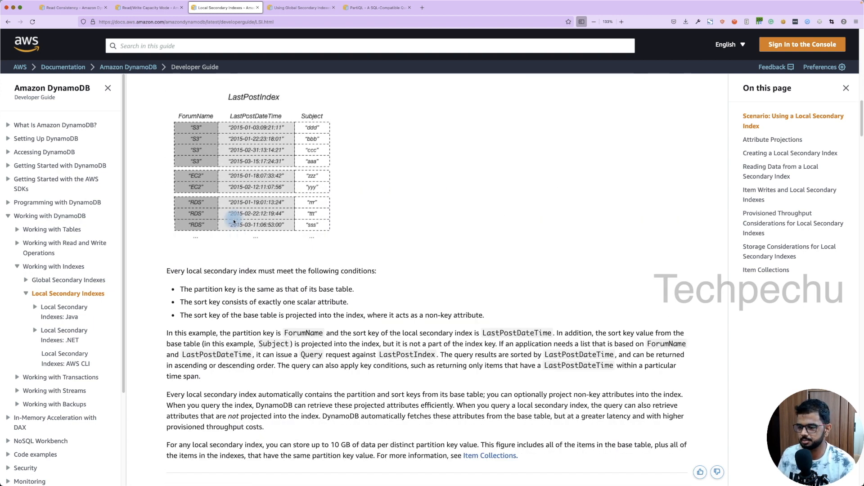
scroll(234, 221, down, 1)
scroll(235, 225, up, 3)
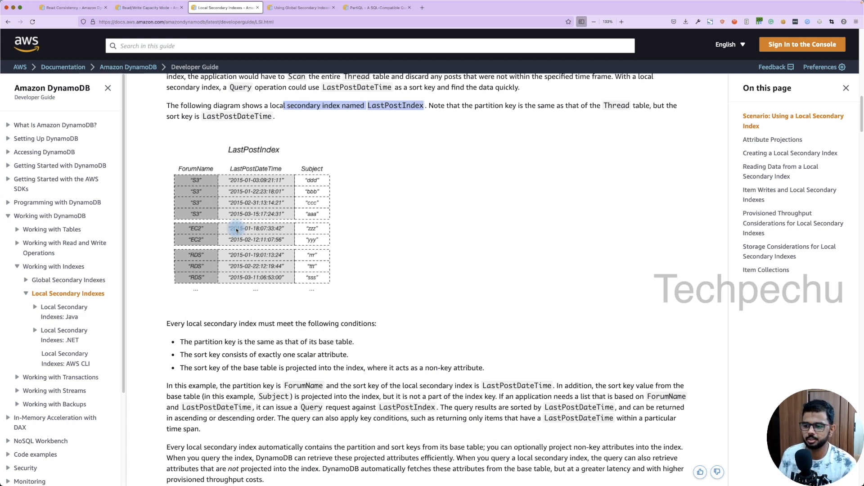
scroll(252, 225, down, 1)
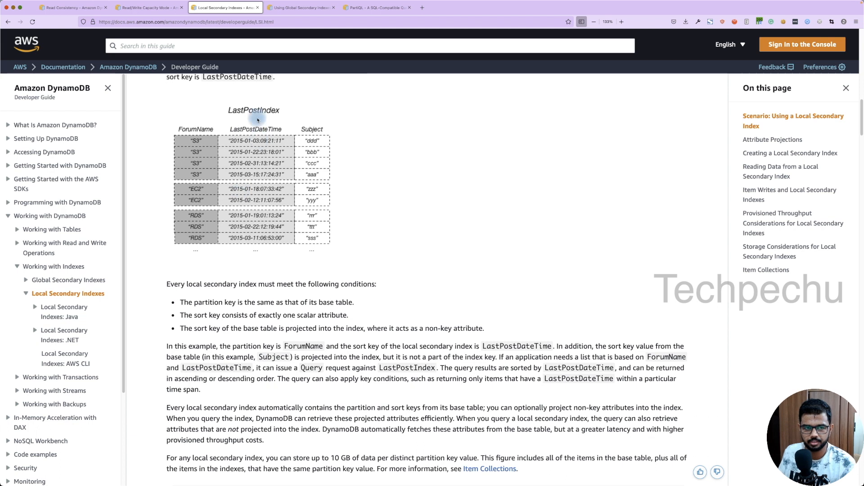
scroll(246, 206, up, 1)
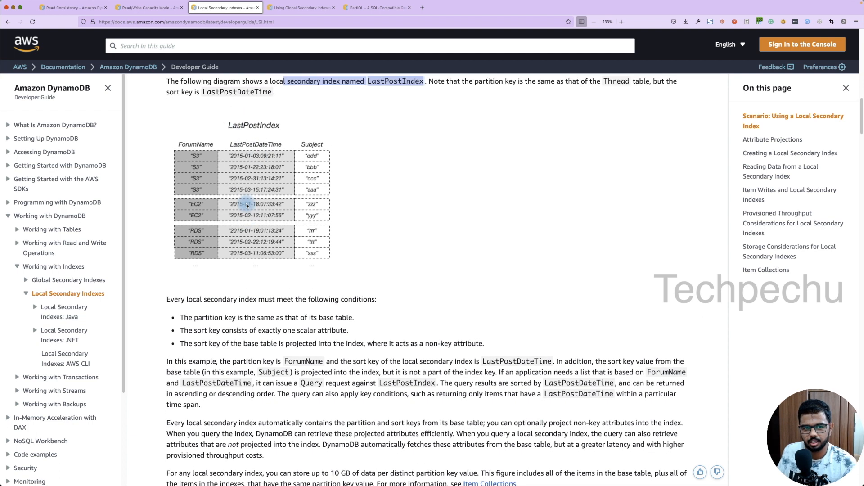
scroll(247, 206, up, 10)
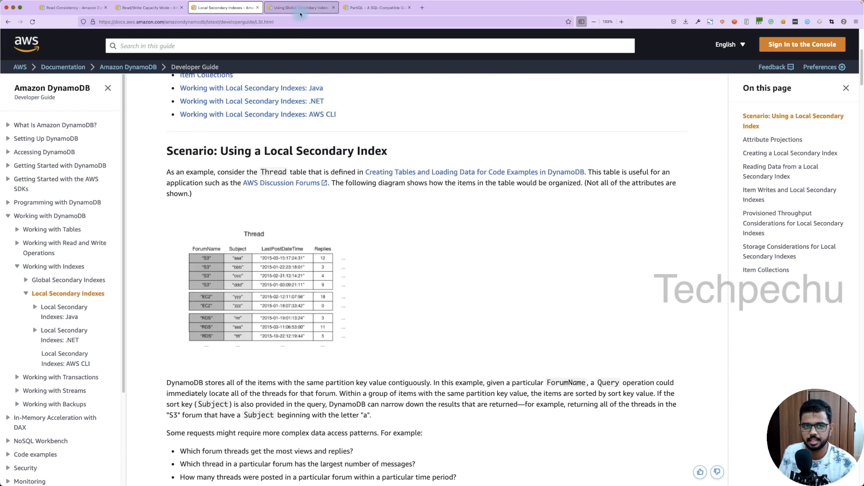
Review the Global Secondary Indexes documentation page, comparing the GameScores table with the GameTitleIndex diagram and its query and key rules
click(301, 8)
scroll(435, 278, down, 15)
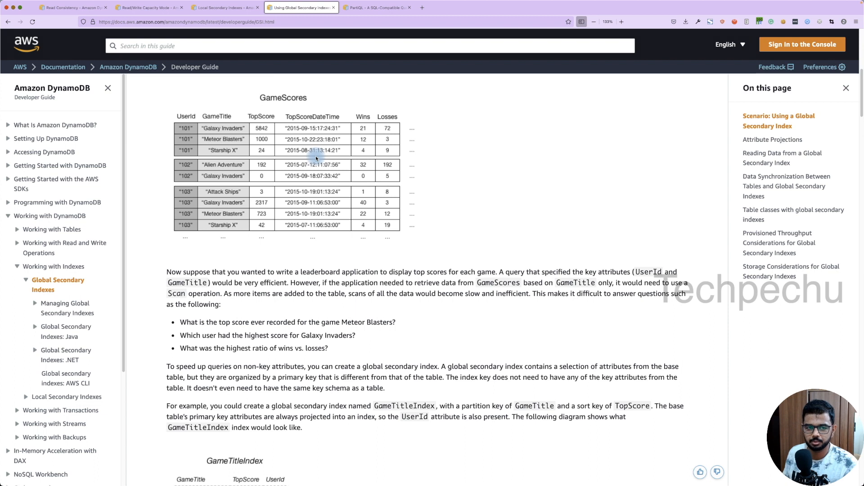
scroll(324, 205, down, 6)
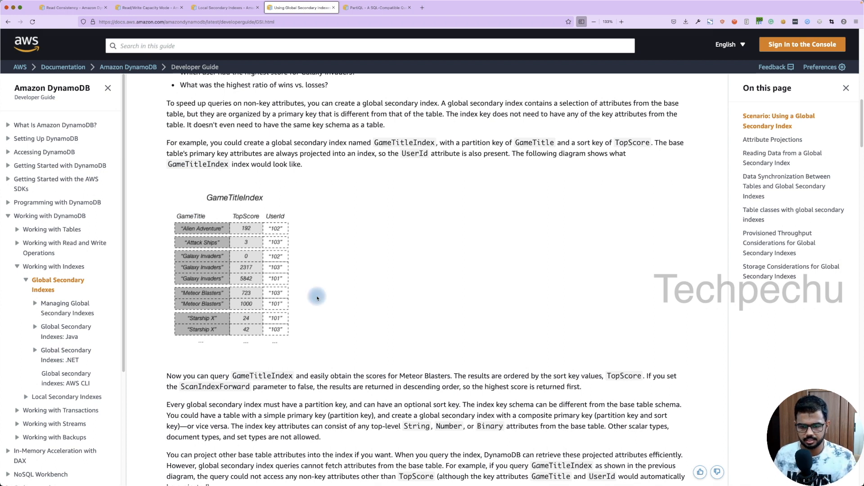
scroll(336, 324, down, 2)
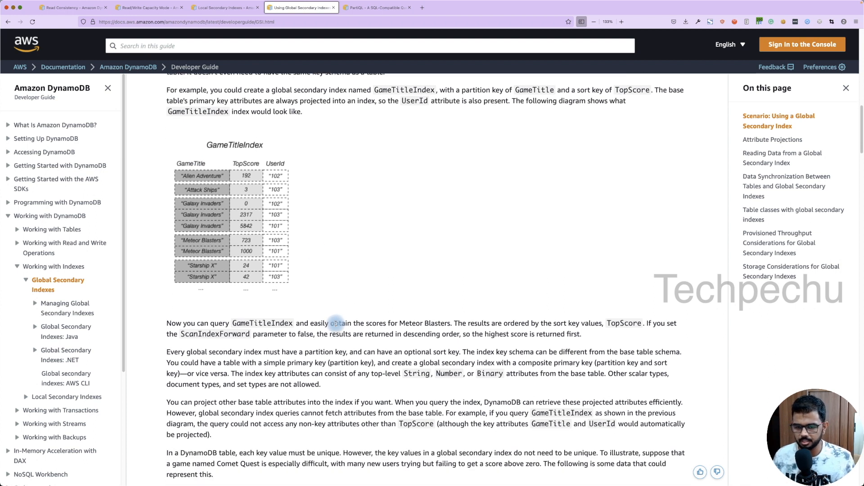
scroll(336, 323, down, 2)
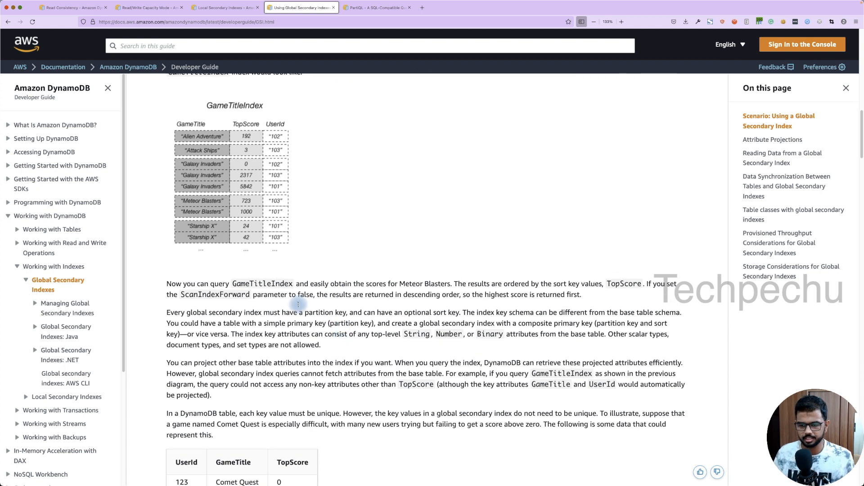
scroll(214, 261, up, 1)
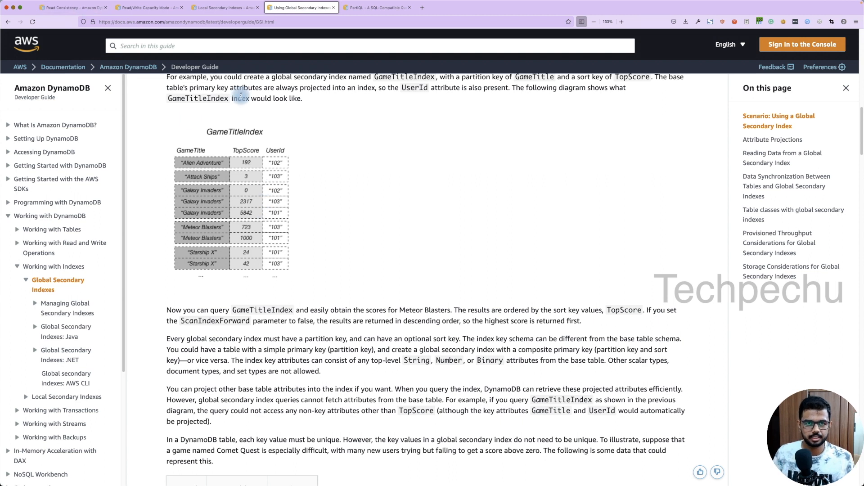
Switch back to the DynamoDB console in the other browser and explore the items of the Forum table
key(ctrl+Left)
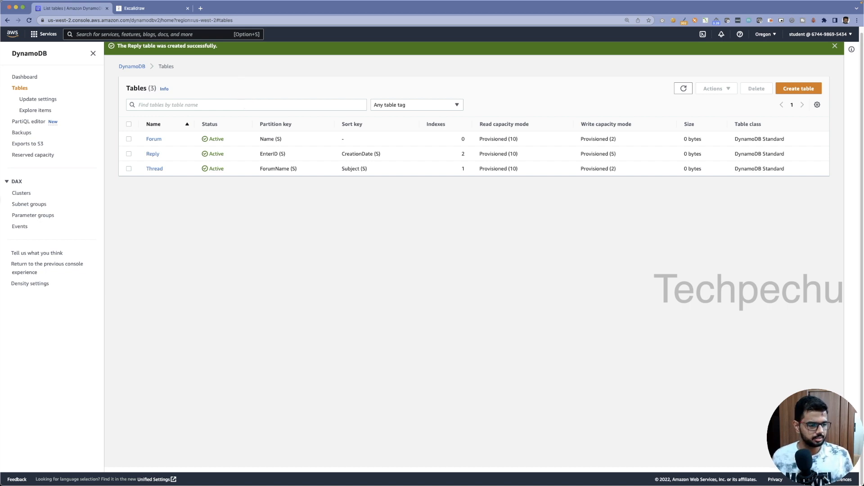
key(super+Tab)
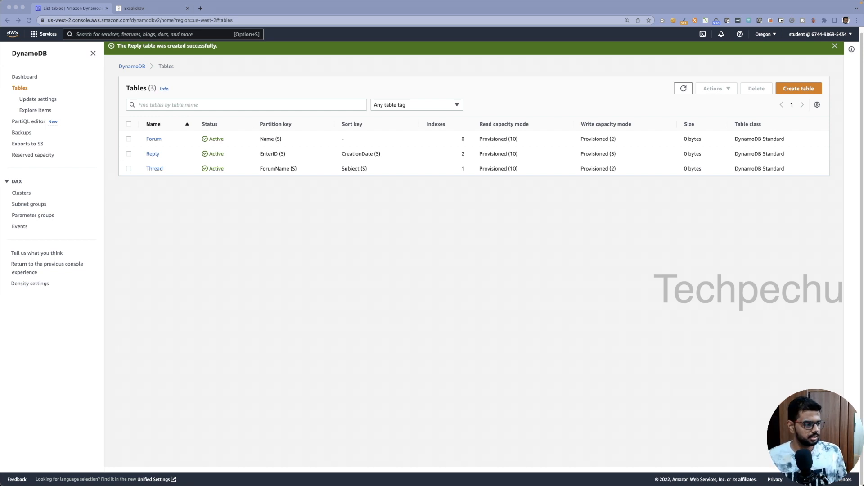
click(348, 249)
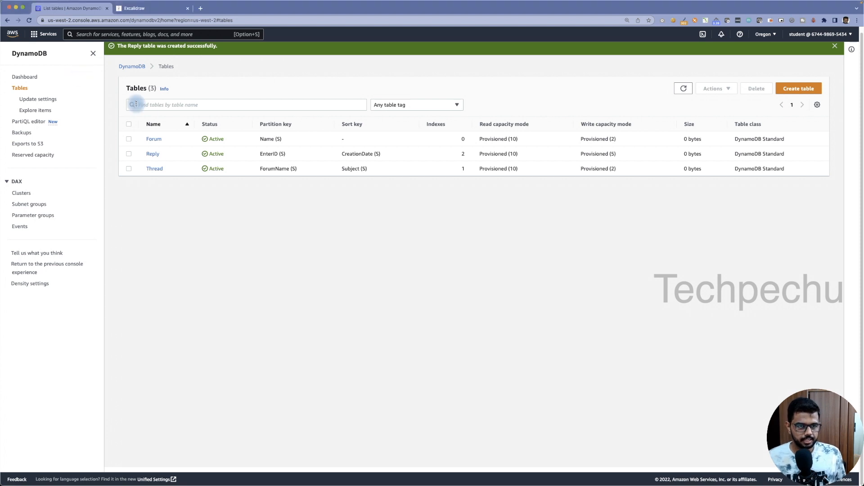
click(31, 111)
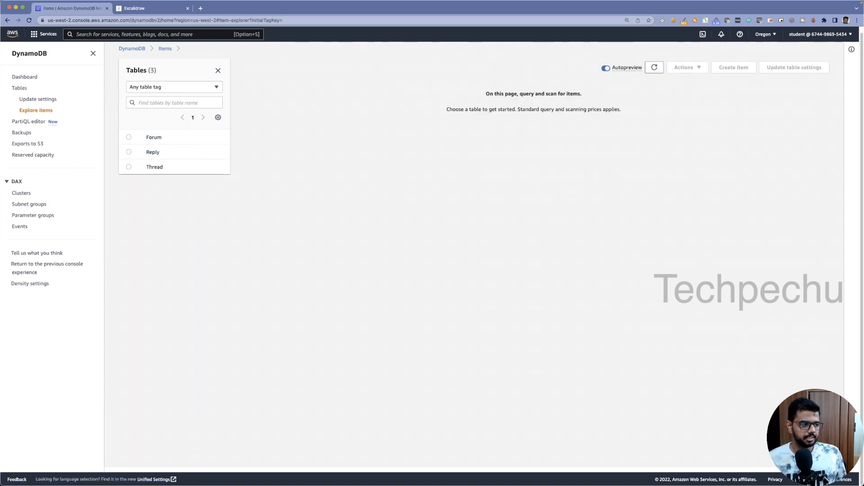
click(129, 138)
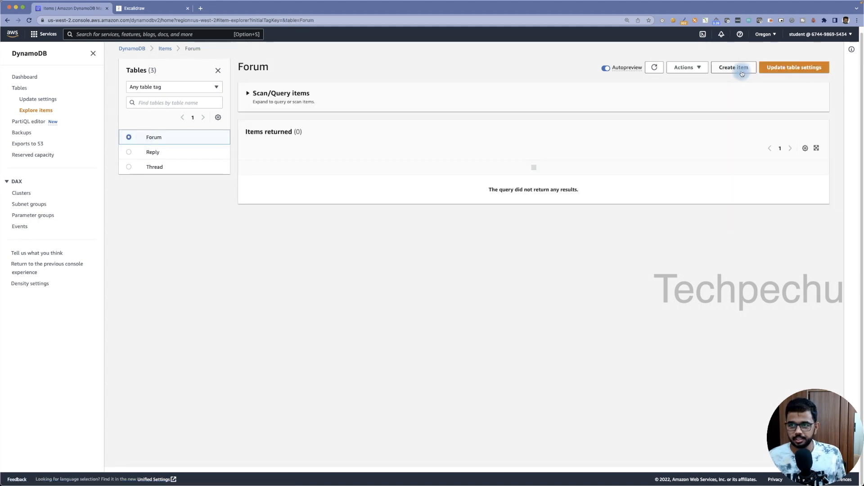
Create an item in the Forum table with the Name partition key value AWS
click(734, 67)
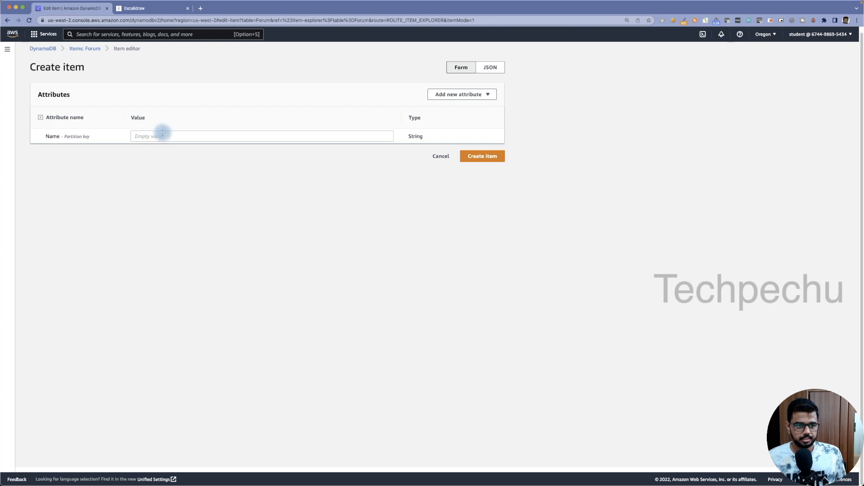
click(151, 135)
double_click(48, 136)
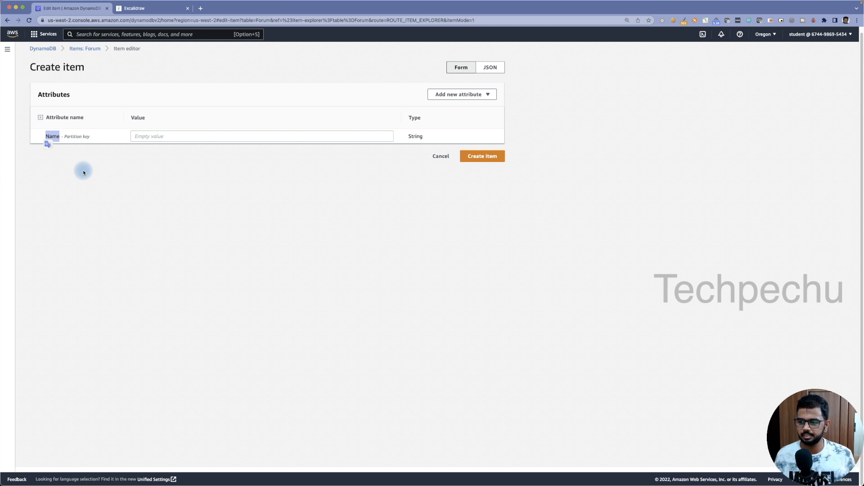
click(146, 137)
text(AWS)
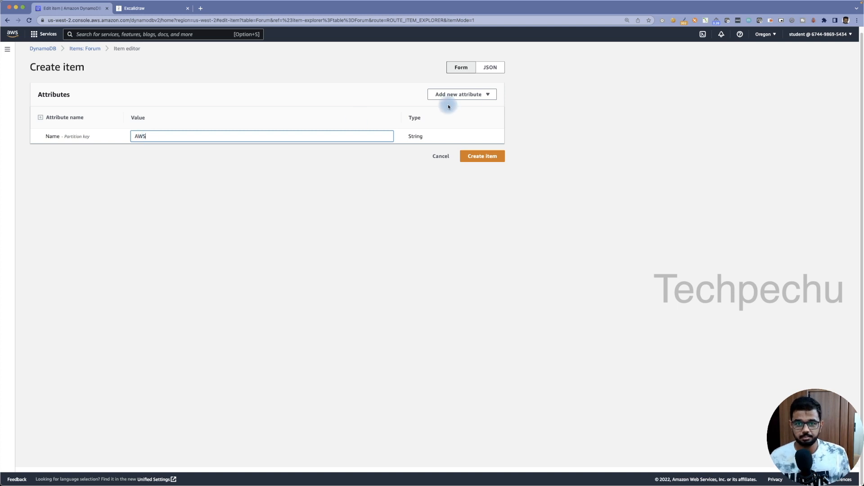
click(590, 116)
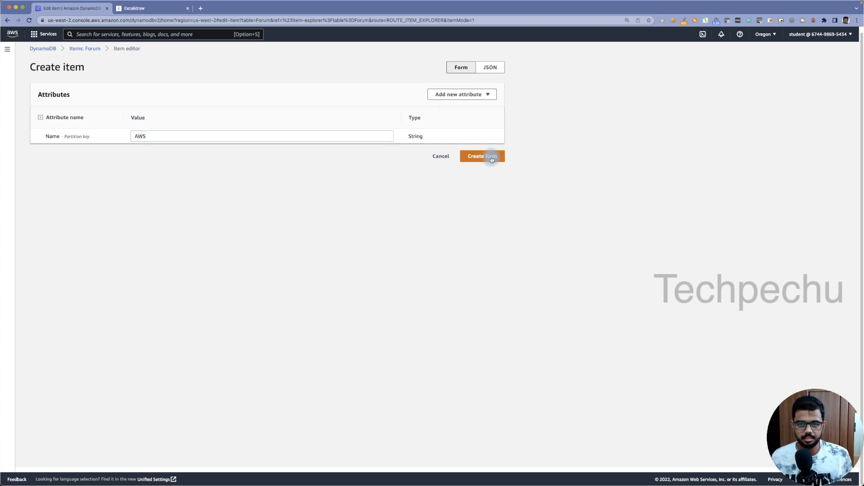
click(491, 158)
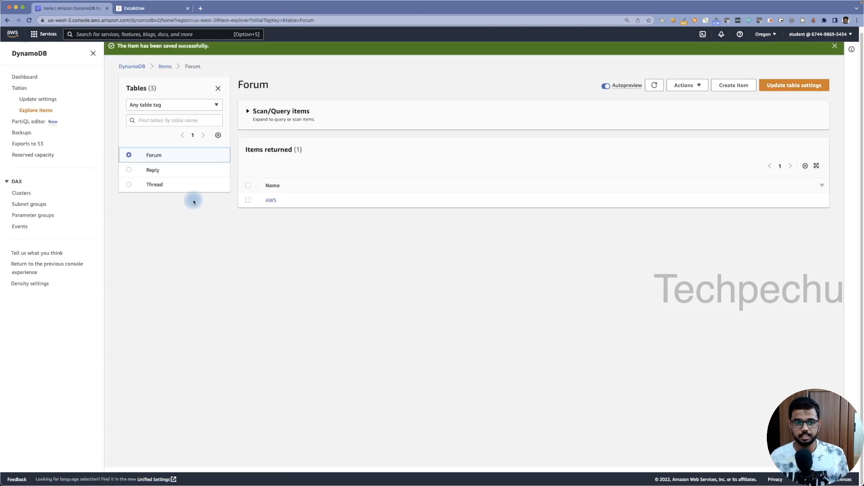
Edit the AWS item in the Forum table and add a string attribute named Description
click(248, 201)
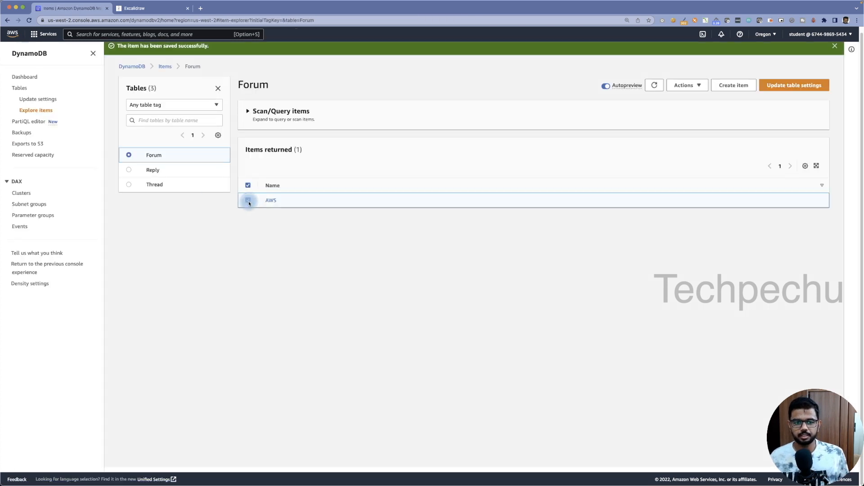
click(699, 85)
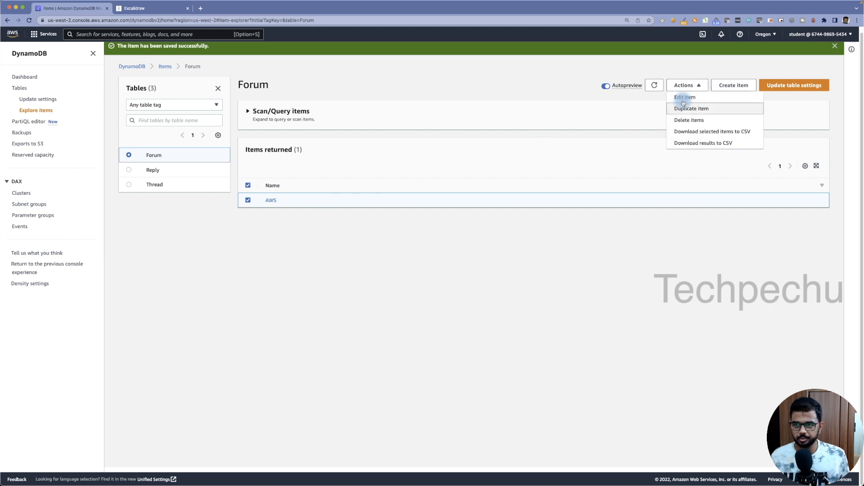
click(684, 97)
click(471, 94)
click(469, 106)
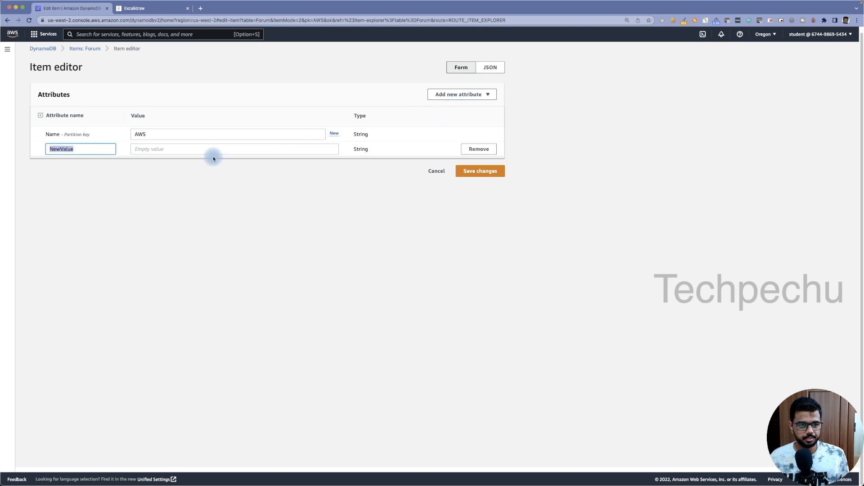
key(BackSpace)
text(D)
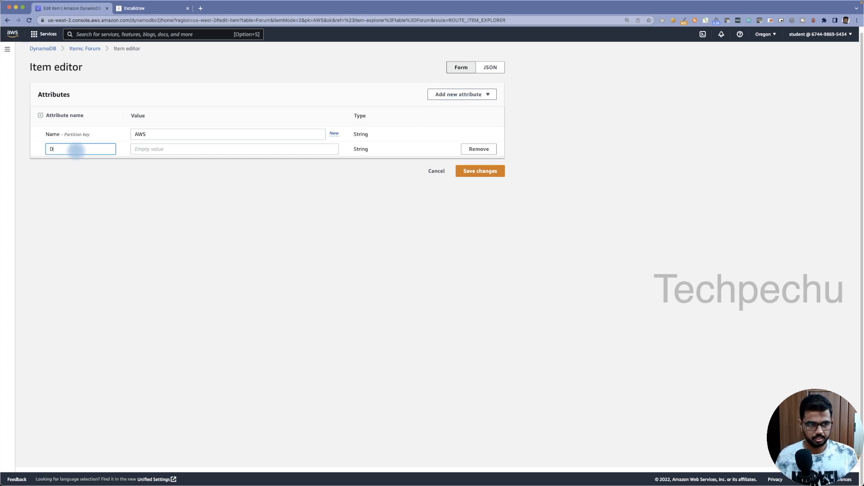
text(escription)
Set the AWS item's Description to "To discuss about AWS" and save the item
click(147, 149)
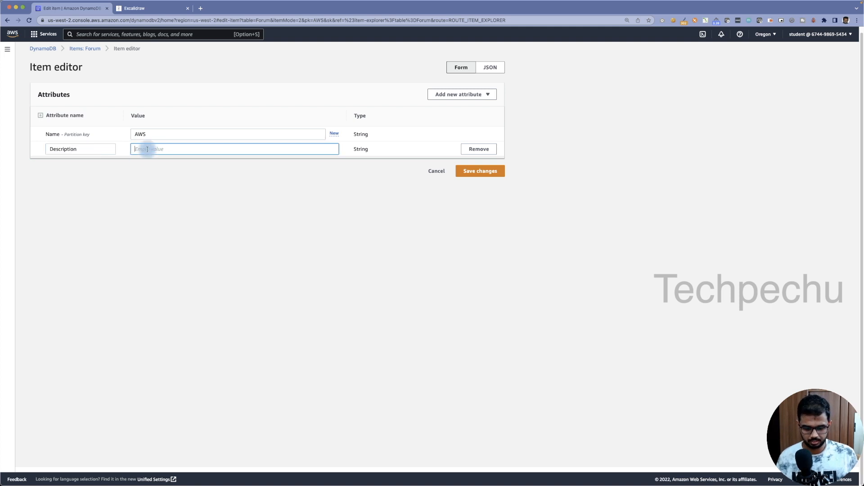
text(To discus)
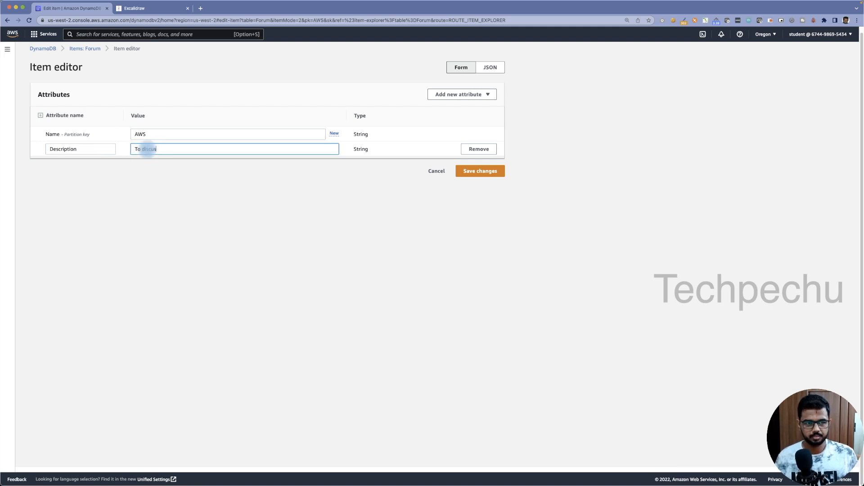
text(s about AWS)
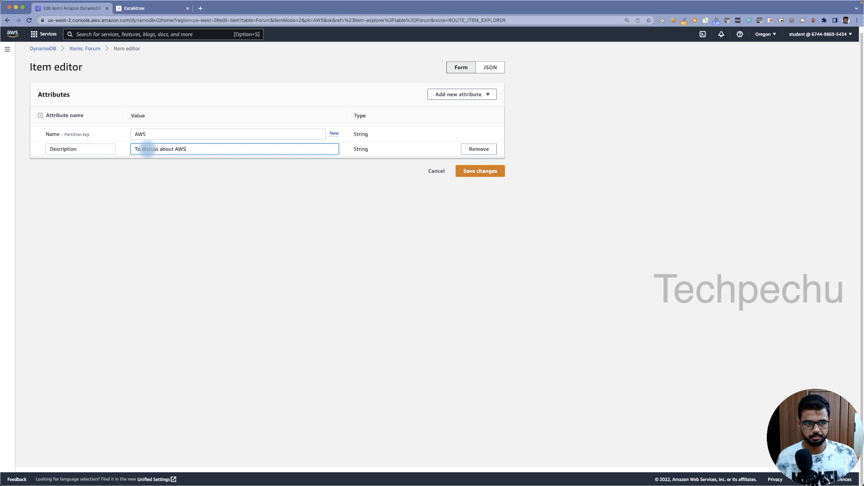
click(482, 171)
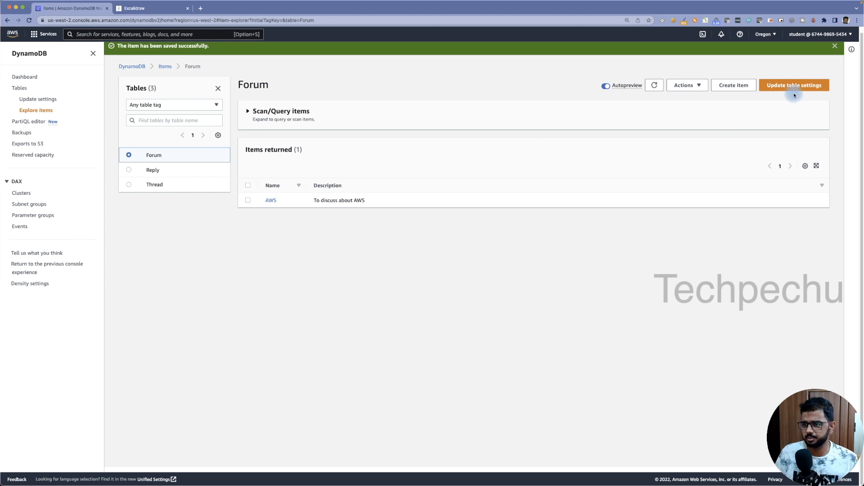
Start a new Forum item with the Name value Terraform and add a string attribute named Description
click(735, 86)
click(140, 135)
text(Terraform)
click(191, 165)
click(473, 97)
click(463, 106)
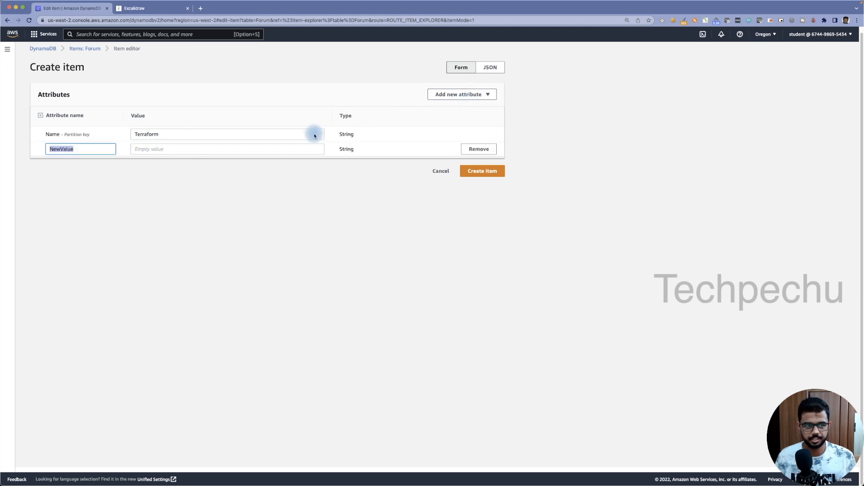
text(d)
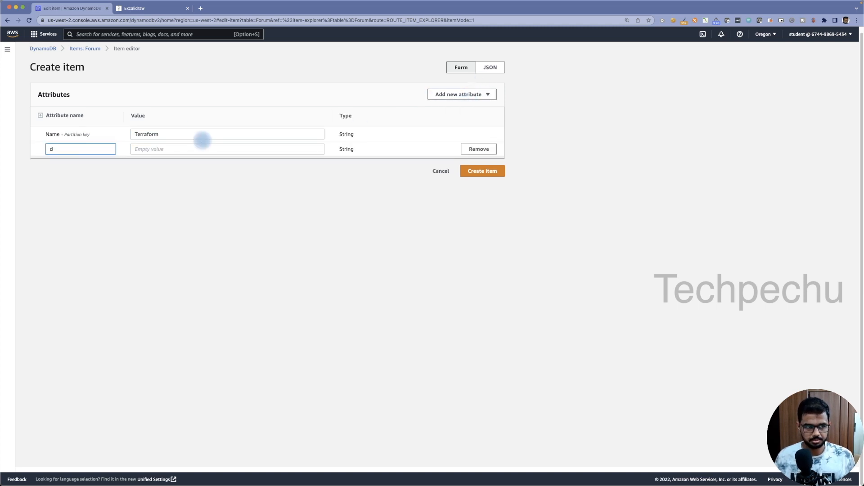
key(BackSpace)
text(Desc)
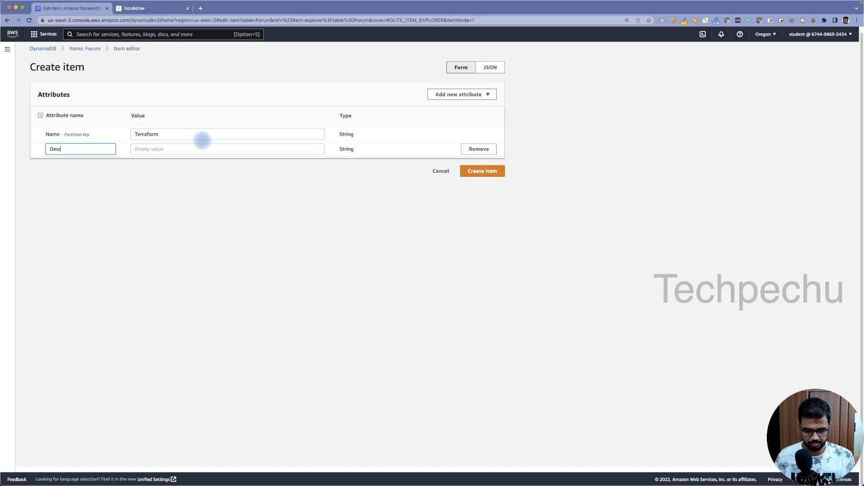
text(ription)
Set the Terraform item's Description to "To discuss about Terraform" and create the item
click(210, 145)
text(t)
key(BackSpace)
text(To discuss about Terraform)
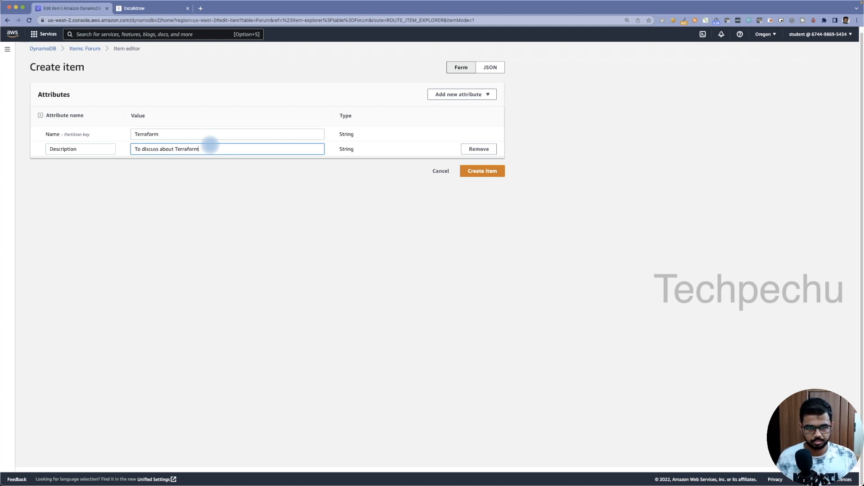
click(482, 174)
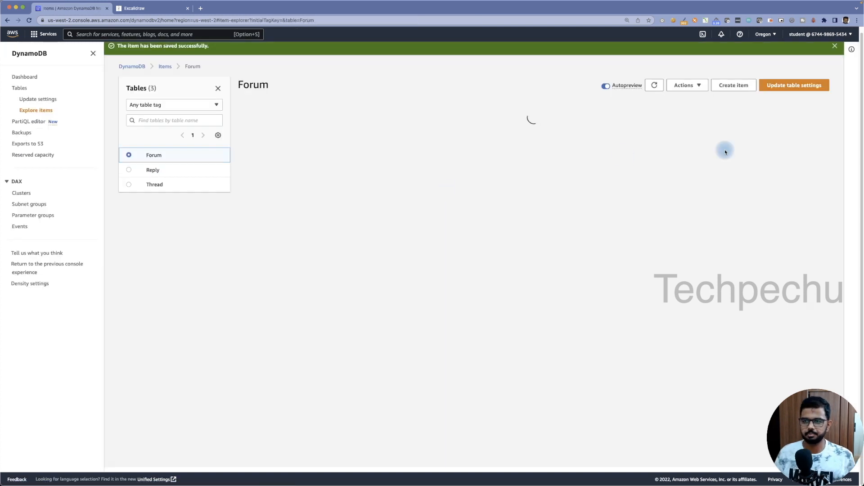
Start a new Forum item with the Name value Devops and add a string attribute named Description
click(742, 85)
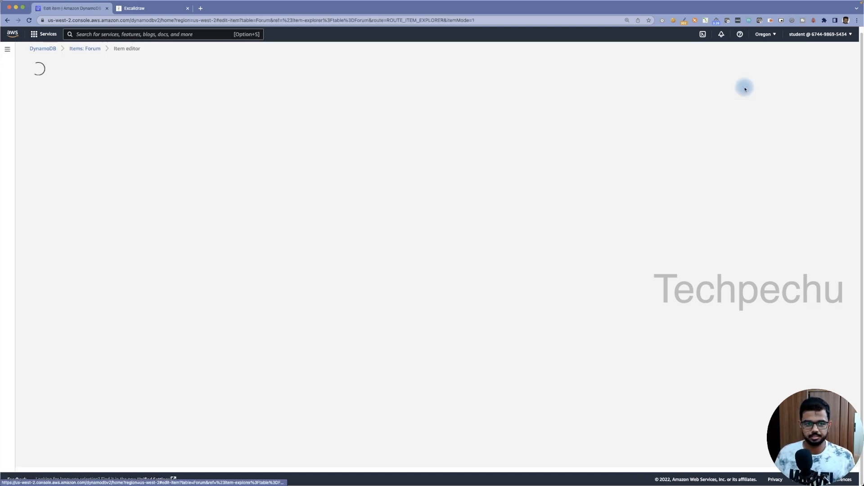
click(241, 135)
text(Devops)
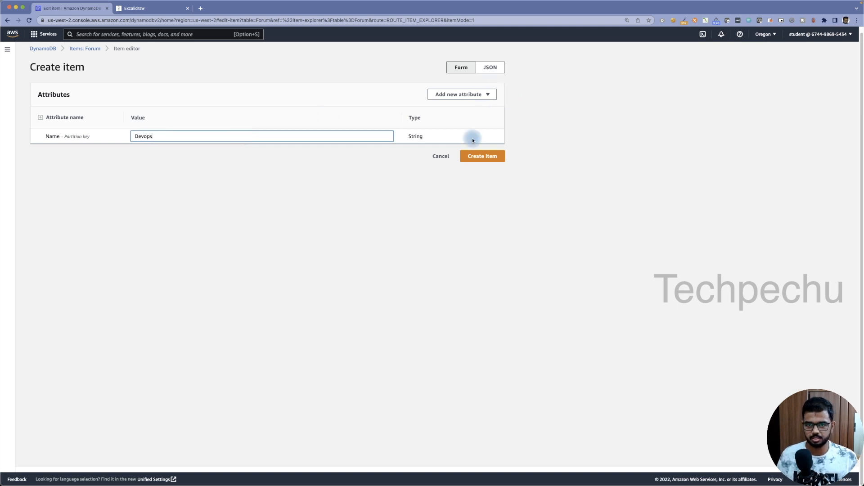
click(468, 94)
click(457, 105)
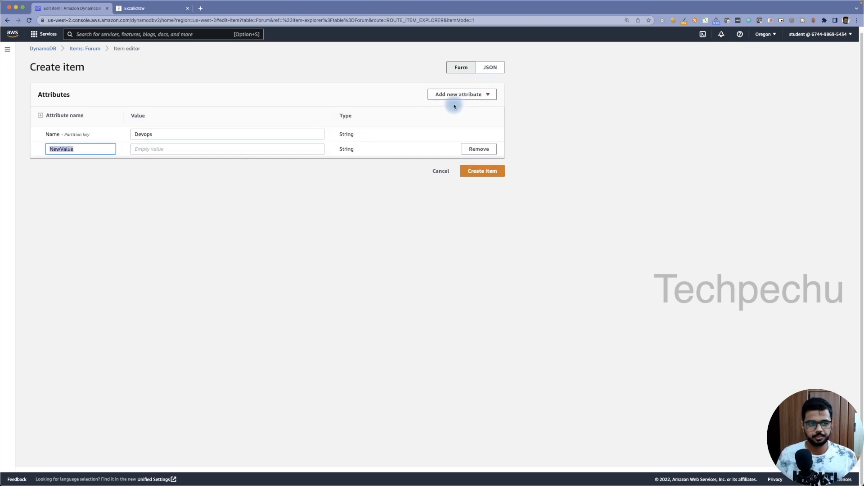
text(Description)
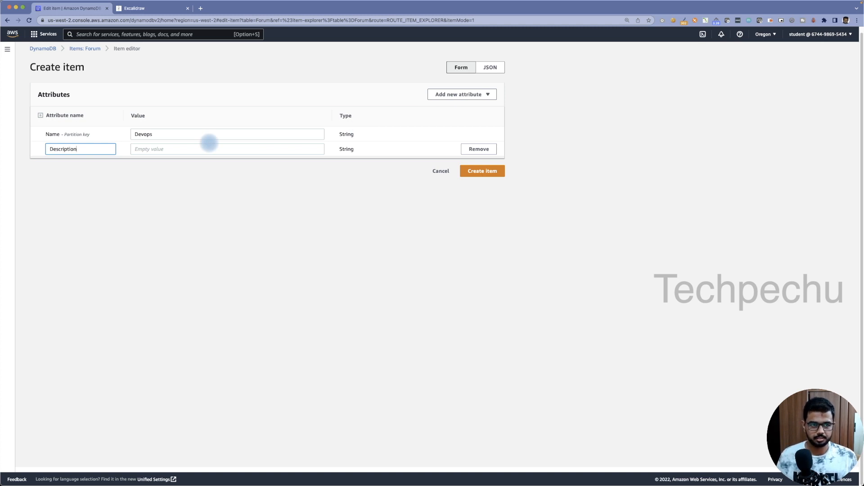
Set the Devops item's Description to "To discuss about Devops" and create the item
click(230, 145)
text(T)
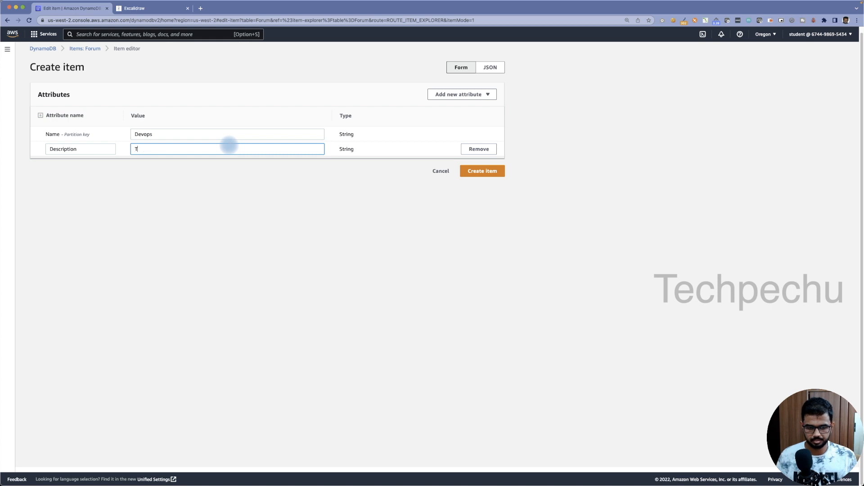
text(o discuss)
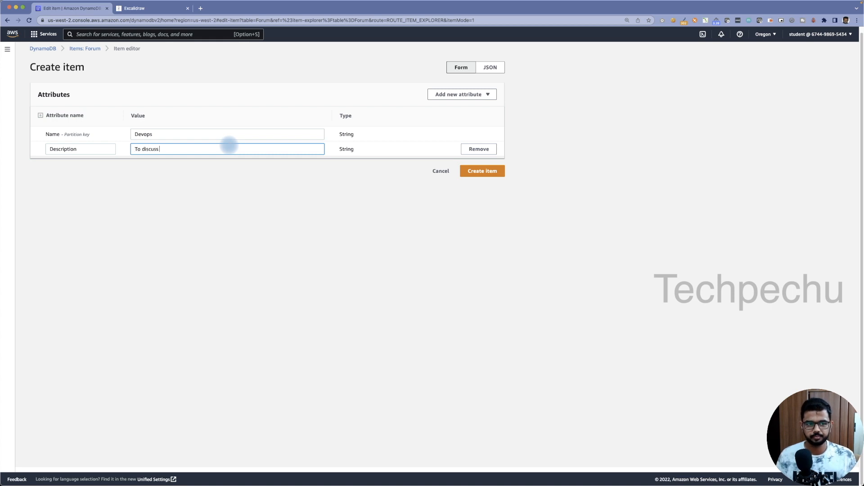
text( about Devops)
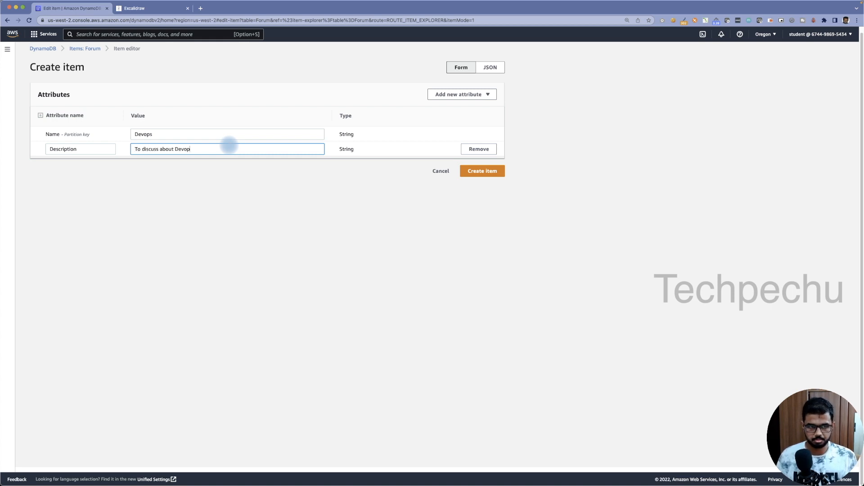
click(472, 174)
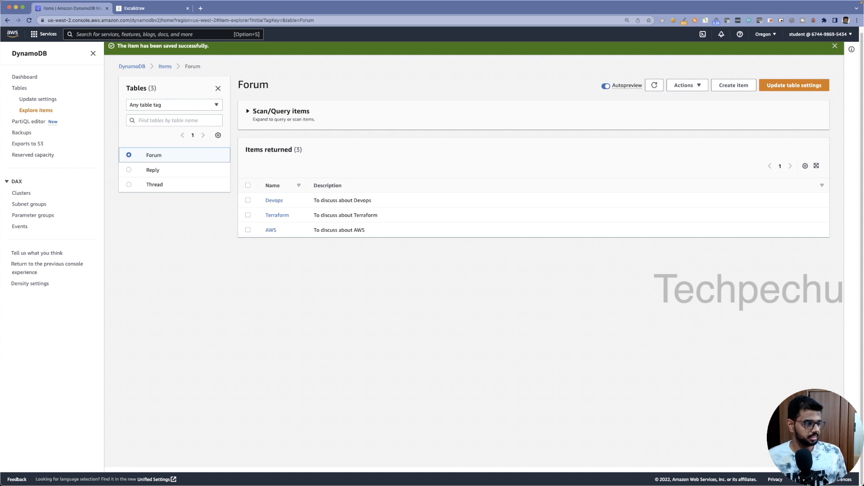
Start a new item in the Thread table with ForumName AWS and Subject "for AWS topics"
click(183, 186)
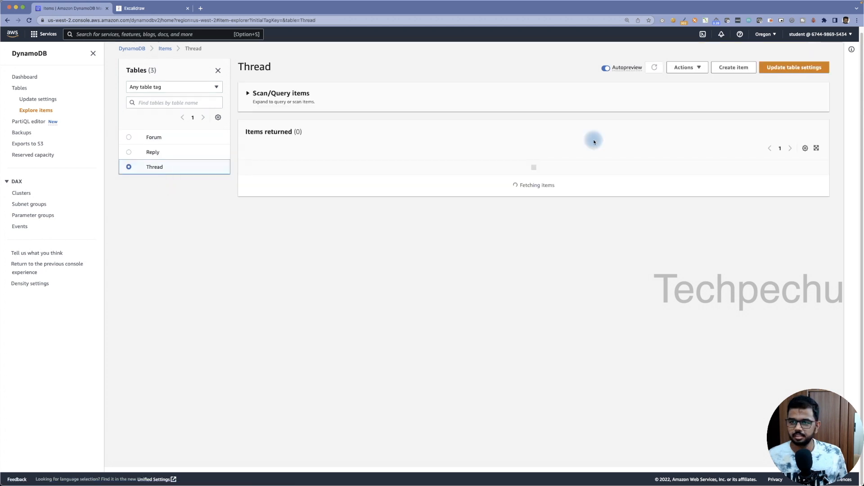
click(734, 68)
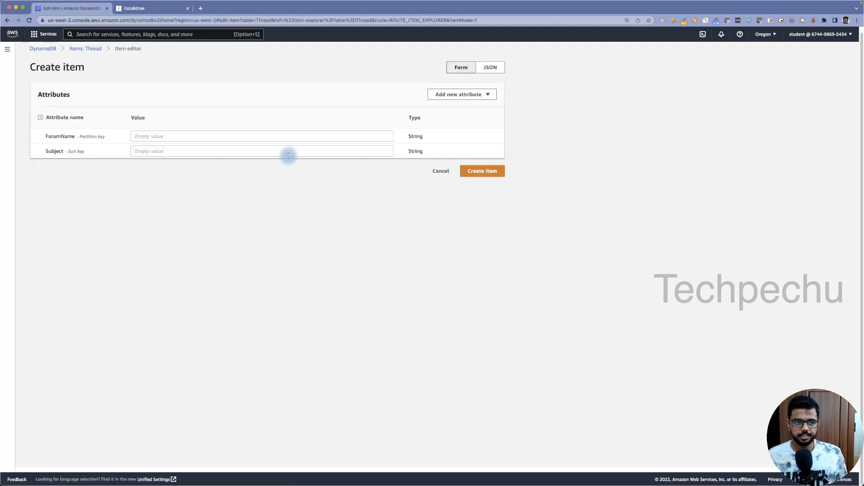
click(164, 140)
click(49, 136)
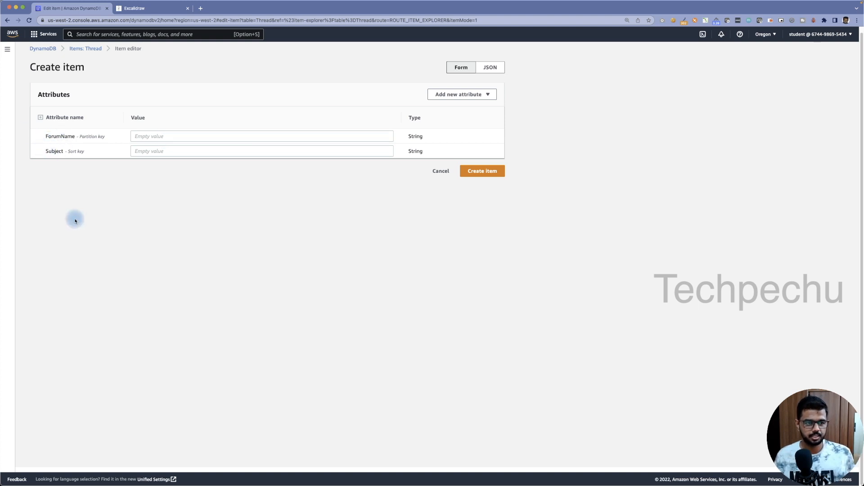
click(170, 137)
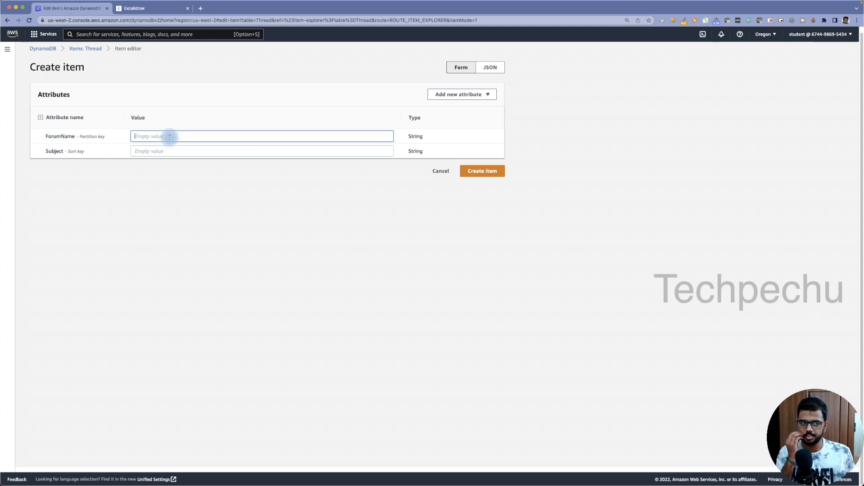
text(AWS)
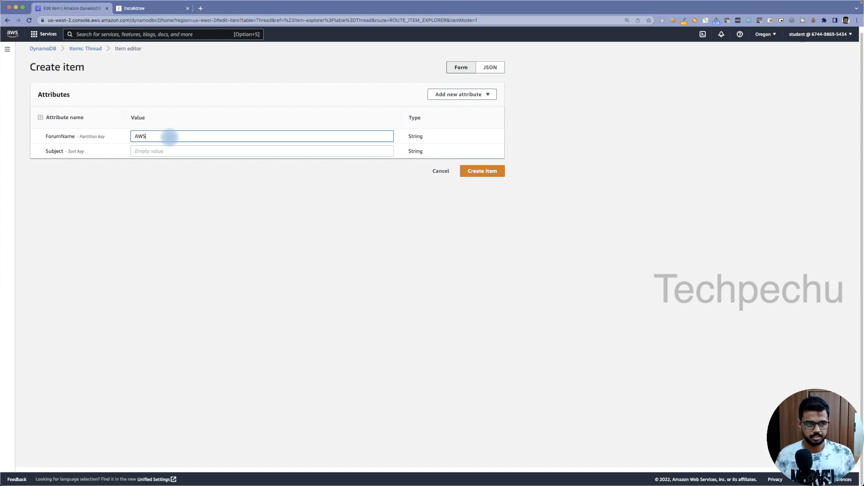
click(169, 150)
text(for)
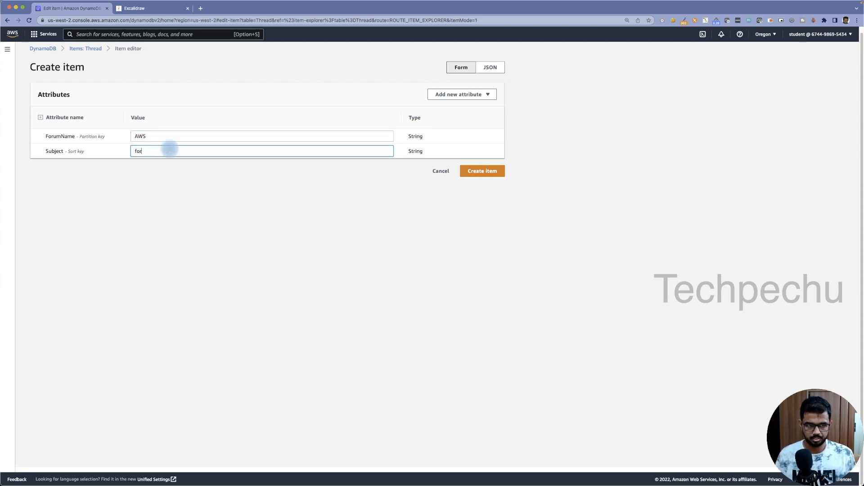
text( AWS topics)
Add a string attribute named Description with the value "Discuss anything on AWS" and create the Thread item
click(457, 96)
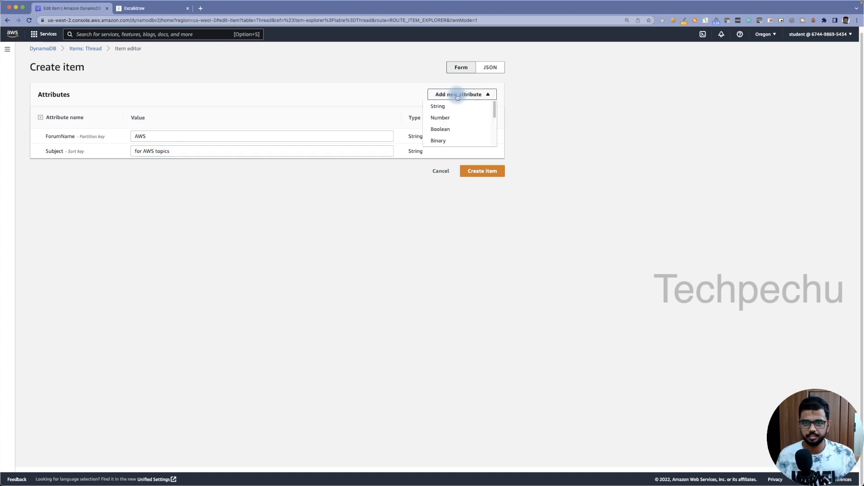
click(459, 106)
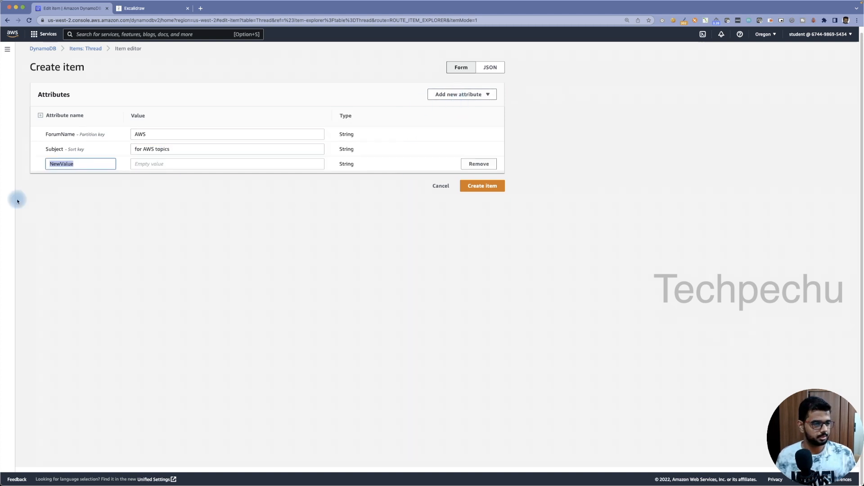
key(BackSpace)
text(Description)
key(Tab)
text(D)
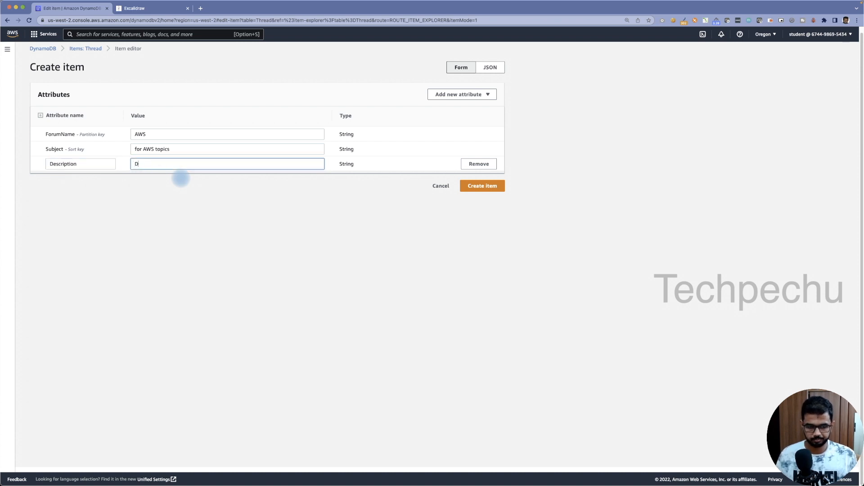
text(iscuss anythi)
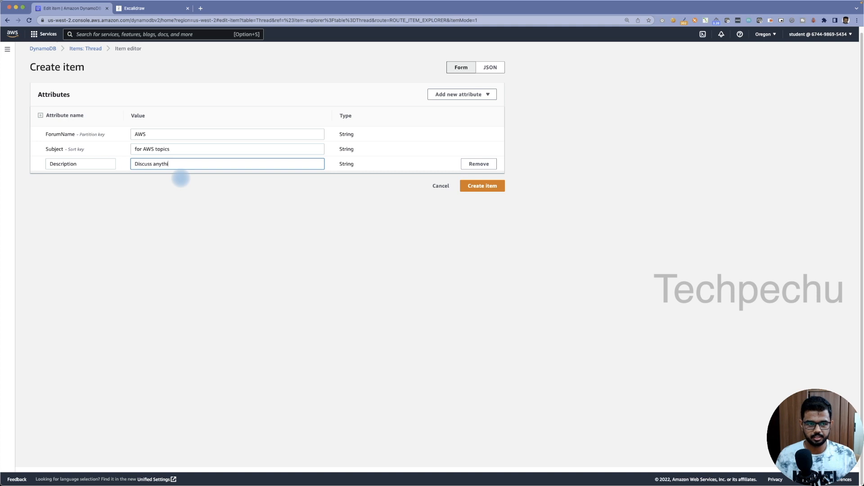
text(ng on AWS)
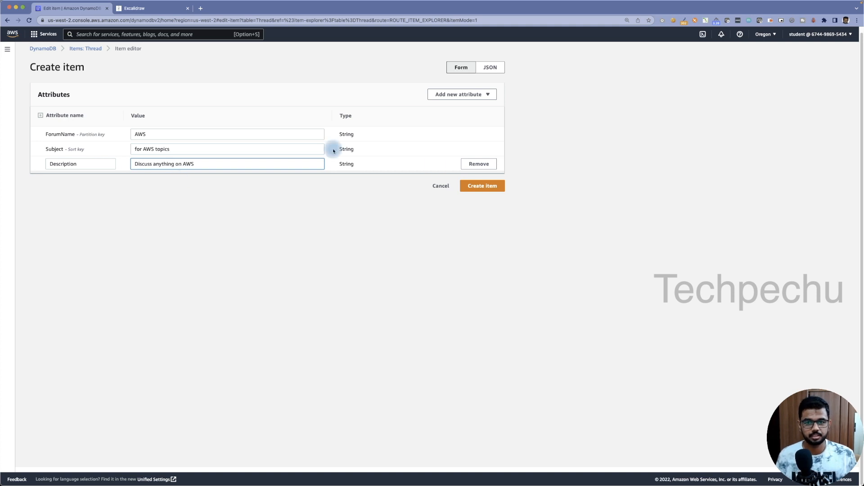
click(489, 187)
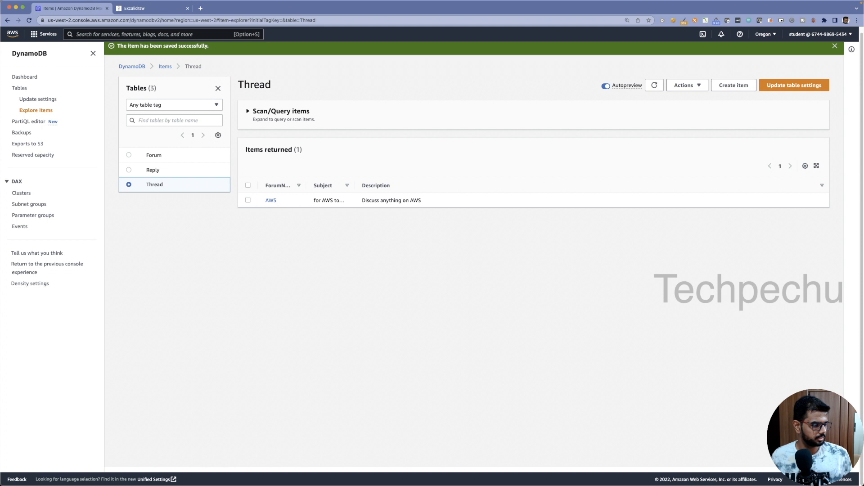
Open the AWS item in the Thread table for editing and remove its Description attribute
click(249, 201)
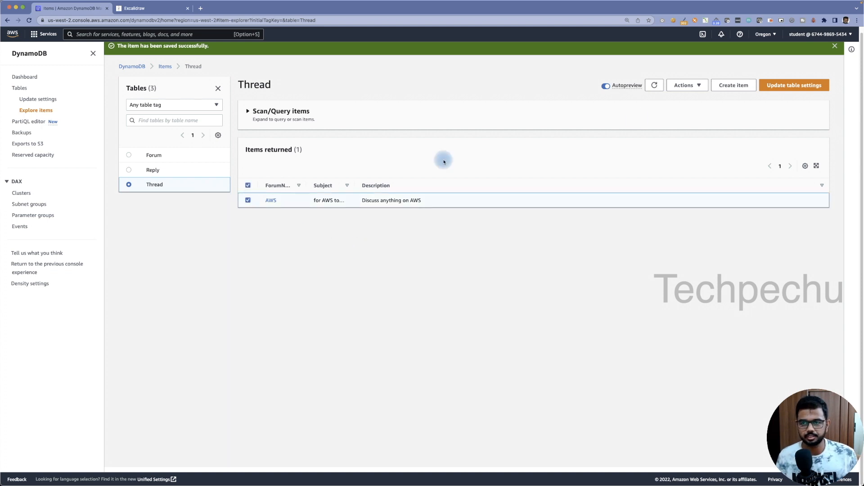
click(704, 89)
click(719, 96)
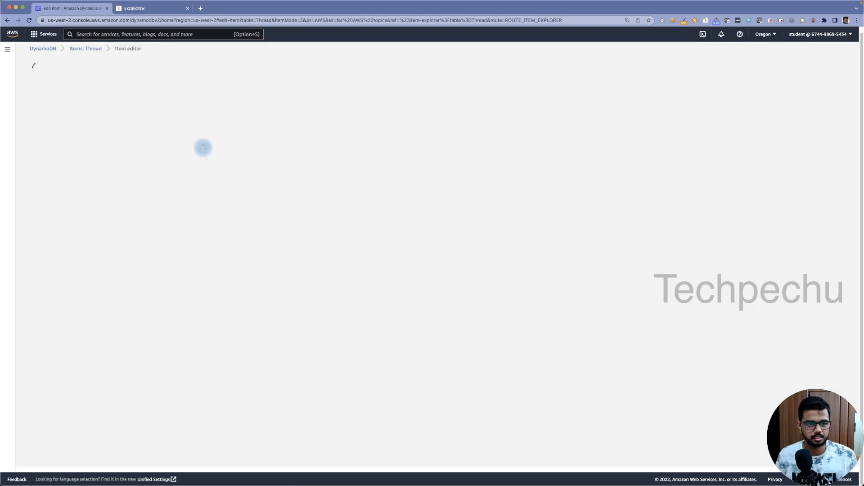
double_click(73, 167)
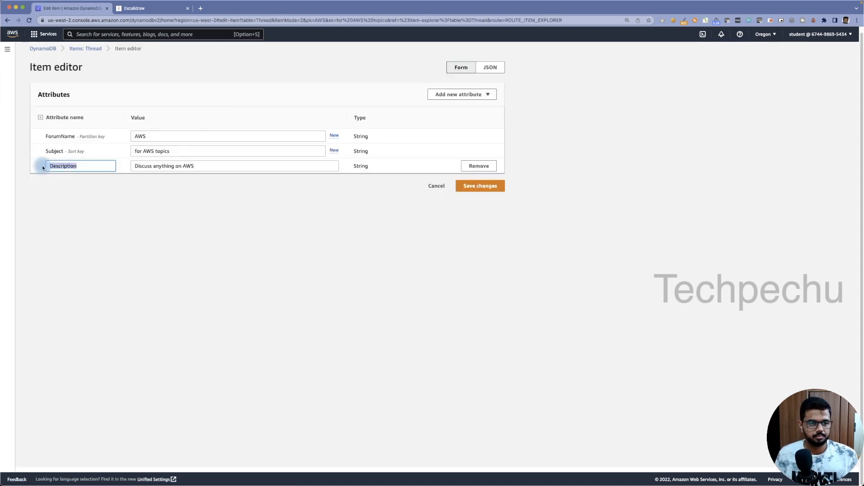
click(479, 166)
Add a string attribute named CreationDate to the AWS thread item
click(473, 94)
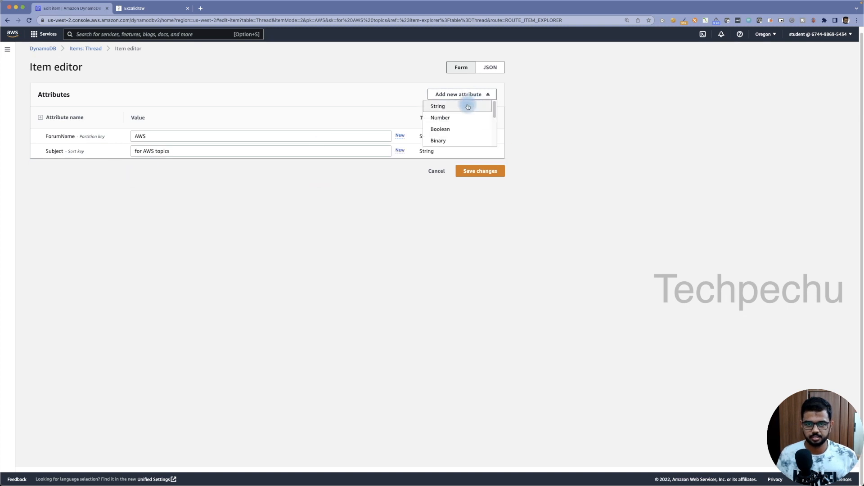
click(467, 106)
key(BackSpace)
text(CreationDate)
Set the AWS thread item's CreationDate to "May 3" and save the changes
click(192, 163)
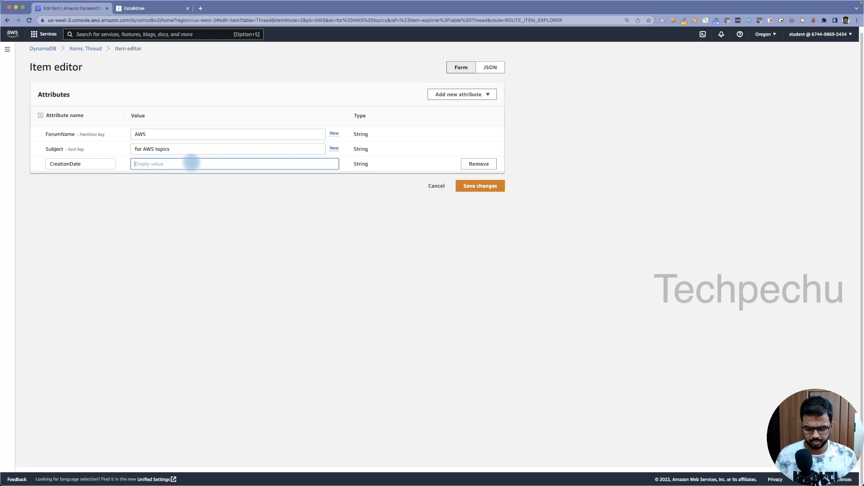
text(Aril)
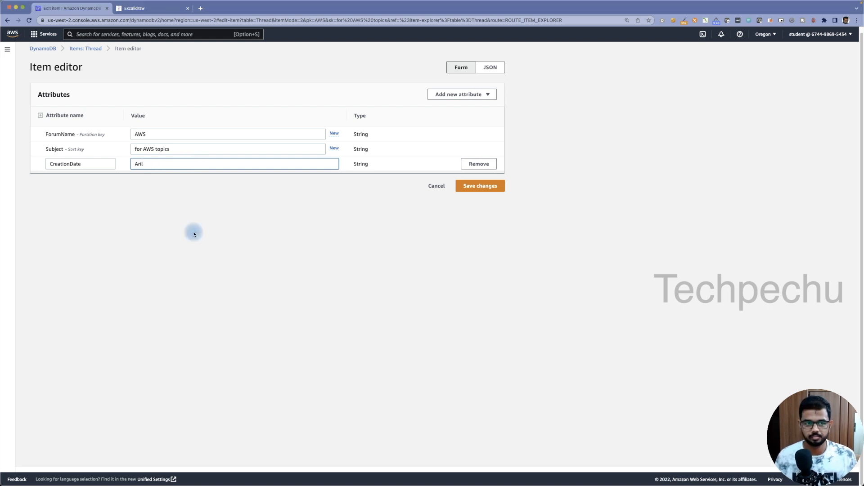
key(BackSpace)
key(BackSpace)
key(BackSpace)
text(May 3)
click(425, 332)
click(480, 186)
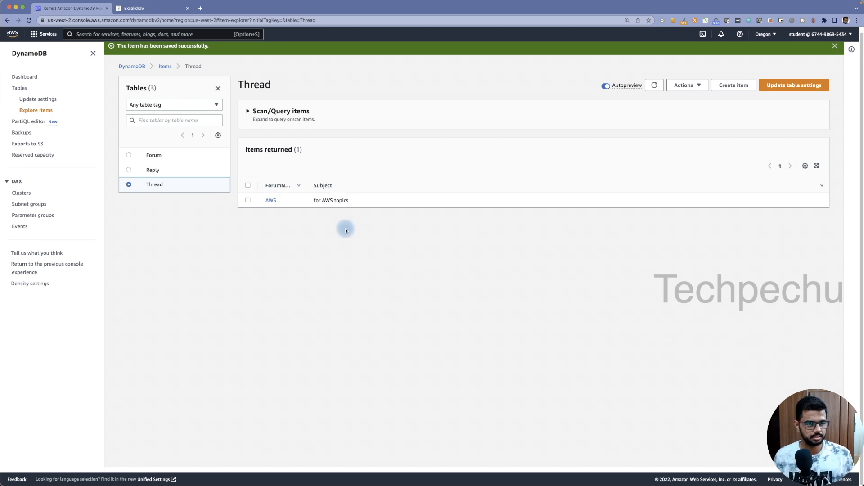
Refresh the Thread table's items and review the CreationDate column
click(655, 88)
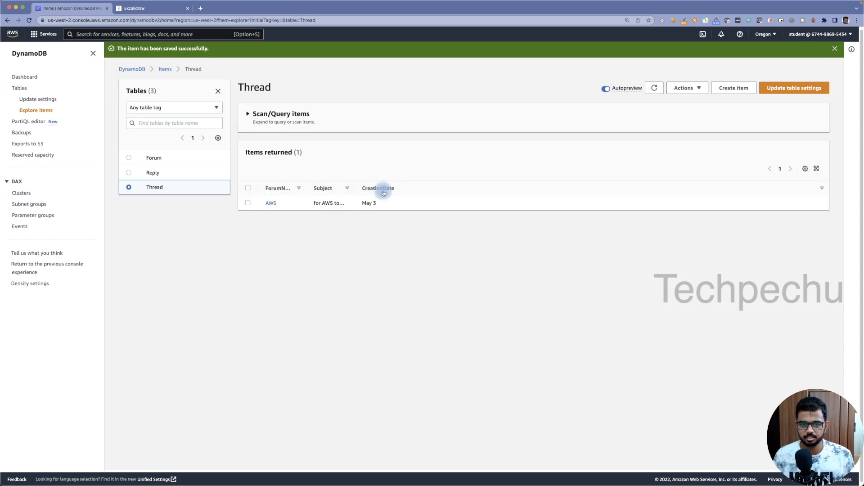
drag(394, 188, 361, 189)
click(376, 251)
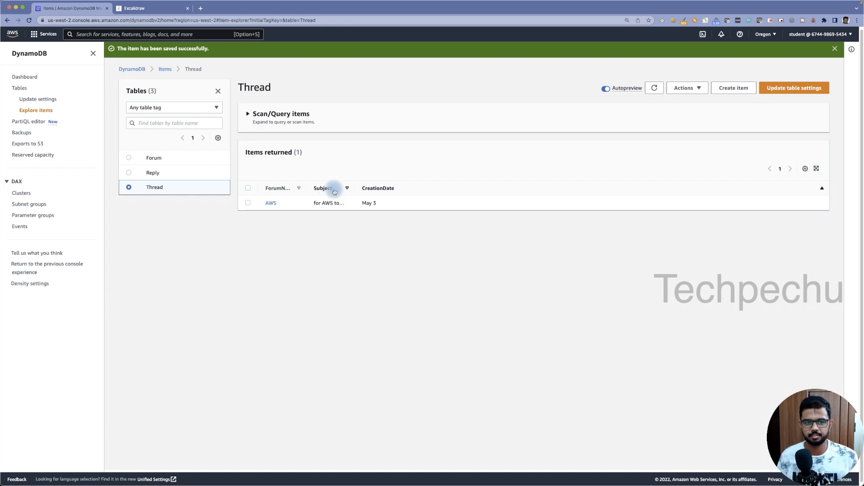
Start a new Thread item with ForumName Terraform and Subject "For Terraform"
click(734, 90)
click(154, 140)
text(Terraform)
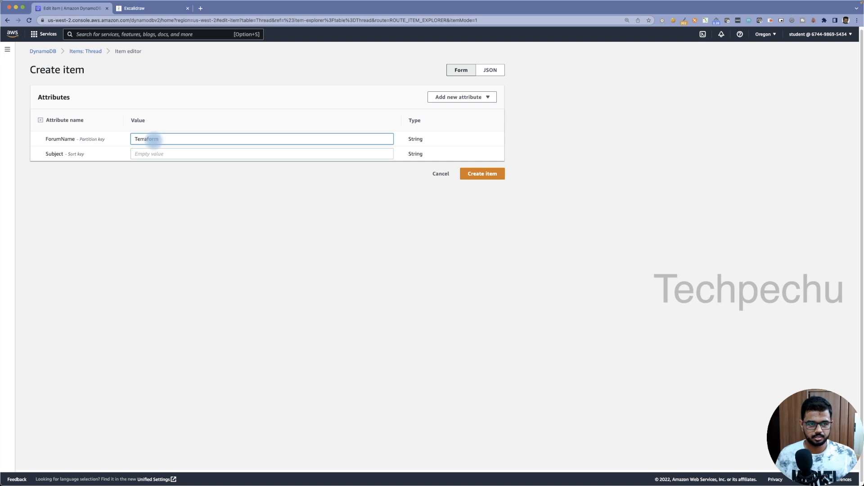
click(147, 151)
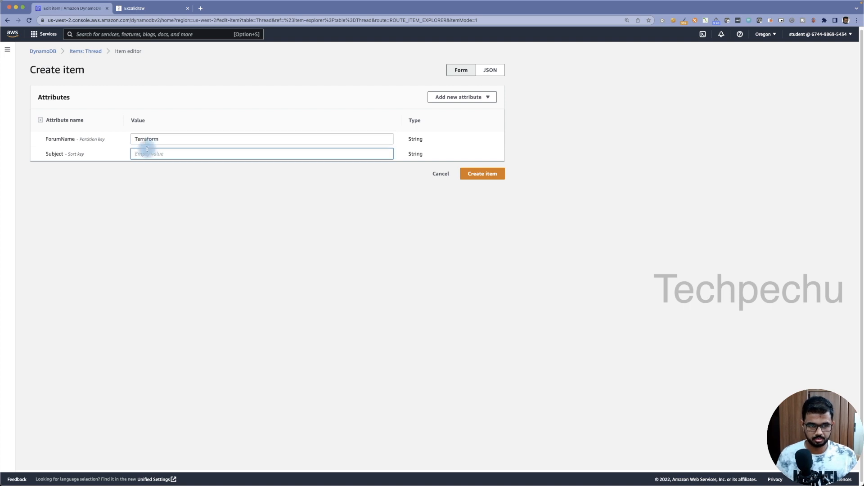
text(F)
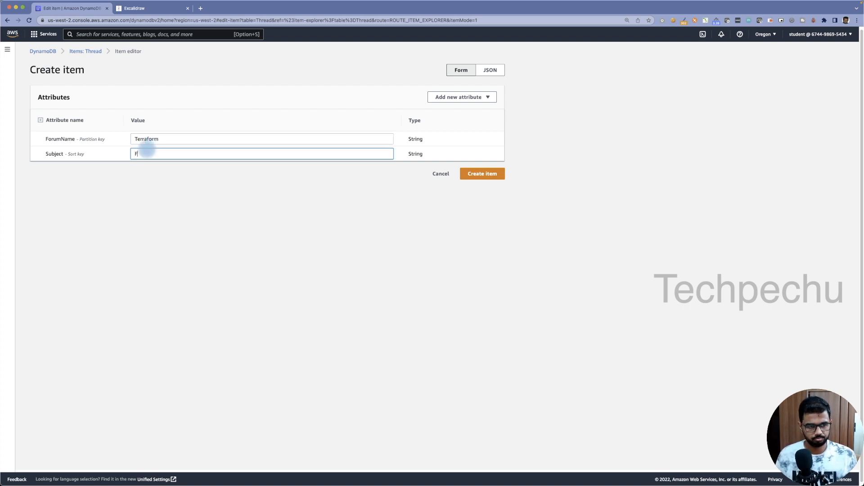
text(or Terraform)
click(681, 135)
Add a string attribute named CreationDate with the value "May 2" and create the Terraform thread item
click(479, 99)
click(471, 109)
key(BackSpace)
text(CreationDate)
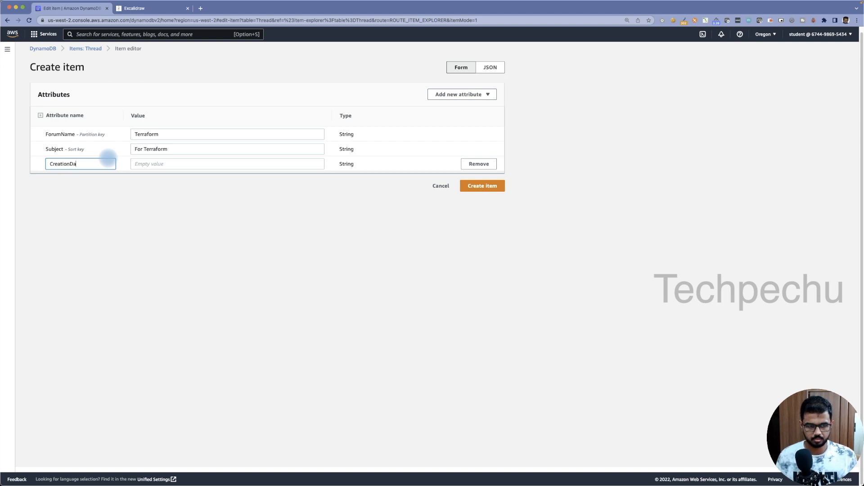
click(188, 163)
text(May 2)
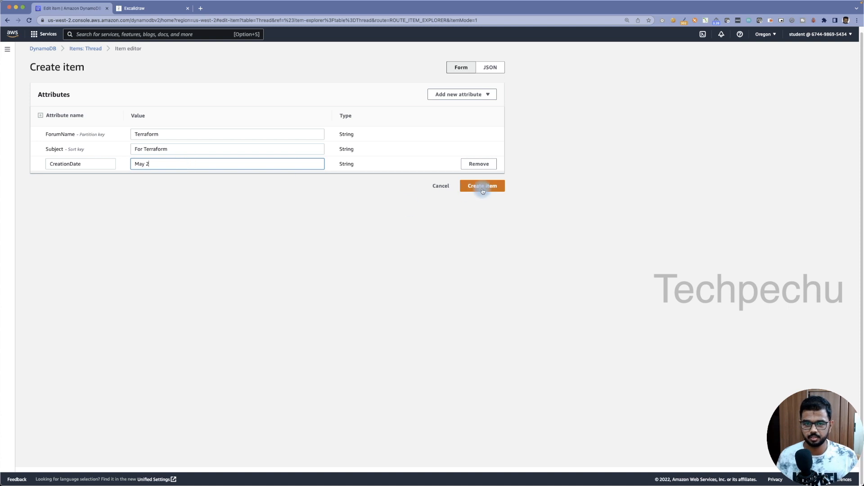
click(482, 191)
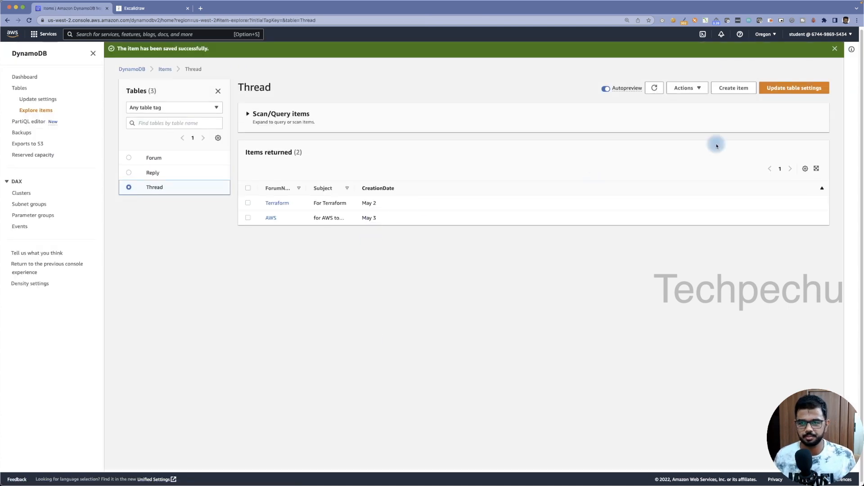
Start a new Thread item with ForumName Devops and Subject "For Devops"
click(739, 91)
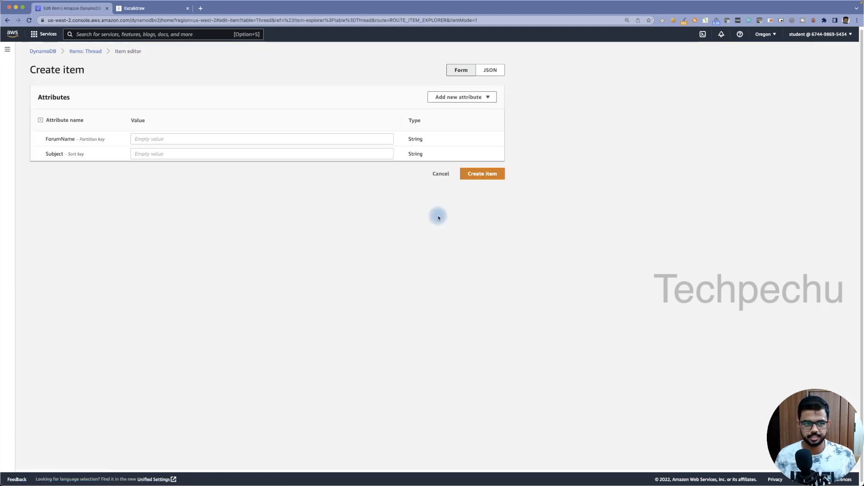
click(234, 140)
text(Devops)
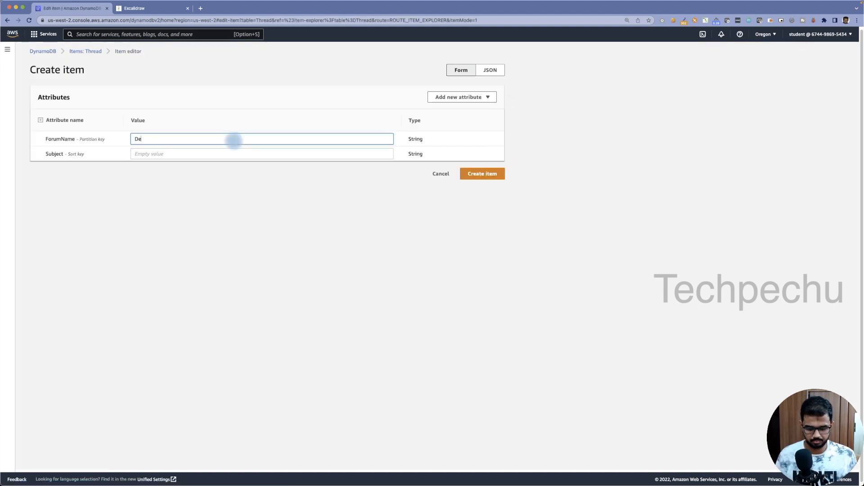
click(236, 155)
text(For Devops)
Add a string attribute named CreationDate with the value "May 1" and create the Devops thread item
click(474, 97)
click(452, 108)
text(CreationDate)
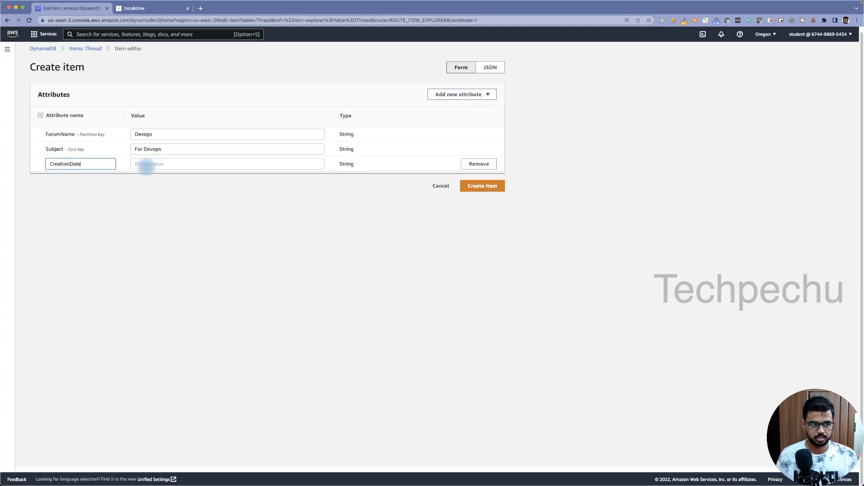
click(171, 166)
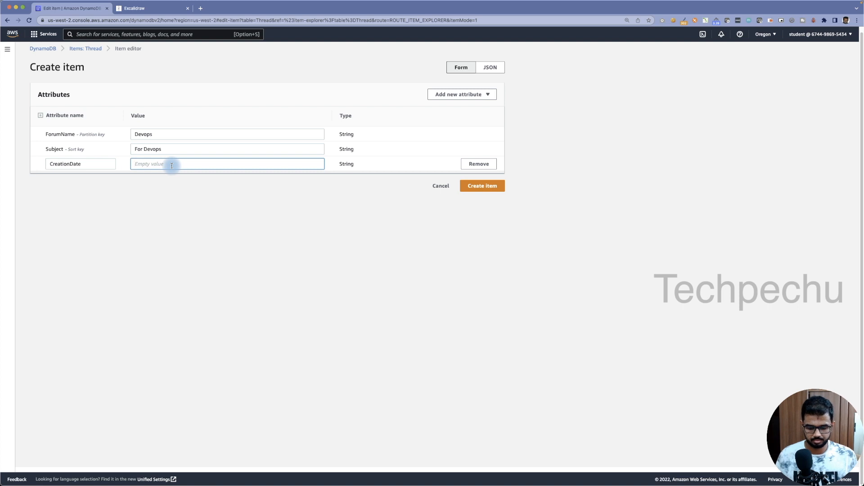
text(May 1)
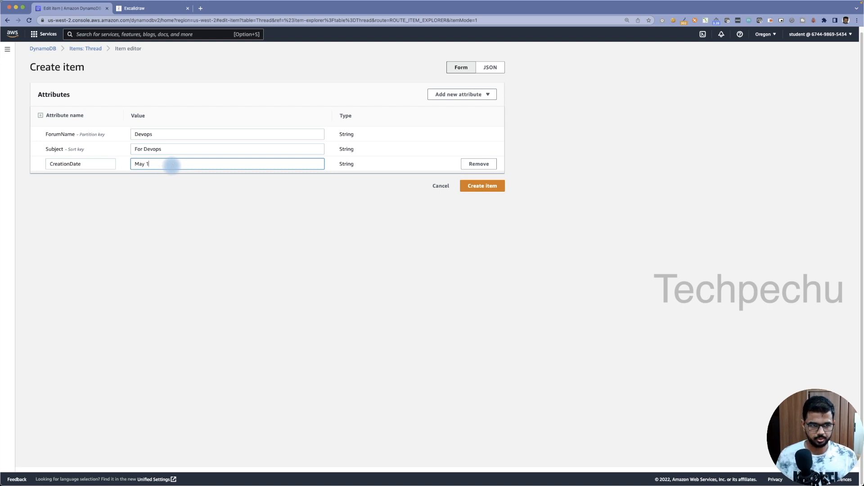
click(474, 185)
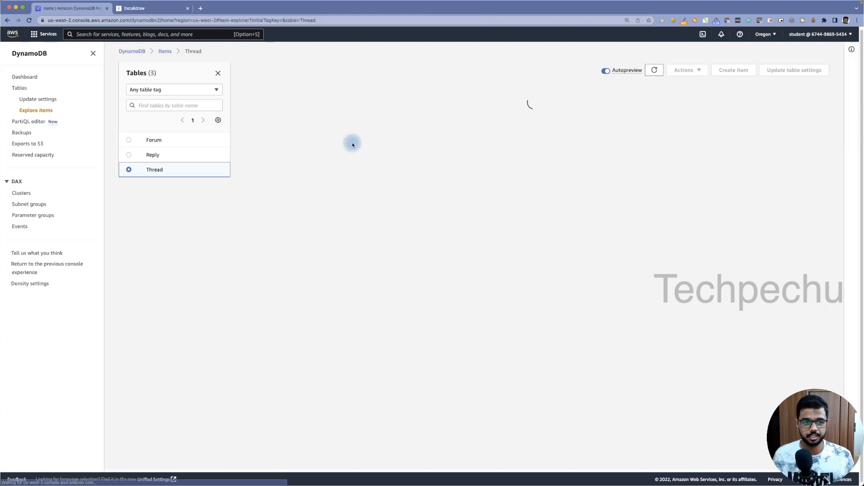
Run an unfiltered scan on the Thread table and check the read capacity units it consumes
click(191, 140)
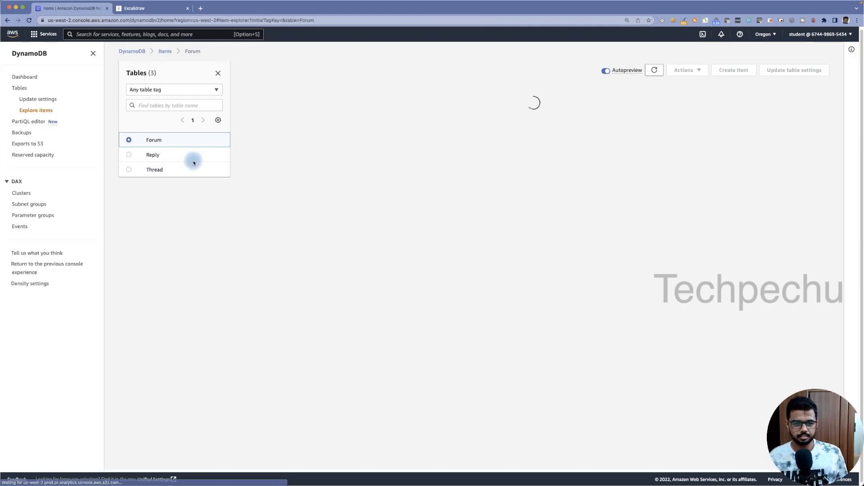
click(161, 171)
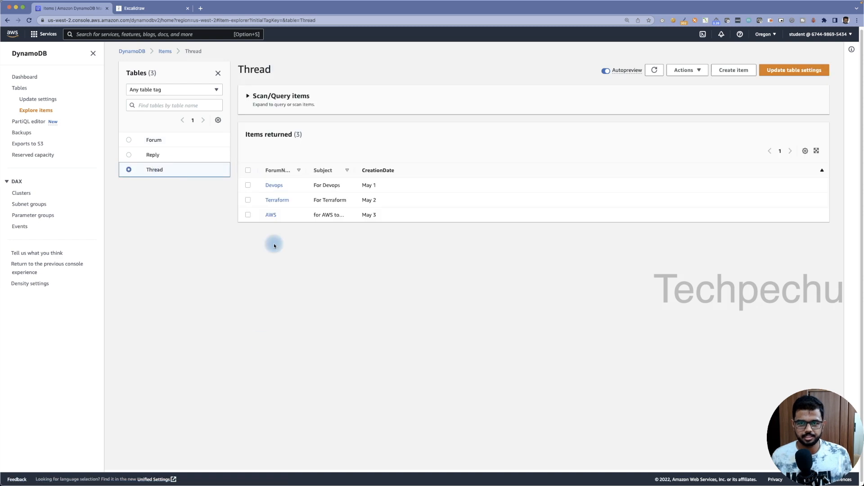
click(249, 96)
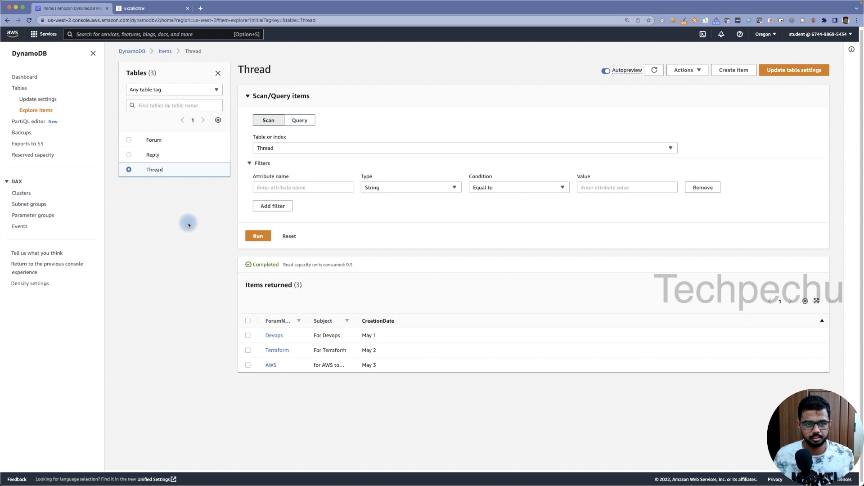
click(258, 239)
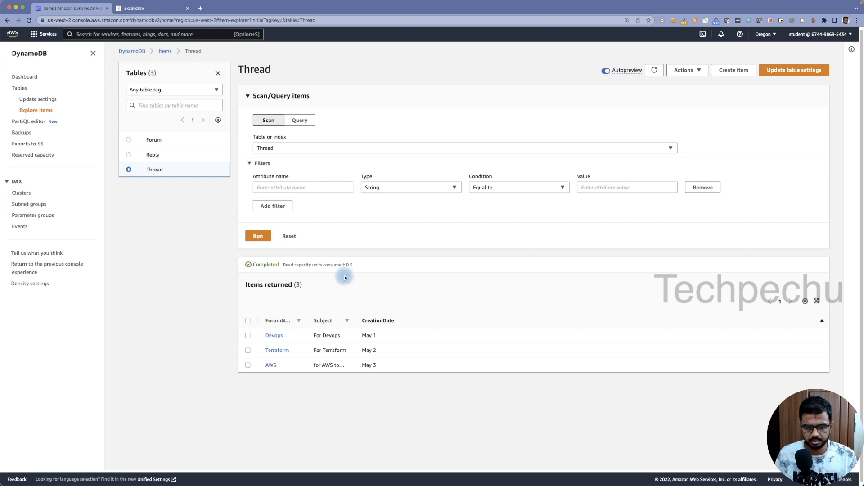
drag(347, 265, 359, 269)
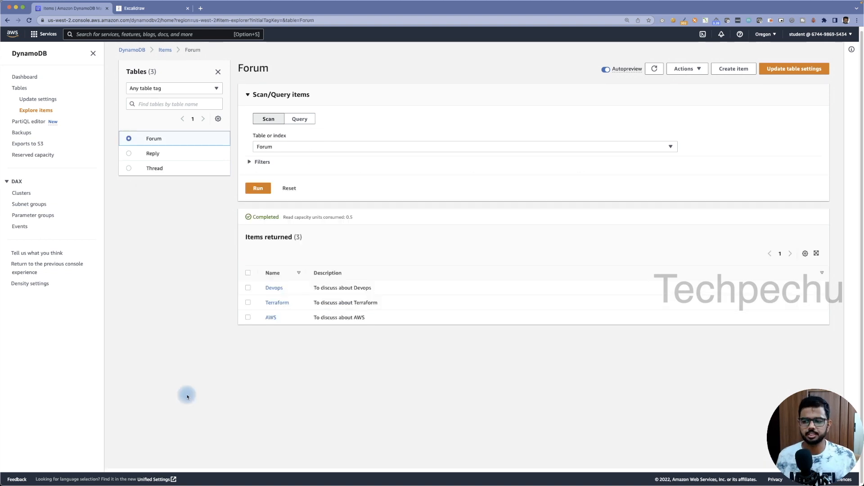
Scan the Thread table from the PartiQL editor and review the generated SELECT statement
click(20, 122)
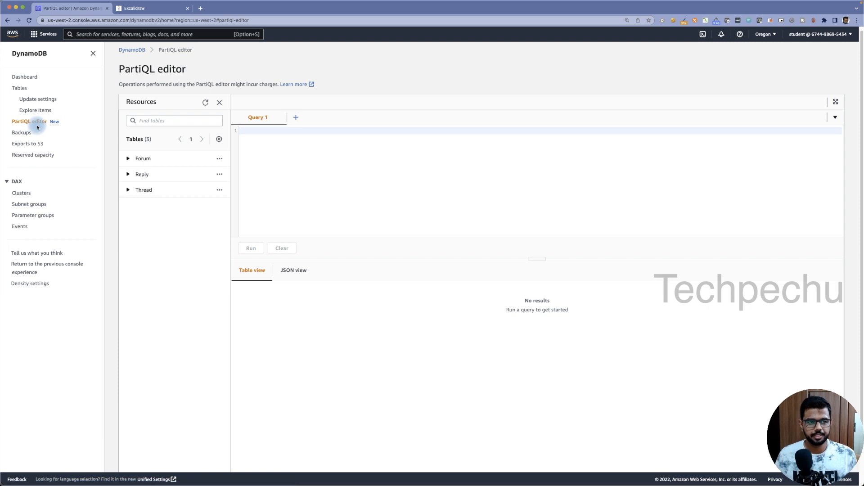
click(219, 191)
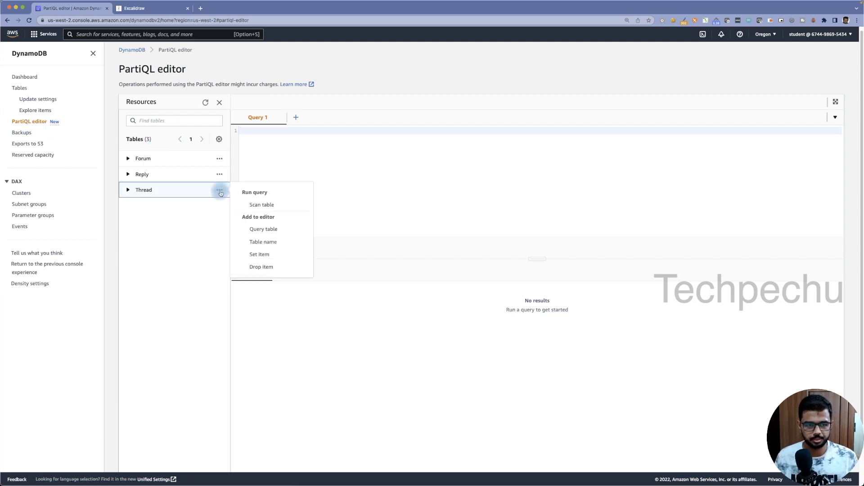
click(265, 206)
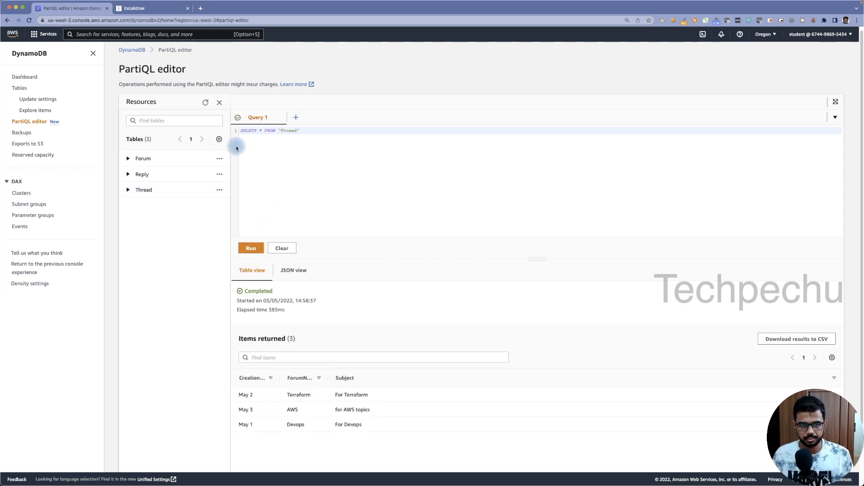
drag(242, 131, 304, 134)
click(326, 135)
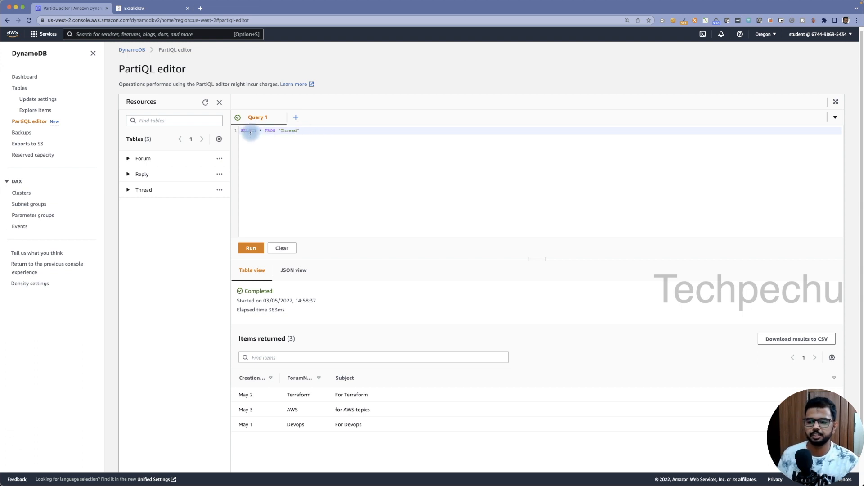
Add WHERE ForumName = 'Terraform' to the Thread query, run it and view the result as JSON
double_click(284, 131)
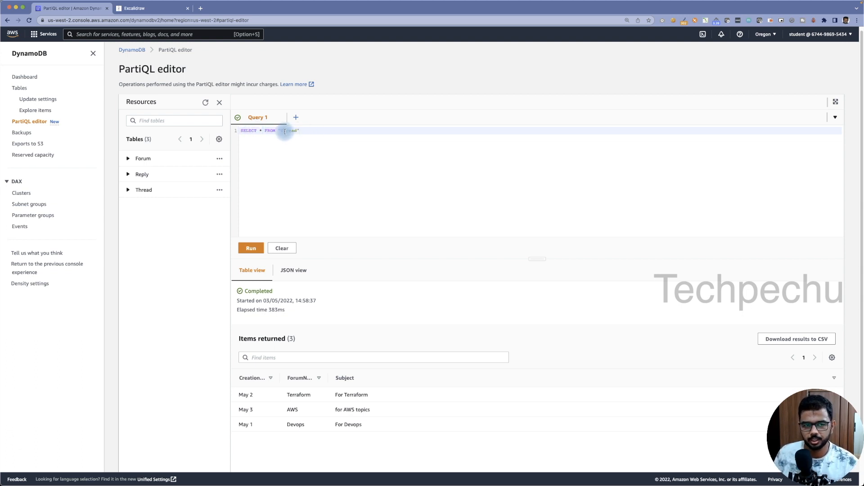
click(299, 131)
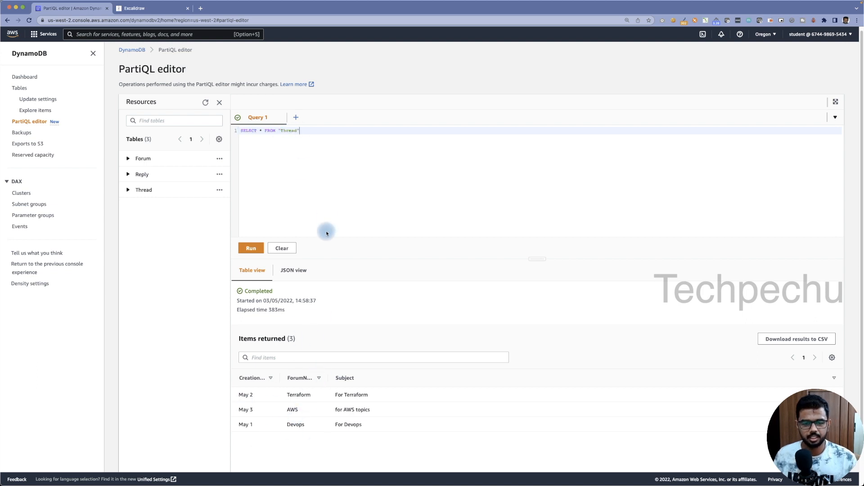
text(WHERE)
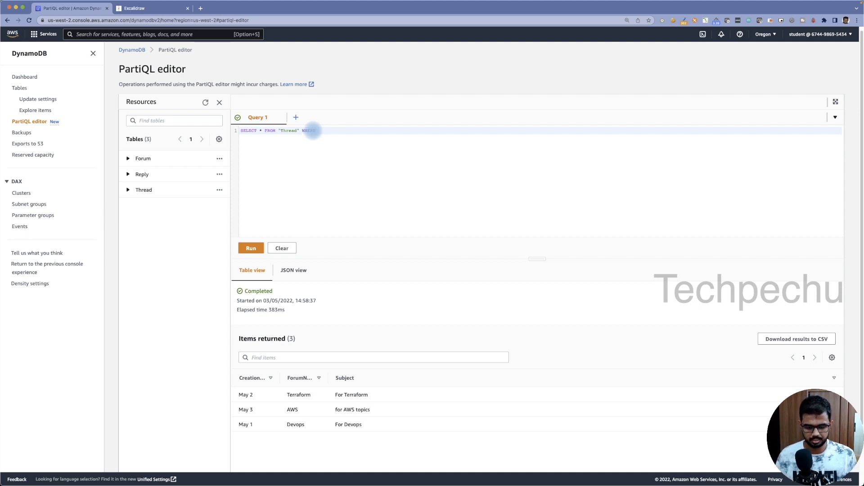
text( Forum)
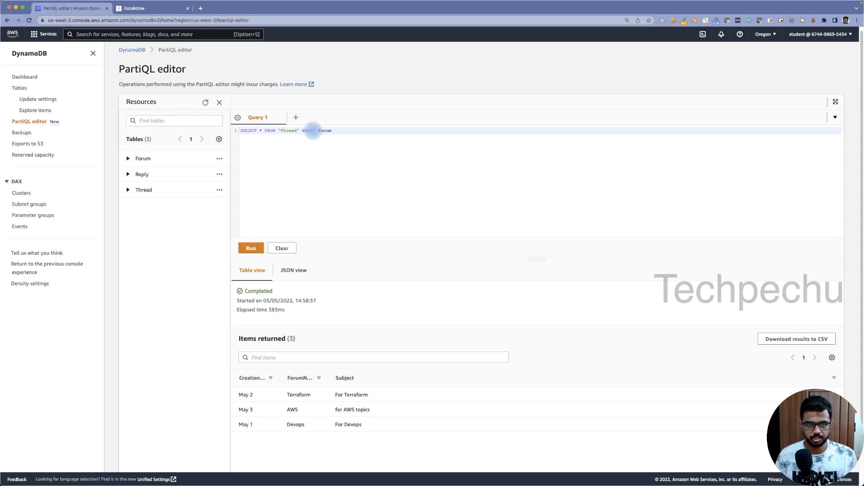
text(Name = )
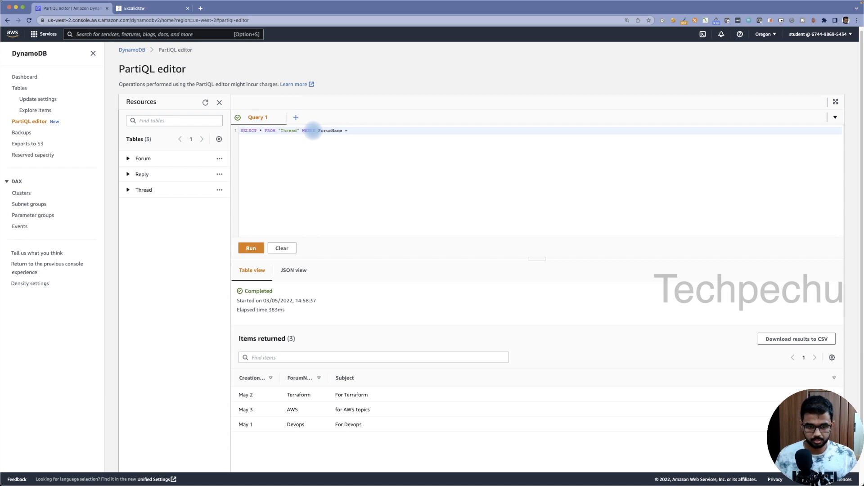
text('Terraform)
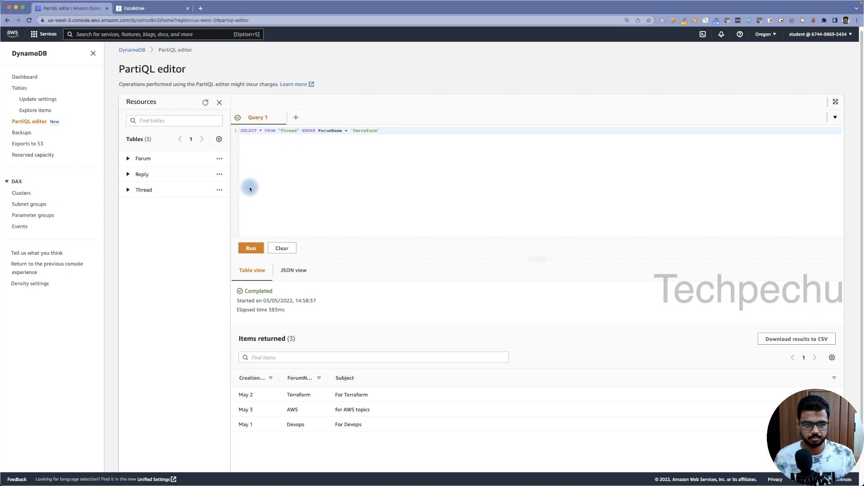
click(239, 249)
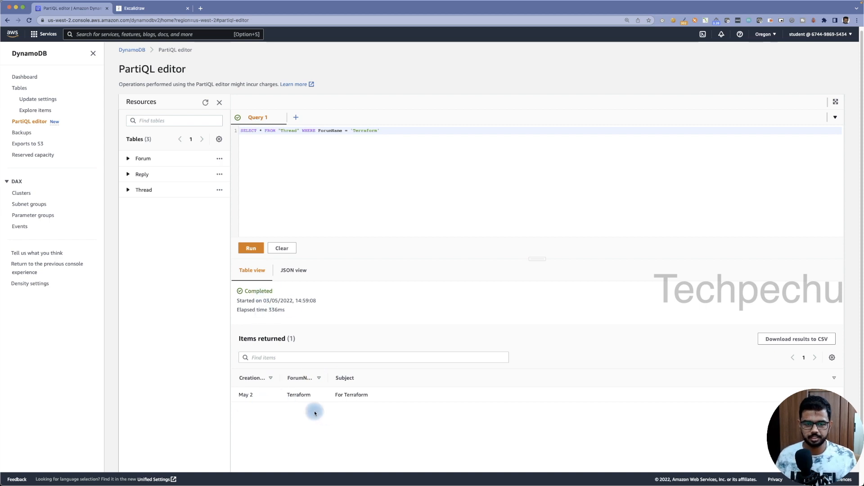
click(291, 271)
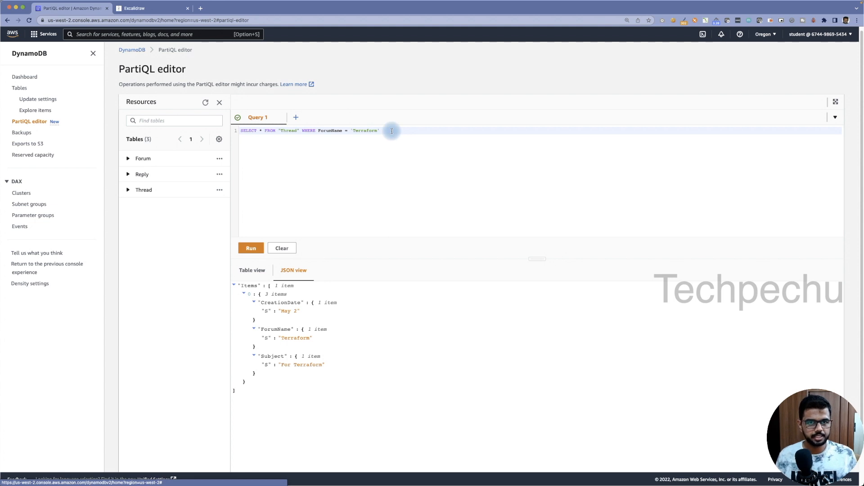
Switch to the browser with the DynamoDB Developer Guide and review the PartiQL overview and data types pages
key(ctrl+Right)
click(371, 8)
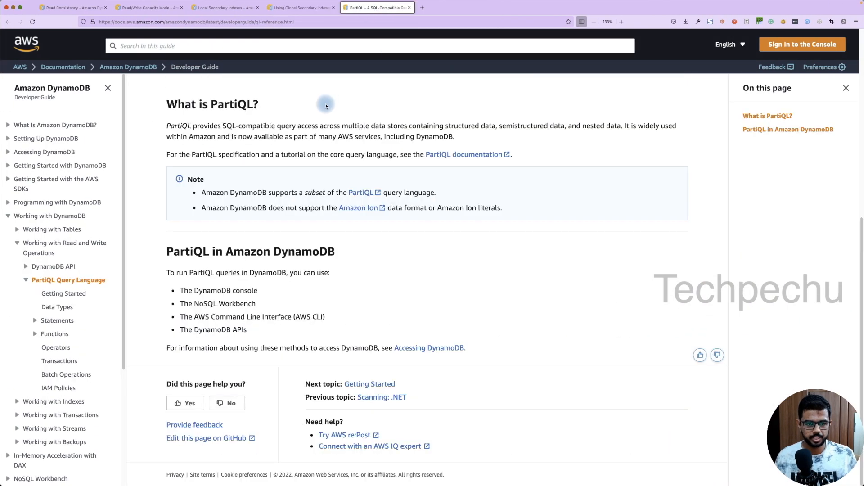
scroll(223, 328, up, 2)
scroll(223, 328, down, 2)
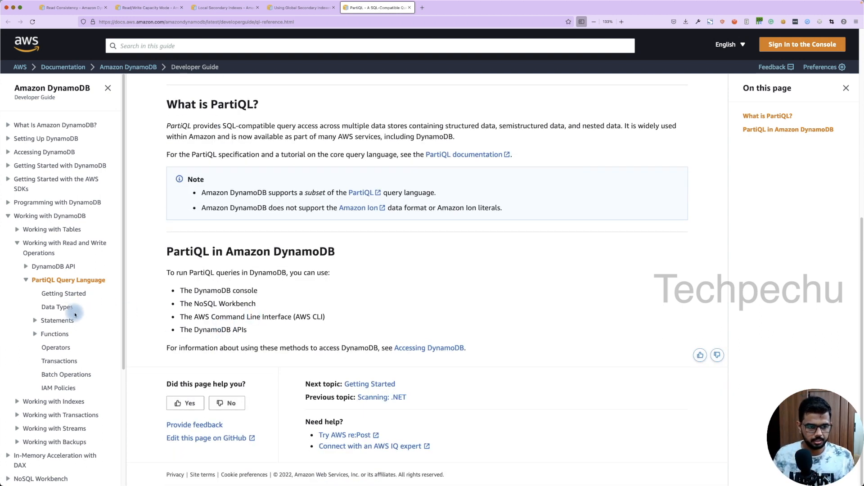
click(55, 308)
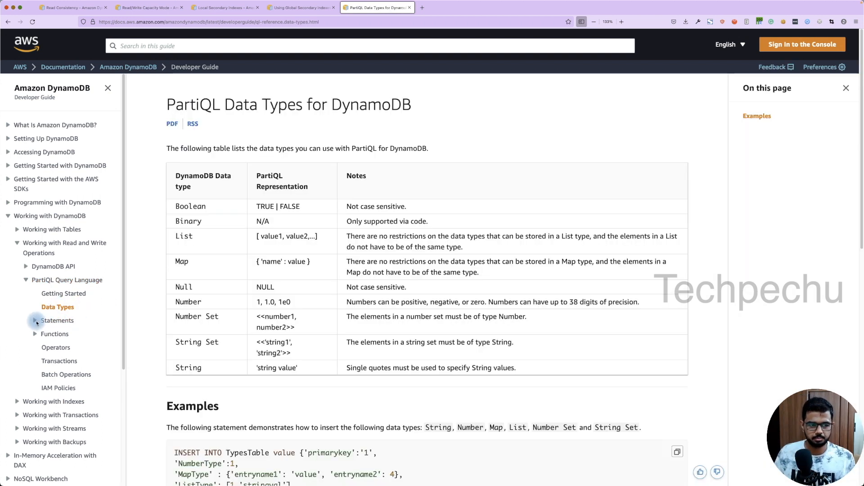
Open the PartiQL Select statement documentation and examine its syntax
click(36, 321)
click(62, 334)
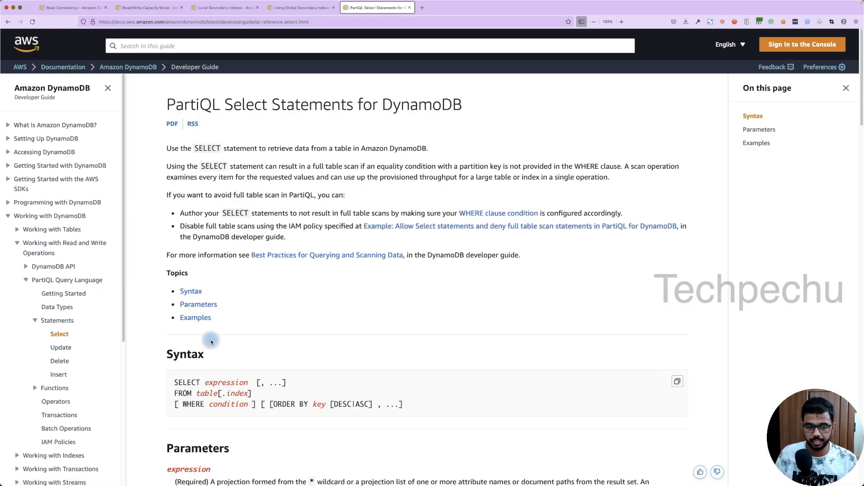
scroll(239, 360, down, 5)
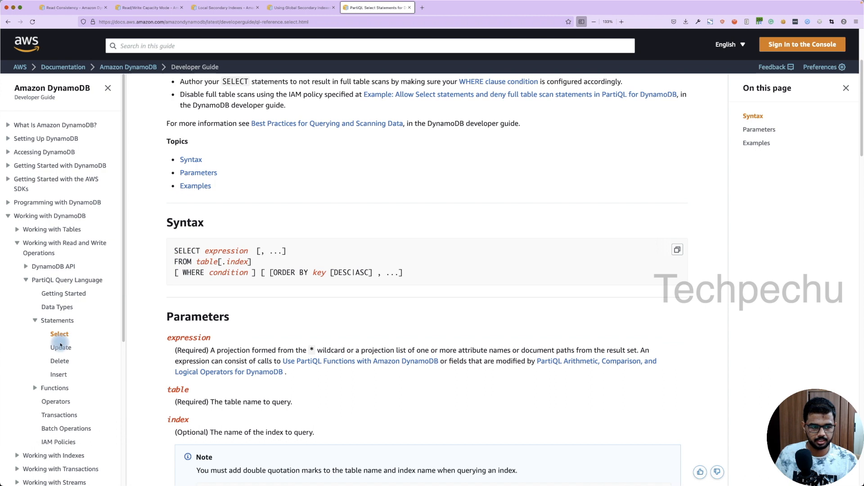
drag(174, 251, 230, 273)
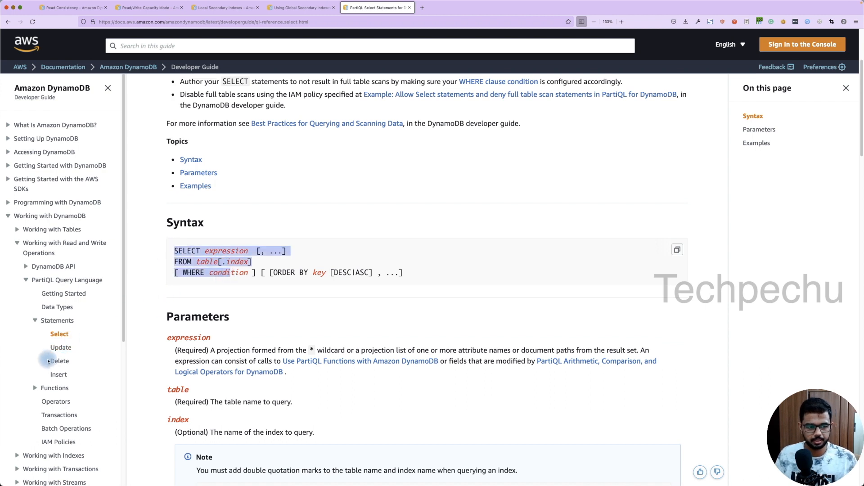
Look through the PartiQL Update, Delete and Insert statement pages, examining the Update syntax
click(58, 348)
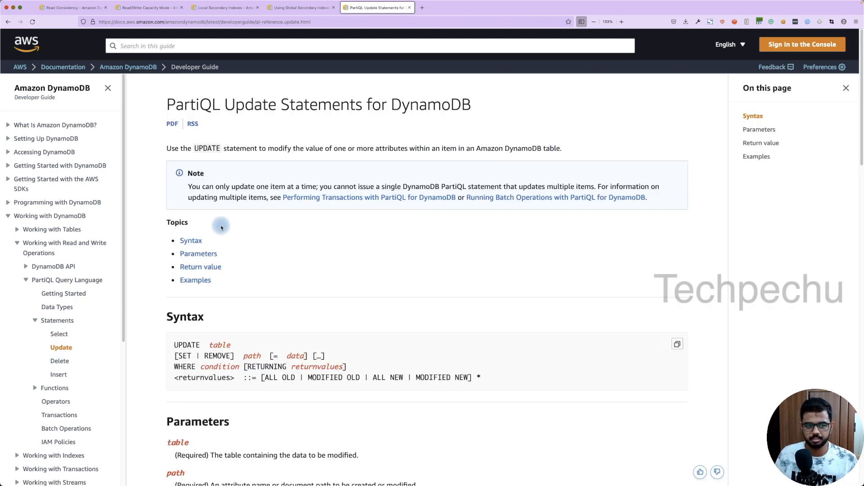
drag(178, 345, 273, 368)
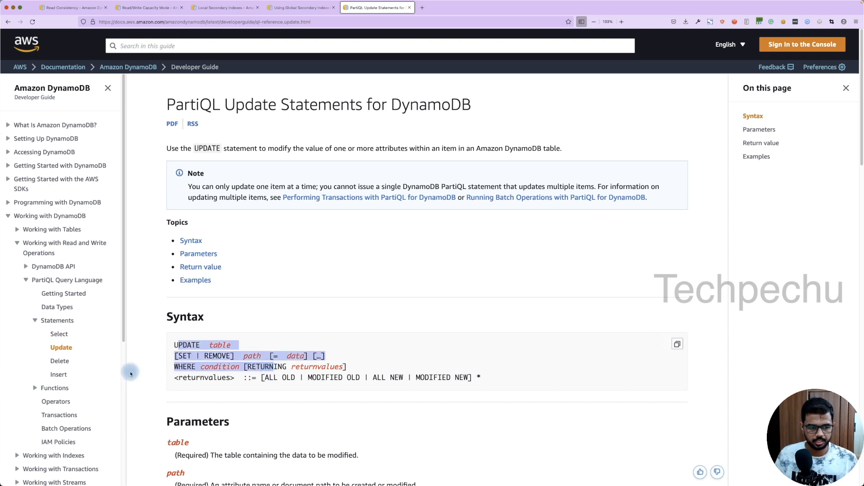
click(59, 361)
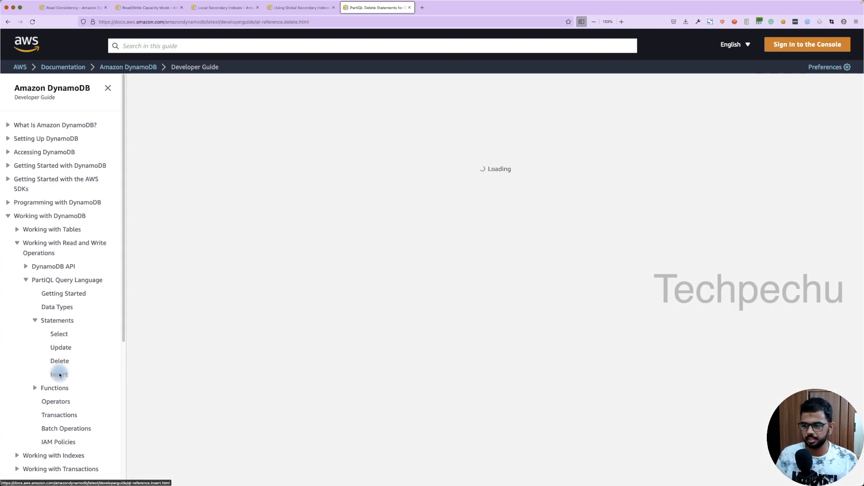
click(59, 375)
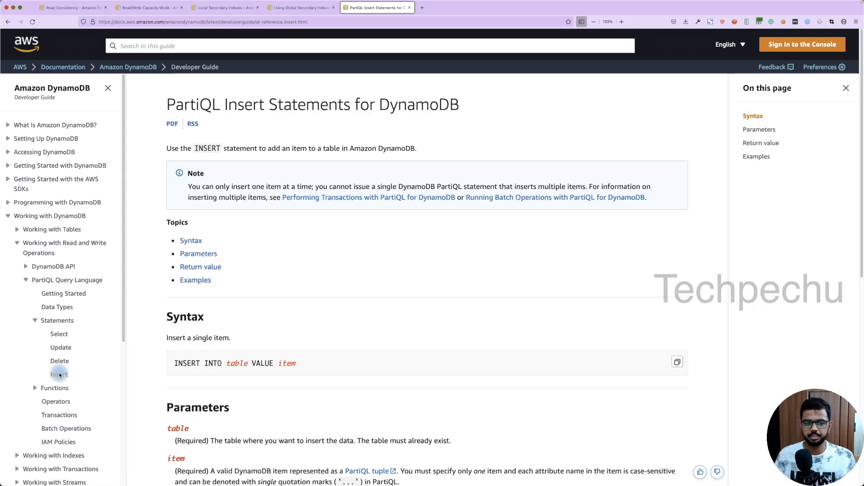
scroll(221, 362, down, 3)
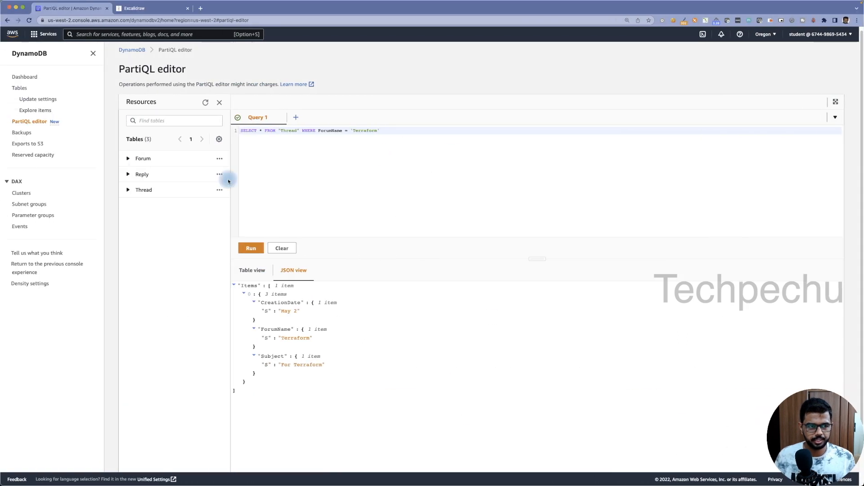
Delete the Thread table together with its CloudWatch alarms, without a backup, confirming with "delete"
click(20, 89)
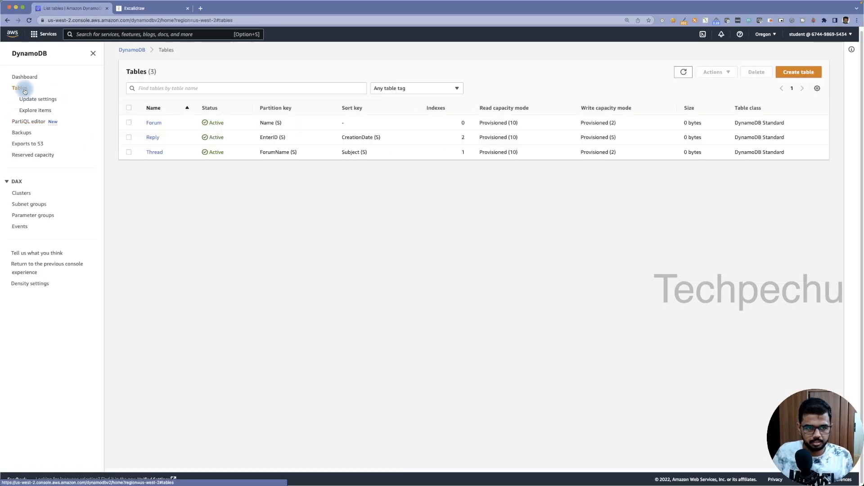
click(130, 152)
click(724, 72)
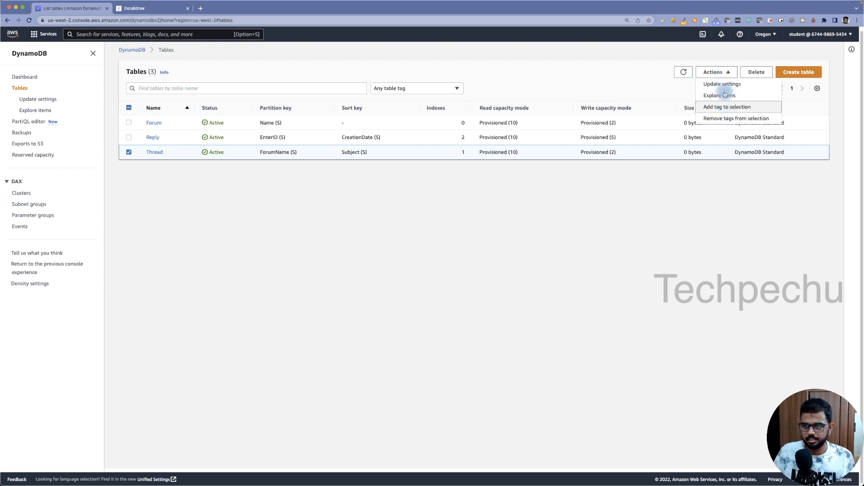
click(757, 72)
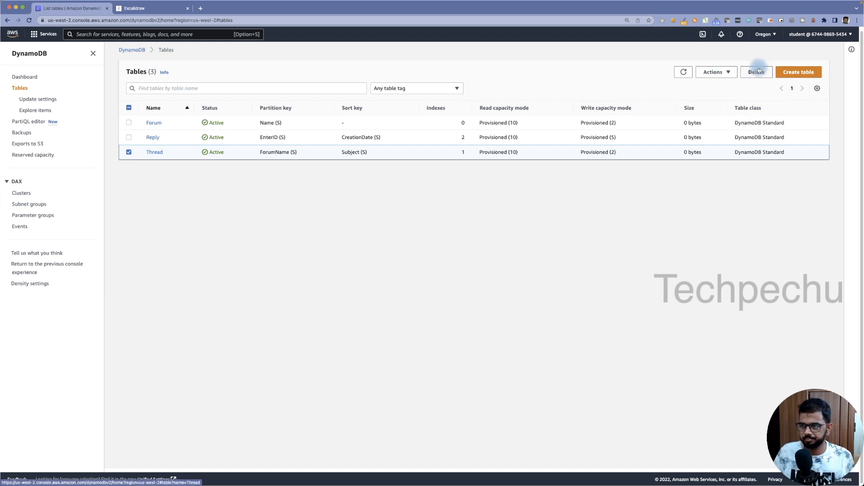
click(345, 299)
text(delete)
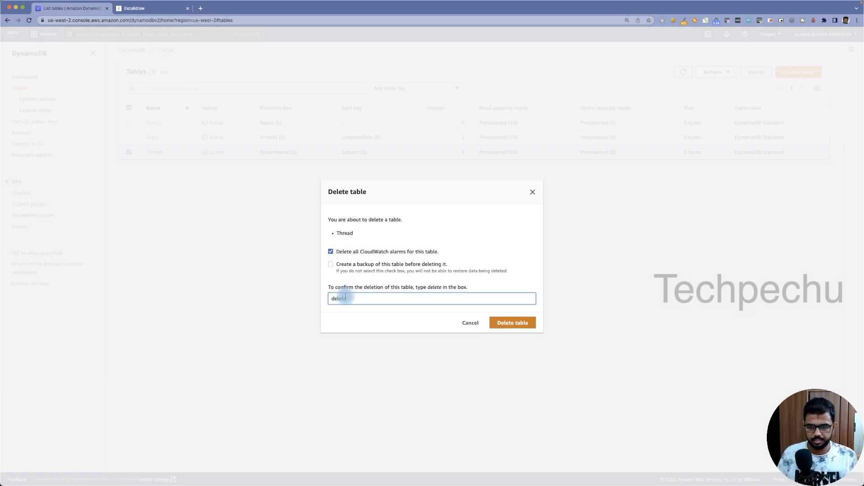
click(507, 325)
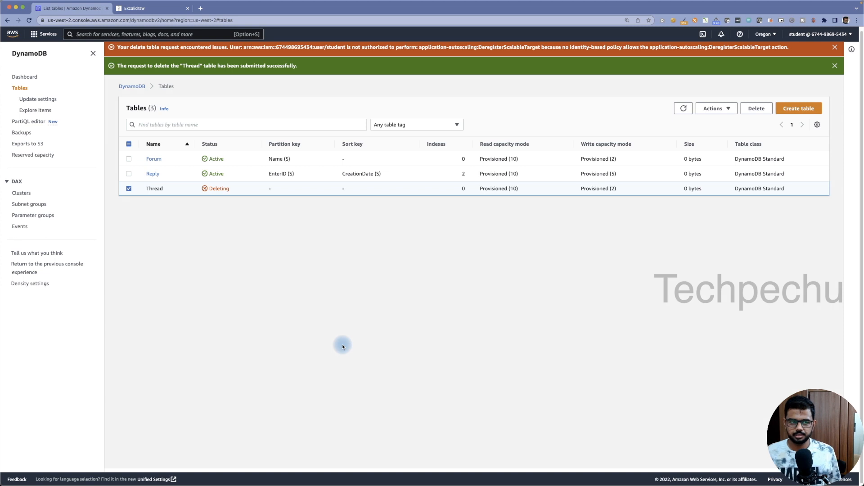